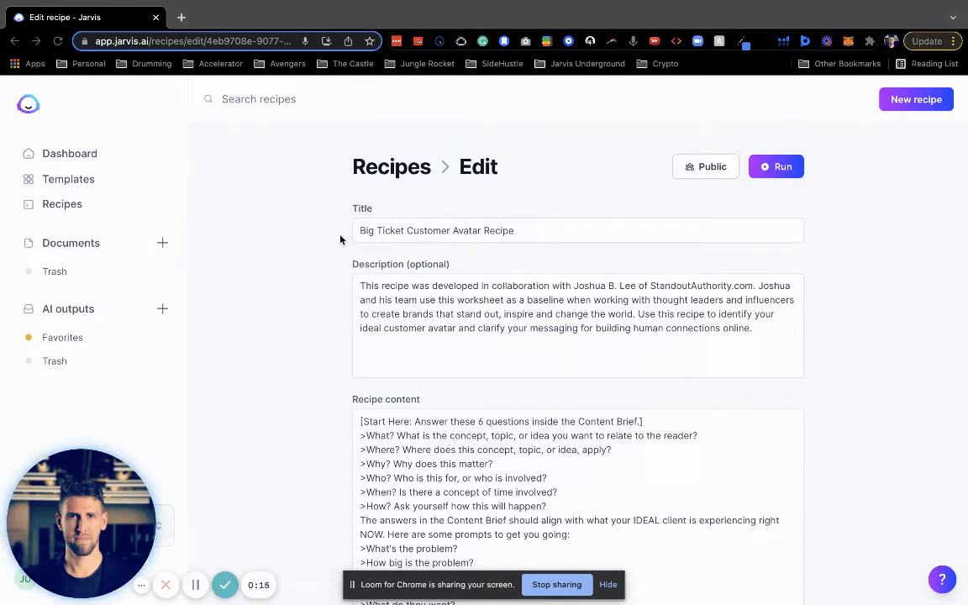
Check the description of the Big Ticket Customer Avatar Recipe and run the recipe as a new document
triple_click(427, 304)
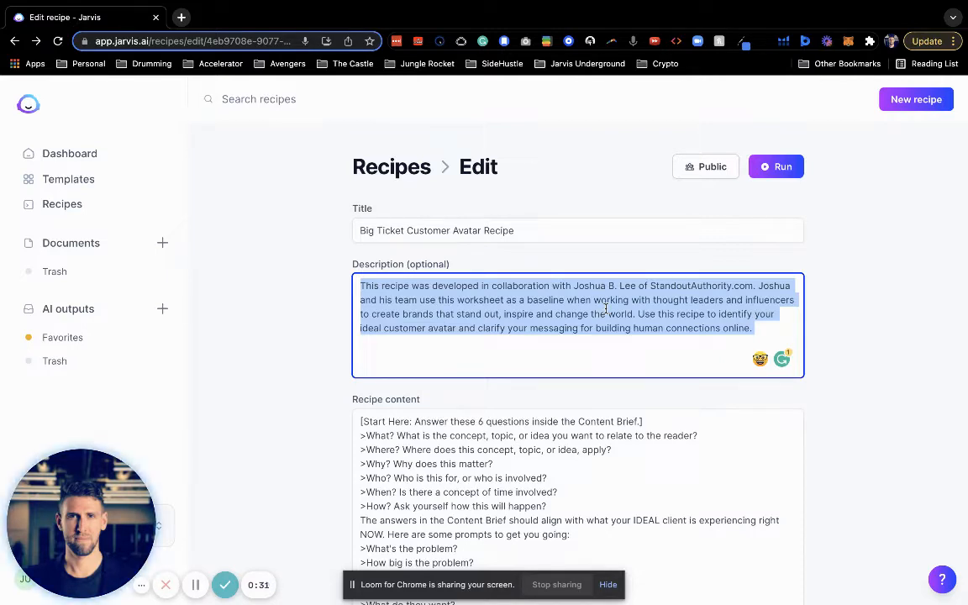
scroll(389, 363, down, 4)
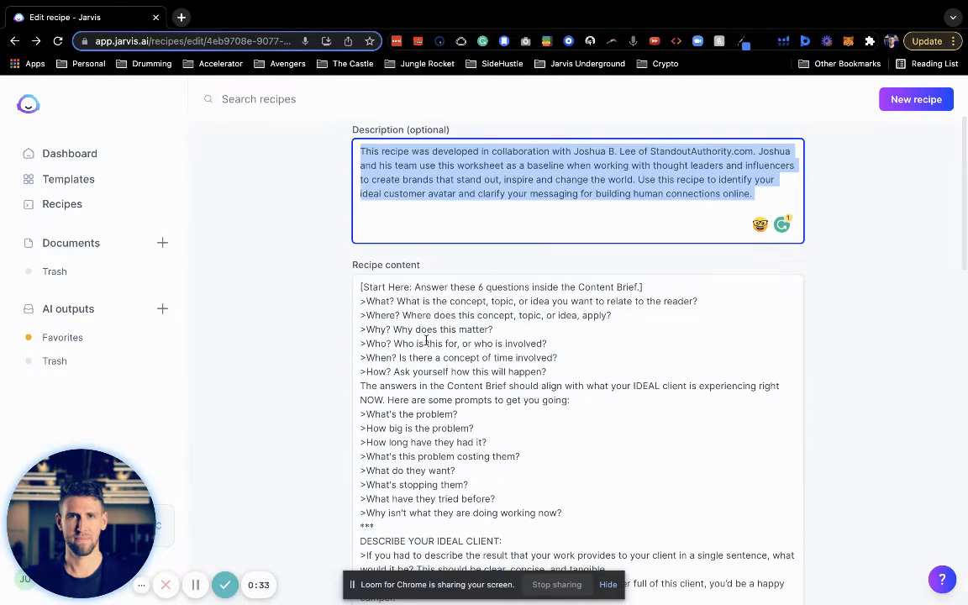
scroll(607, 184, up, 4)
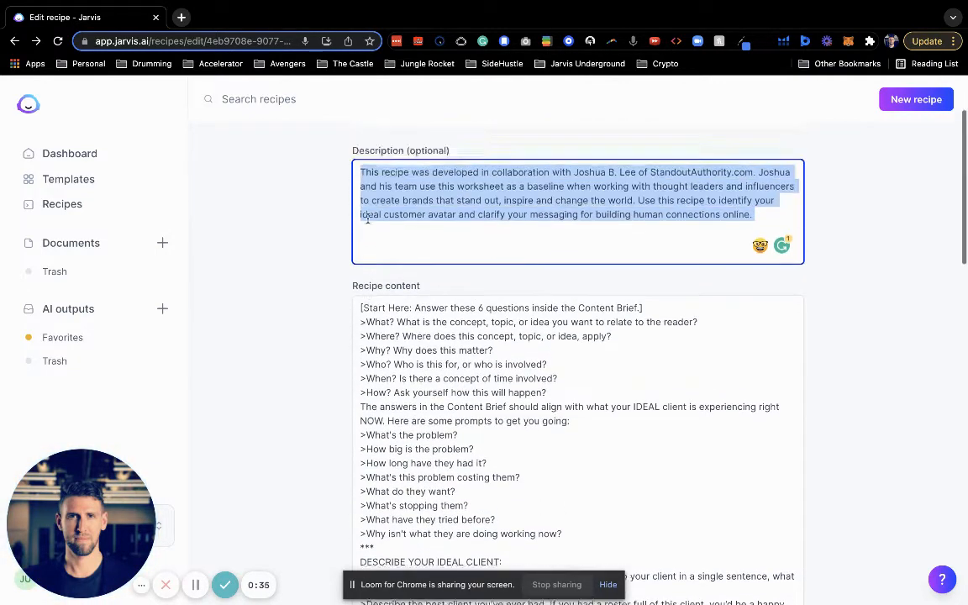
click(780, 167)
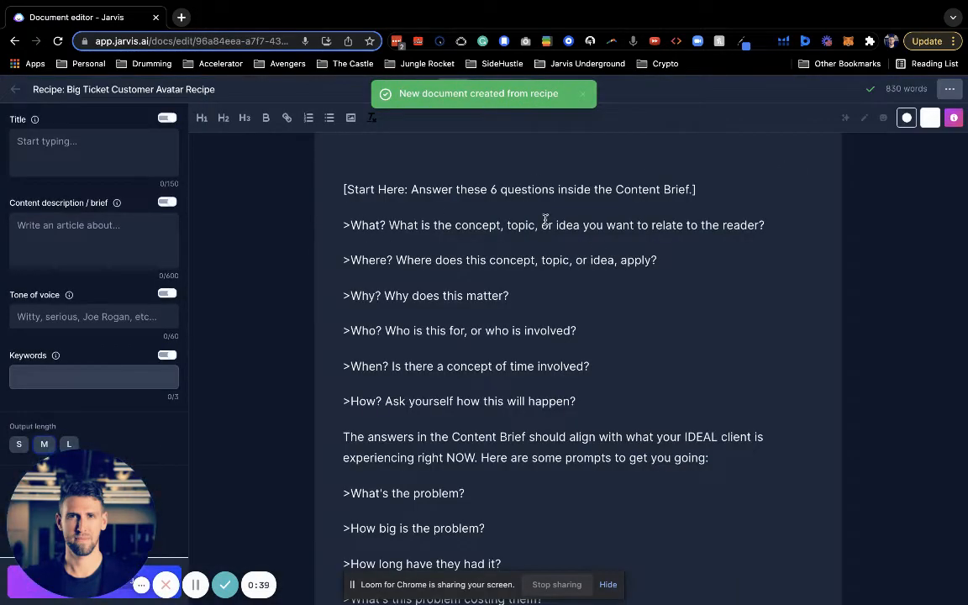
Review the six Content Brief questions and the ideal-client prompts at the start of the document
drag(341, 223, 581, 404)
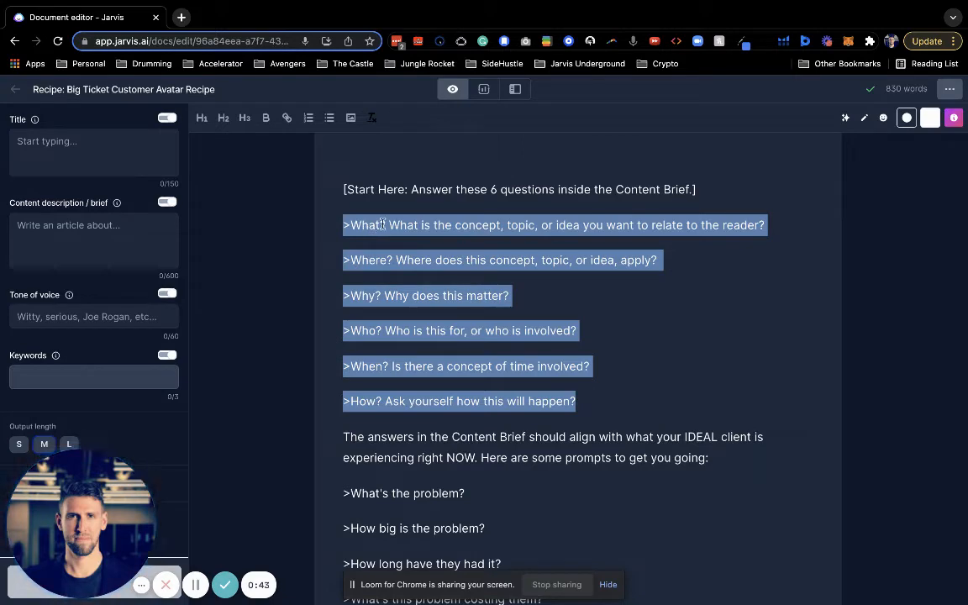
scroll(361, 395, down, 5)
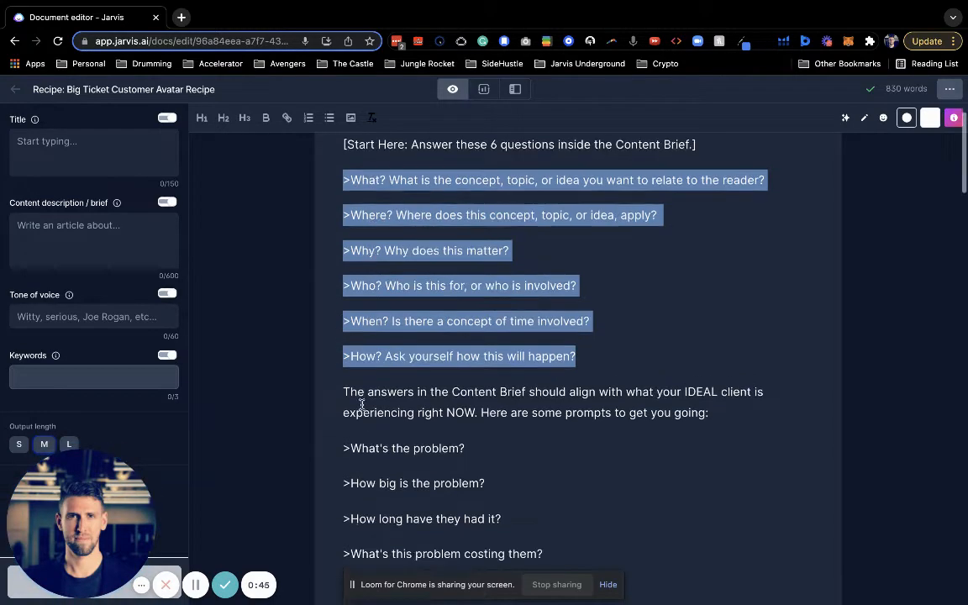
click(594, 481)
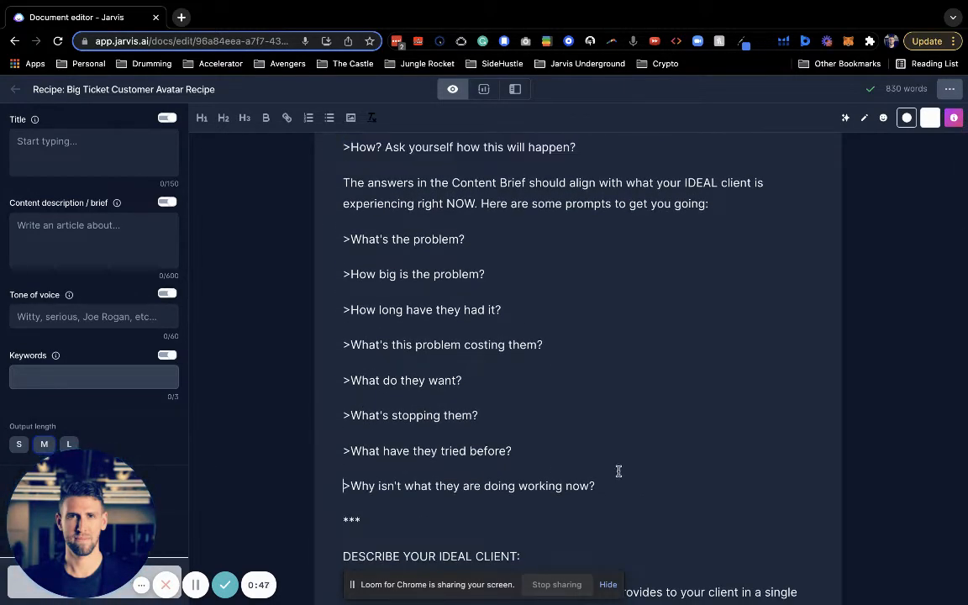
drag(583, 464, 343, 241)
click(334, 239)
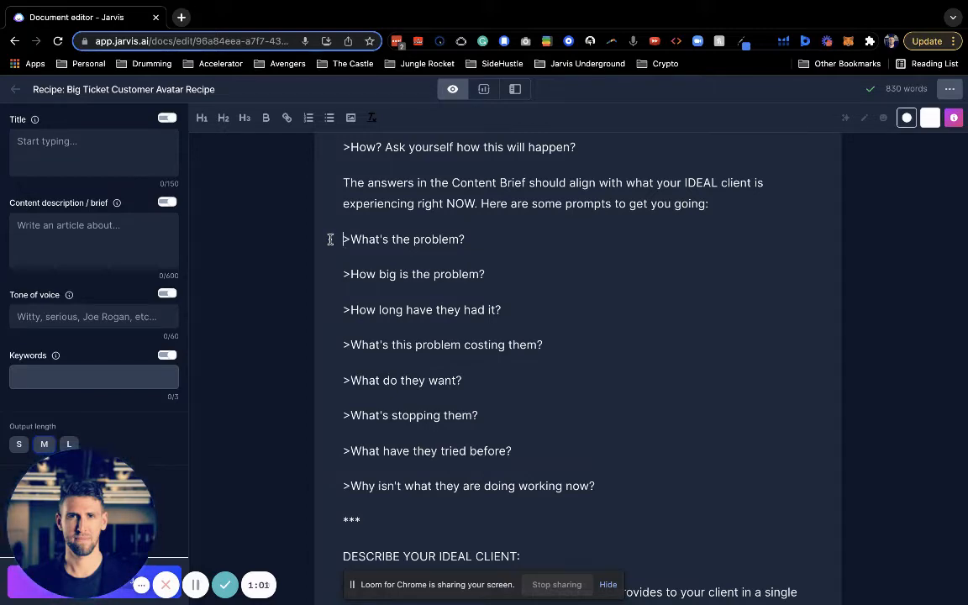
scroll(330, 240, up, 5)
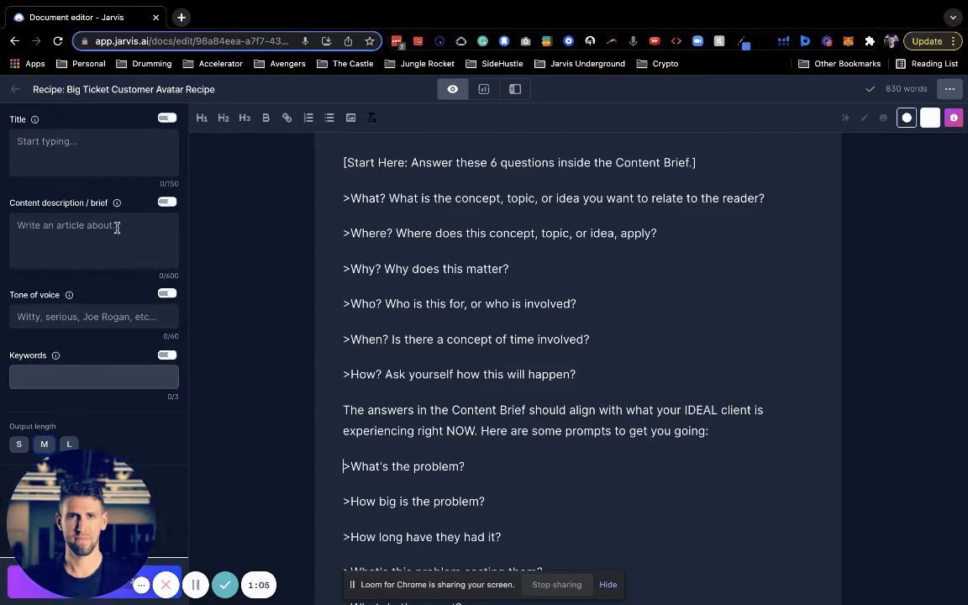
scroll(378, 290, down, 1)
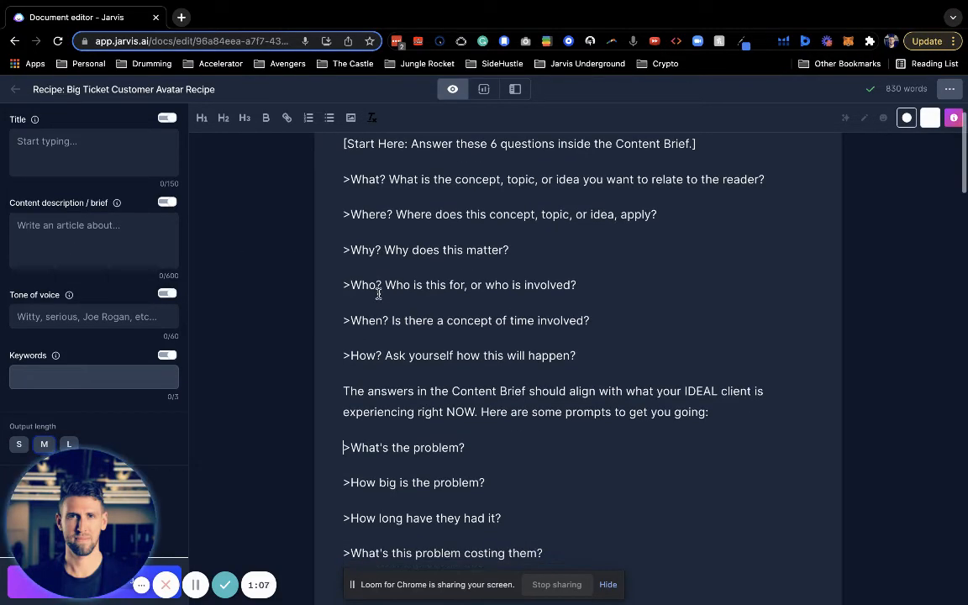
scroll(378, 290, up, 3)
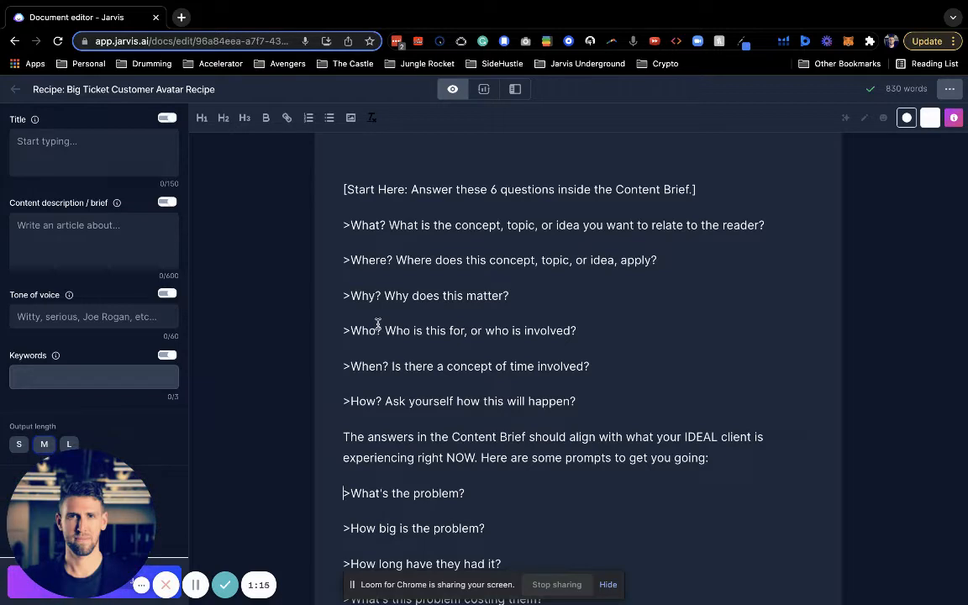
Start voice dictation and begin the content brief with "This is a worksheet for developing an ideal customer Avatar."
click(97, 243)
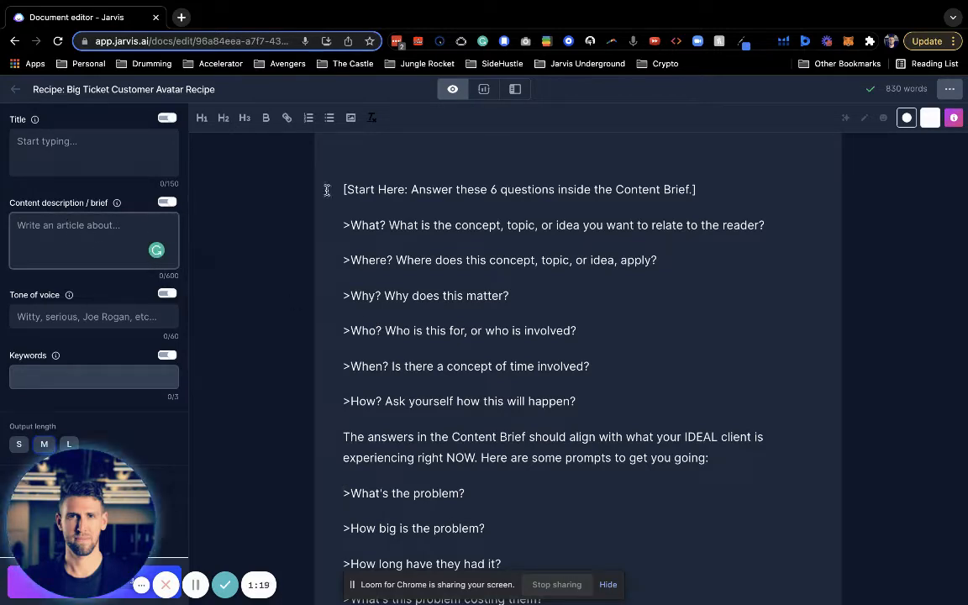
scroll(459, 322, down, 1)
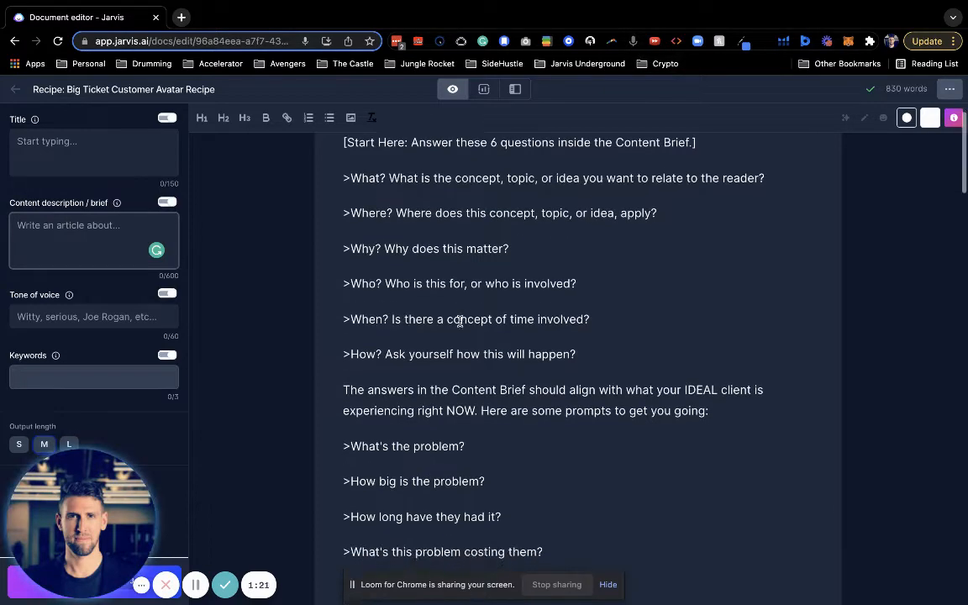
scroll(460, 322, up, 1)
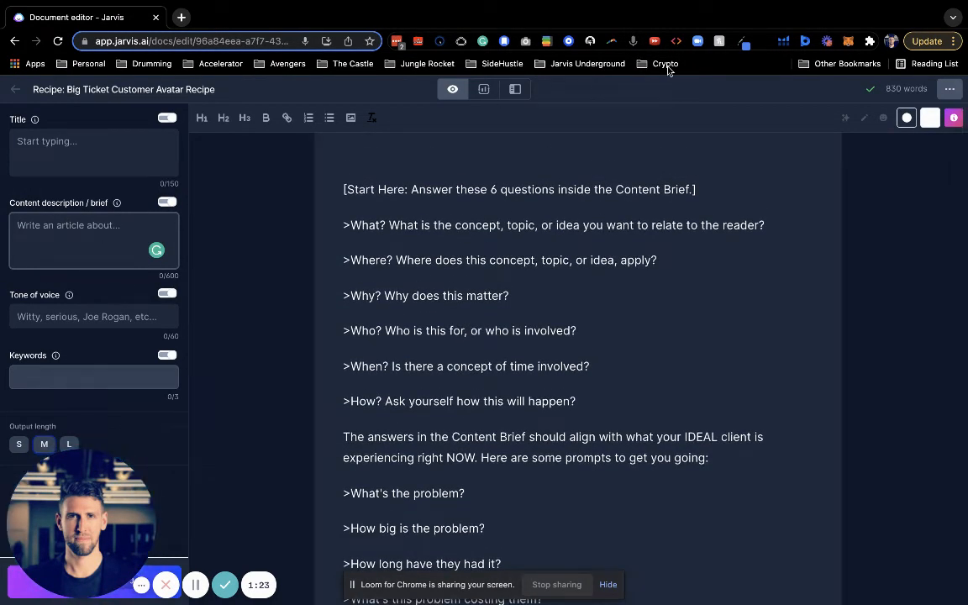
click(635, 41)
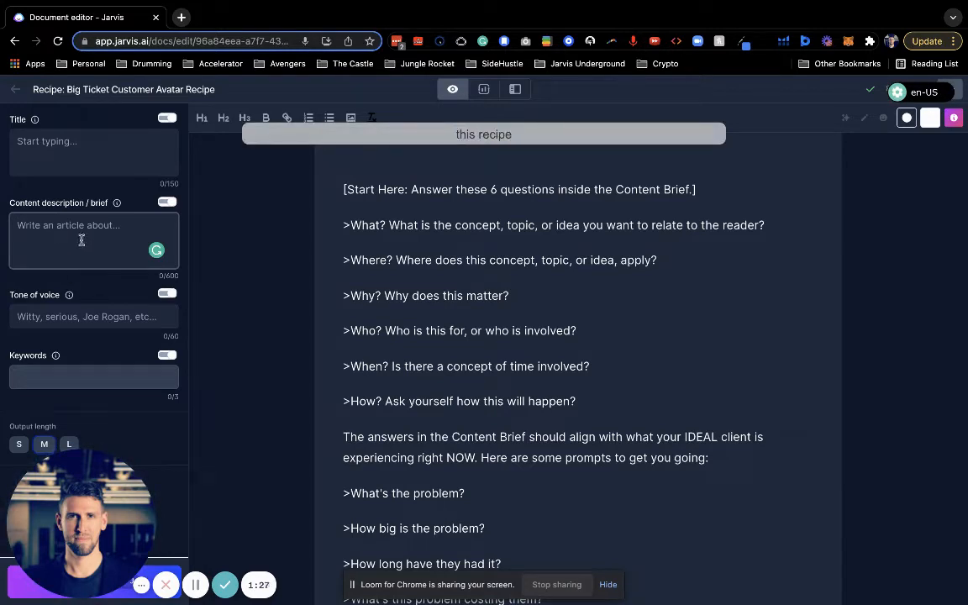
double_click(58, 225)
key(BackSpace)
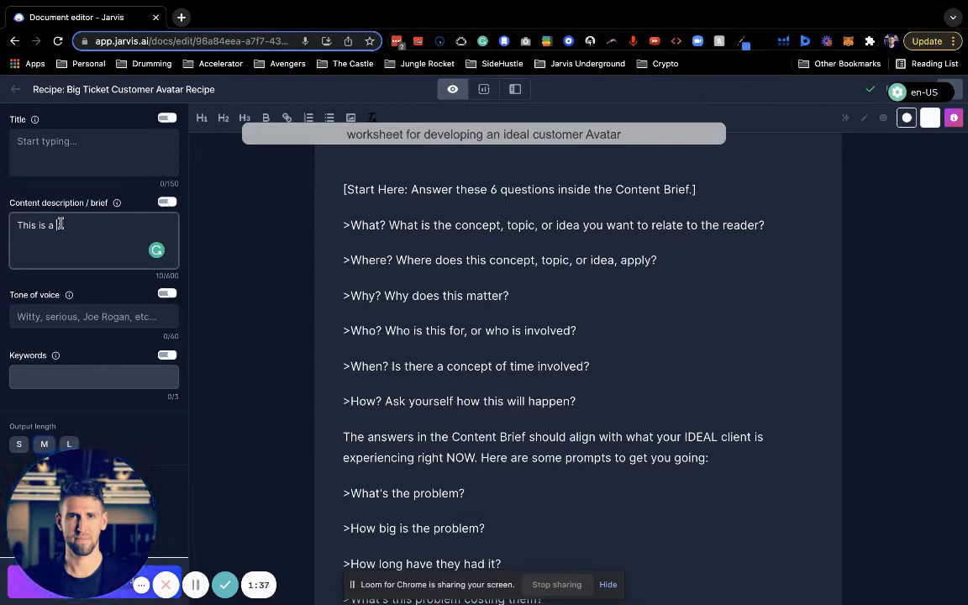
text(.)
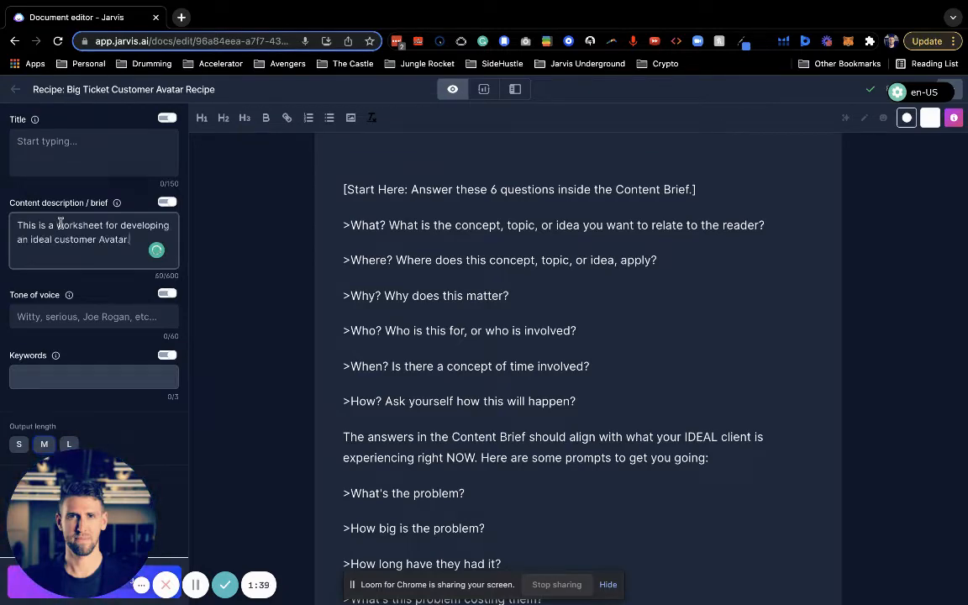
Extend the content brief with the Amazon sellers' listing problem, why listings are critical, and the Million Dollar Listings service that helps clients scale on Amazon
scroll(303, 313, down, 3)
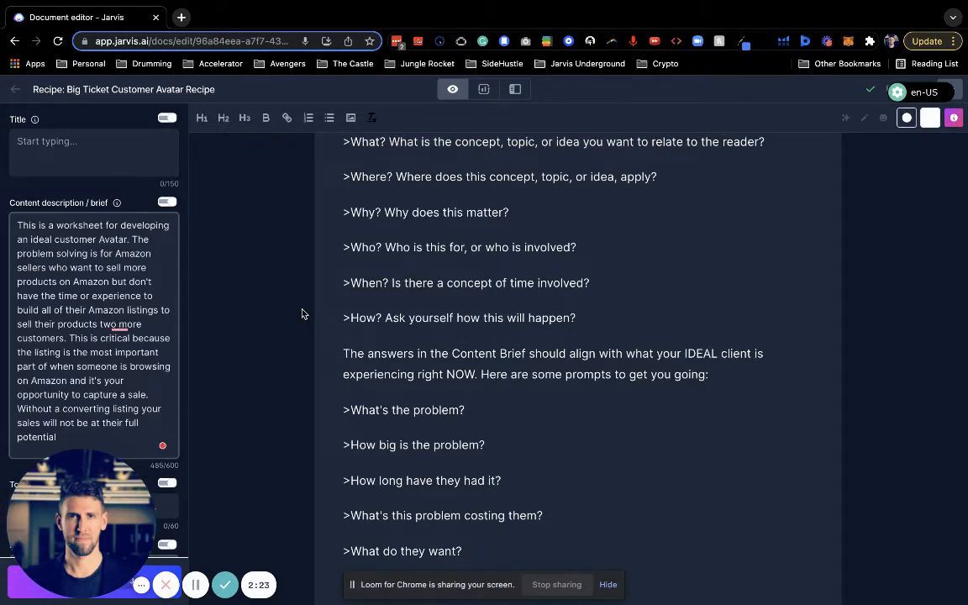
scroll(110, 342, down, 3)
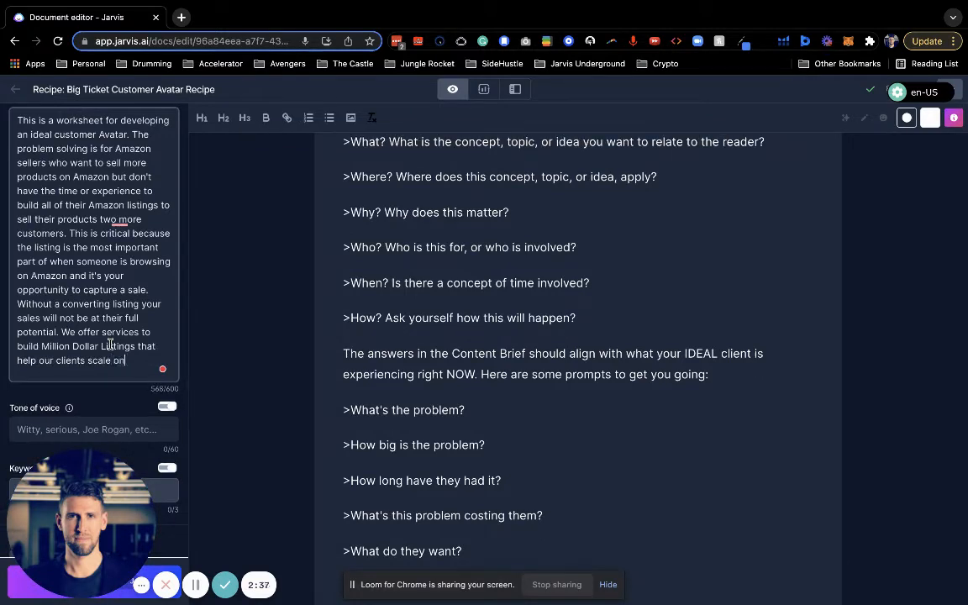
text(Amazon.)
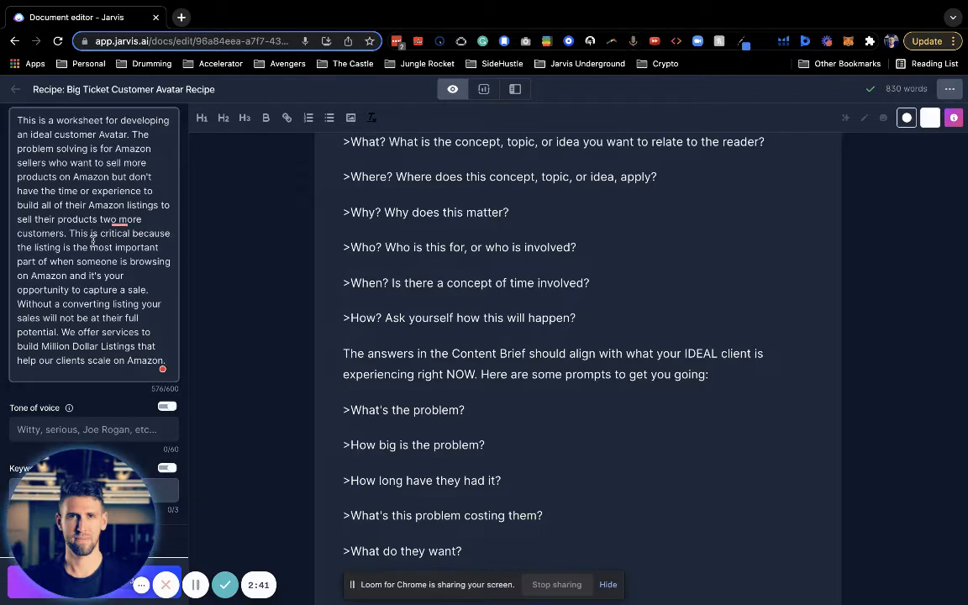
Compare the finished content brief with the prompts from "What's the problem?" to "Why isn't what they are doing working now?"
scroll(93, 241, up, 1)
scroll(370, 308, down, 2)
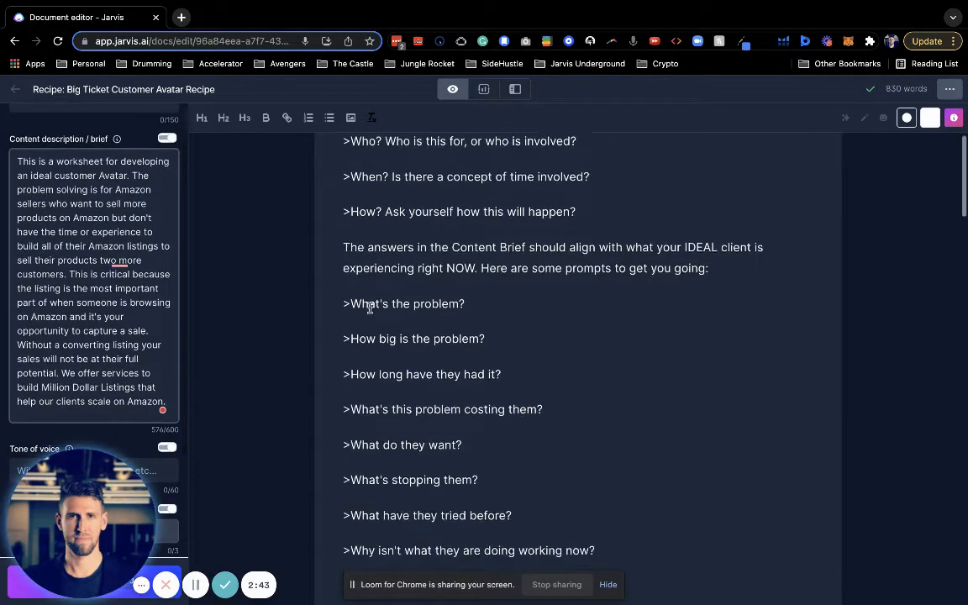
drag(343, 283, 602, 524)
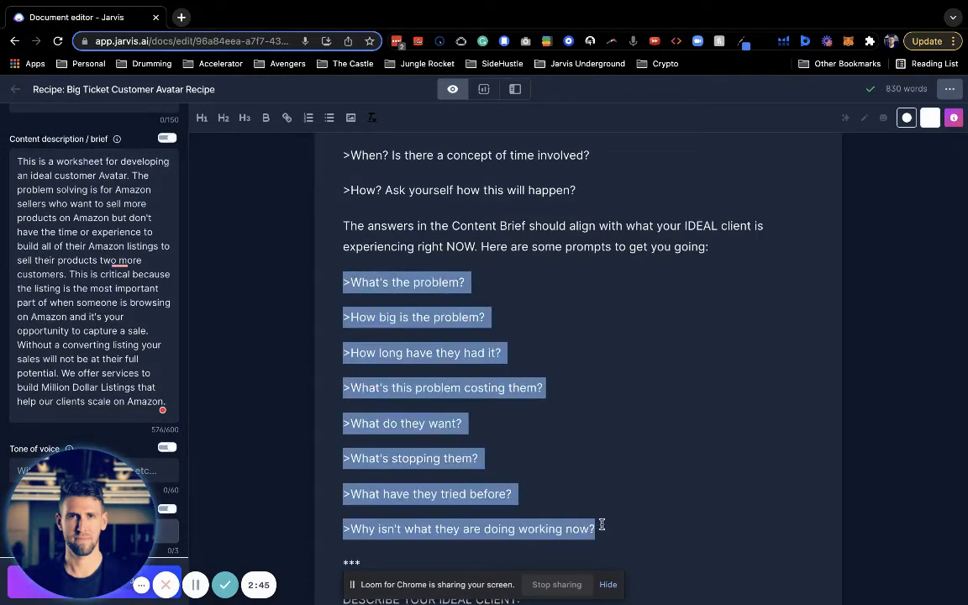
scroll(405, 329, down, 1)
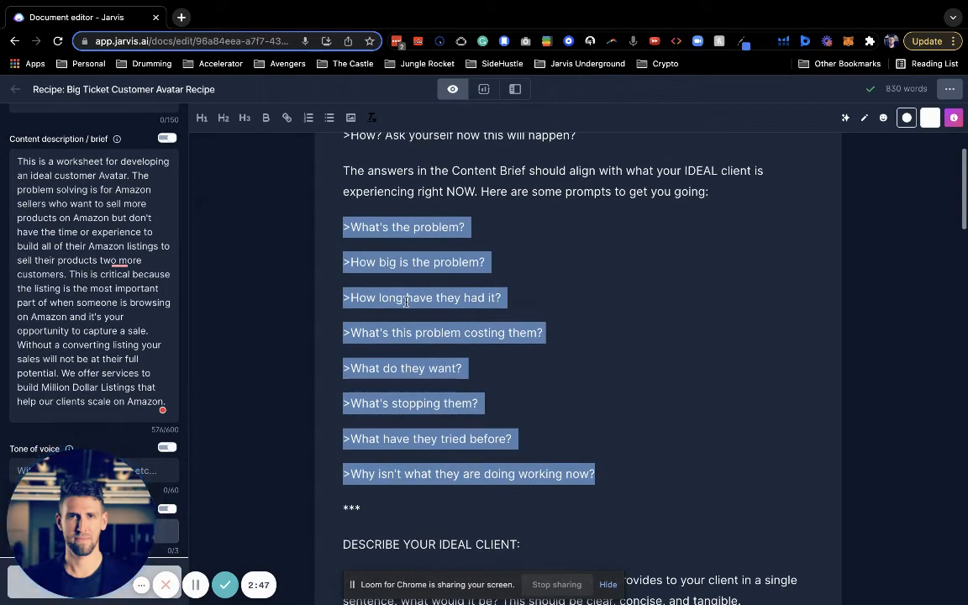
scroll(385, 370, down, 1)
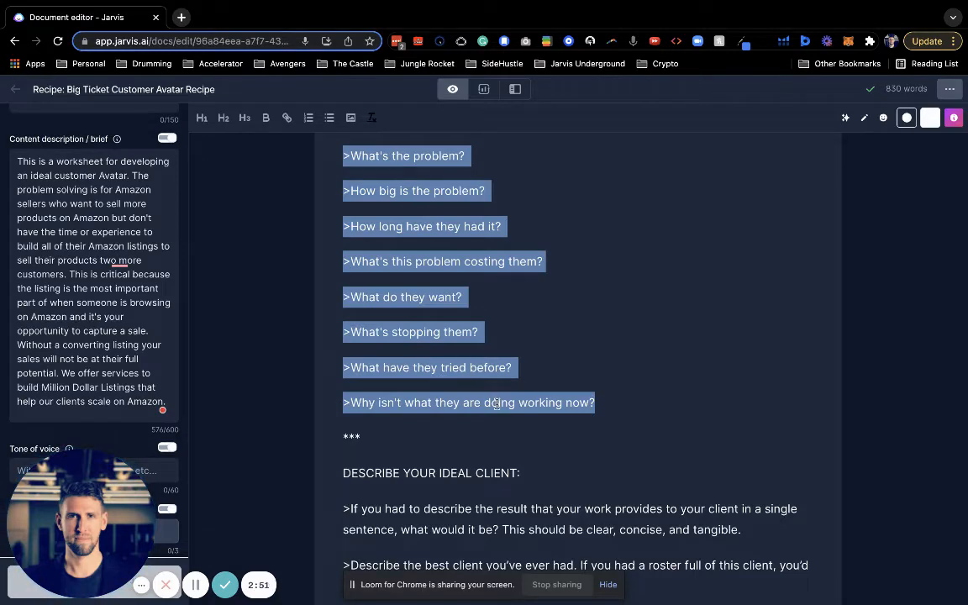
scroll(497, 404, down, 1)
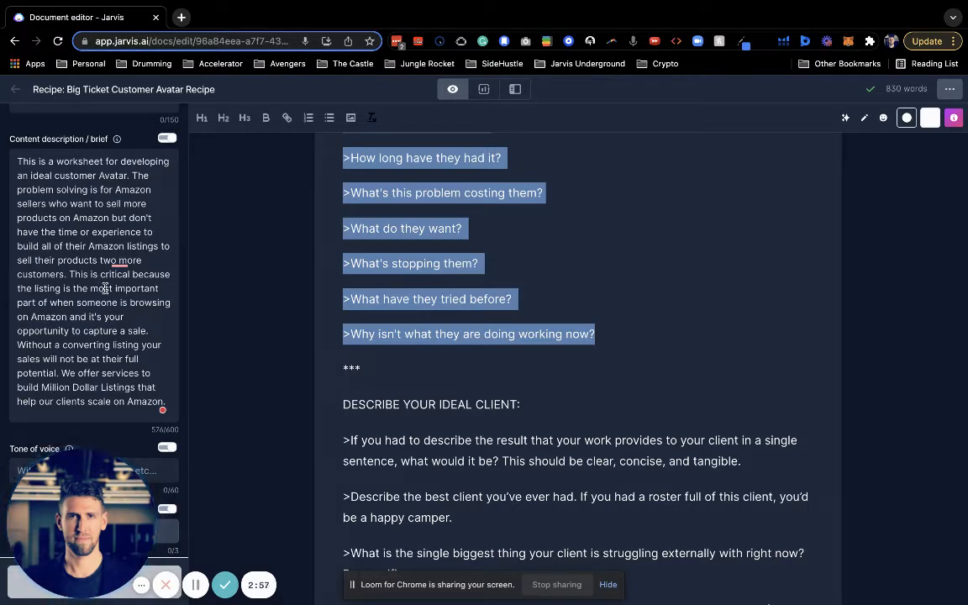
scroll(105, 288, down, 1)
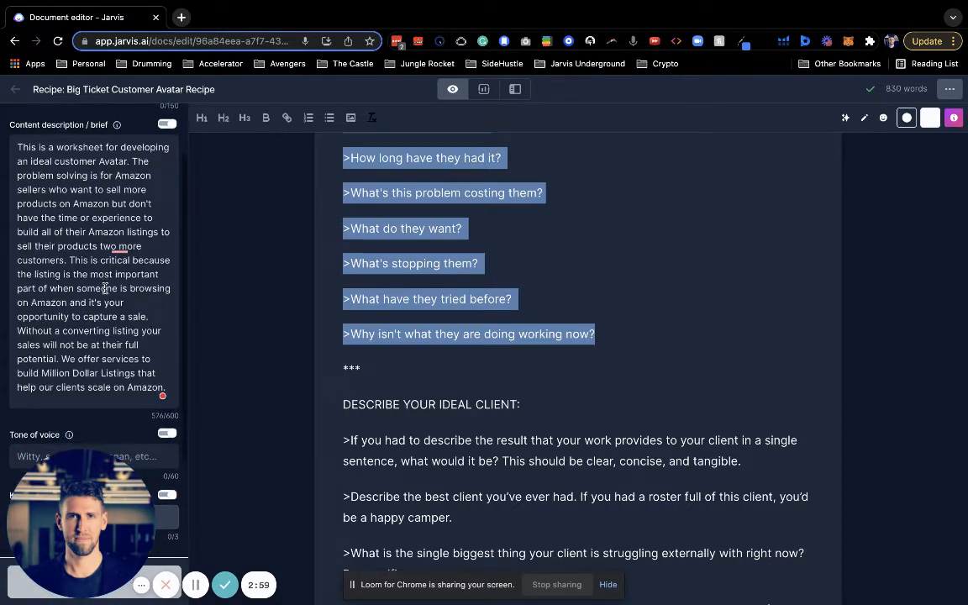
scroll(521, 308, down, 1)
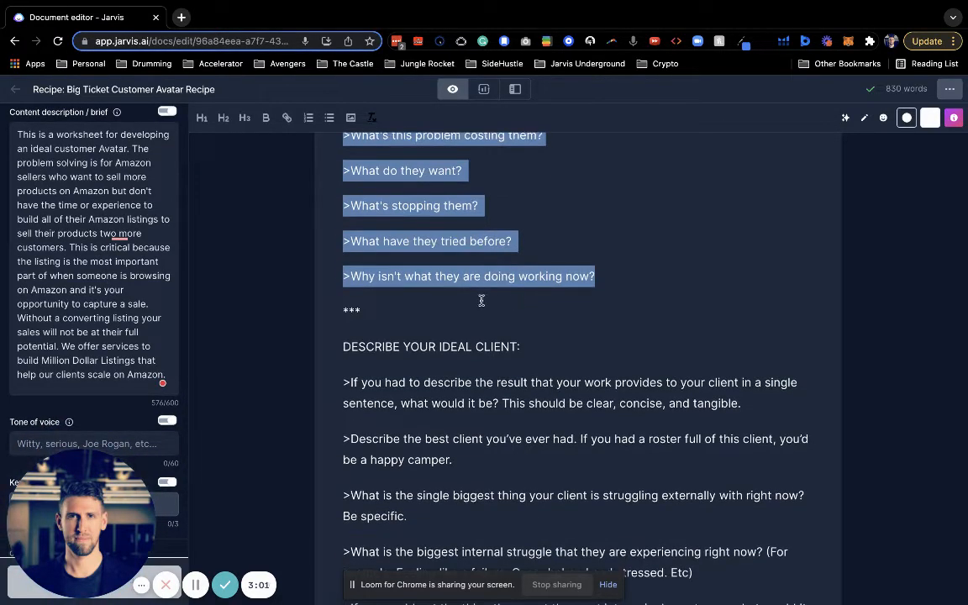
scroll(482, 300, down, 1)
triple_click(84, 247)
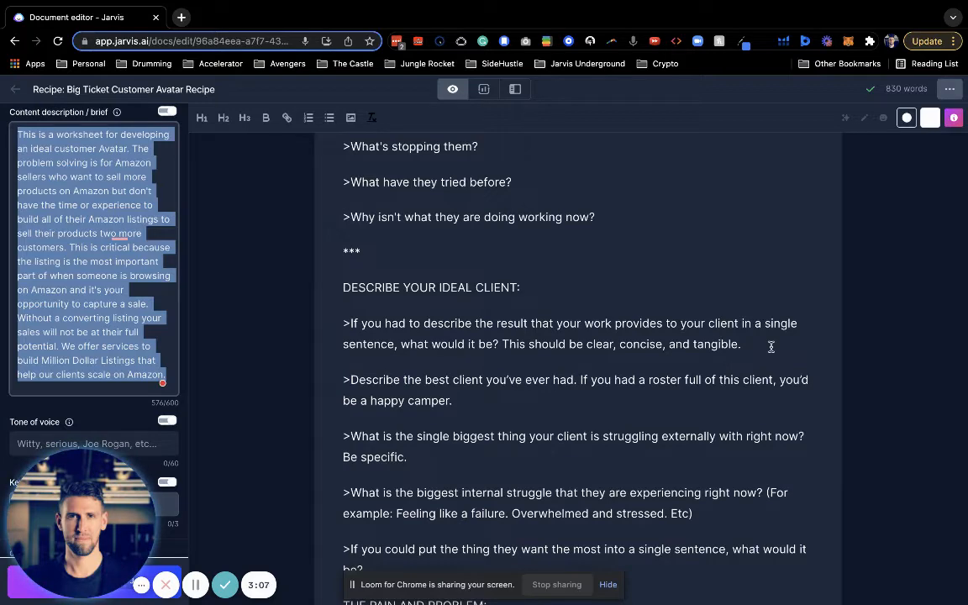
Generate two AI answers under the DESCRIBE YOUR IDEAL CLIENT question about the result your work provides in a single sentence
scroll(672, 320, down, 1)
triple_click(423, 246)
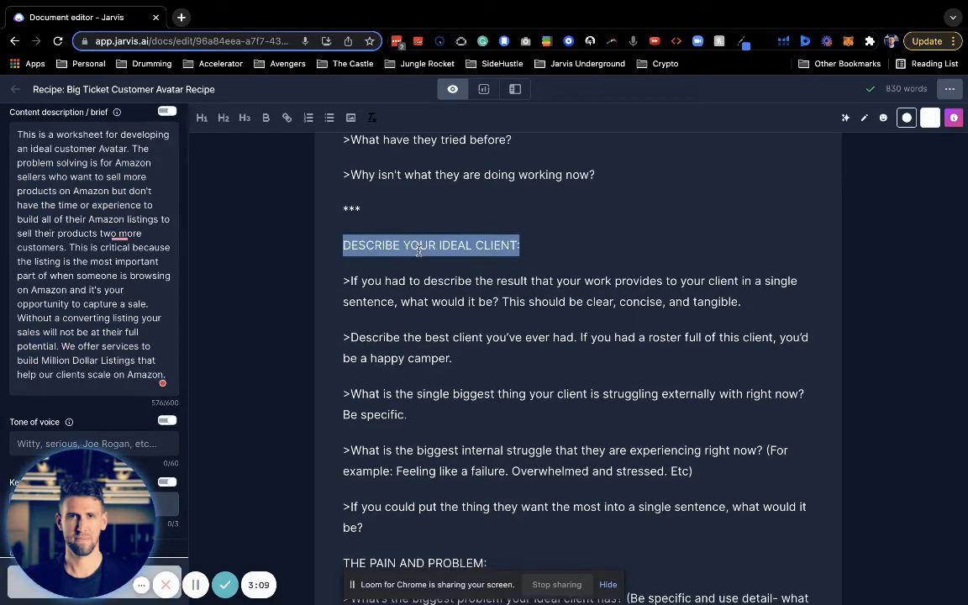
click(485, 294)
triple_click(485, 295)
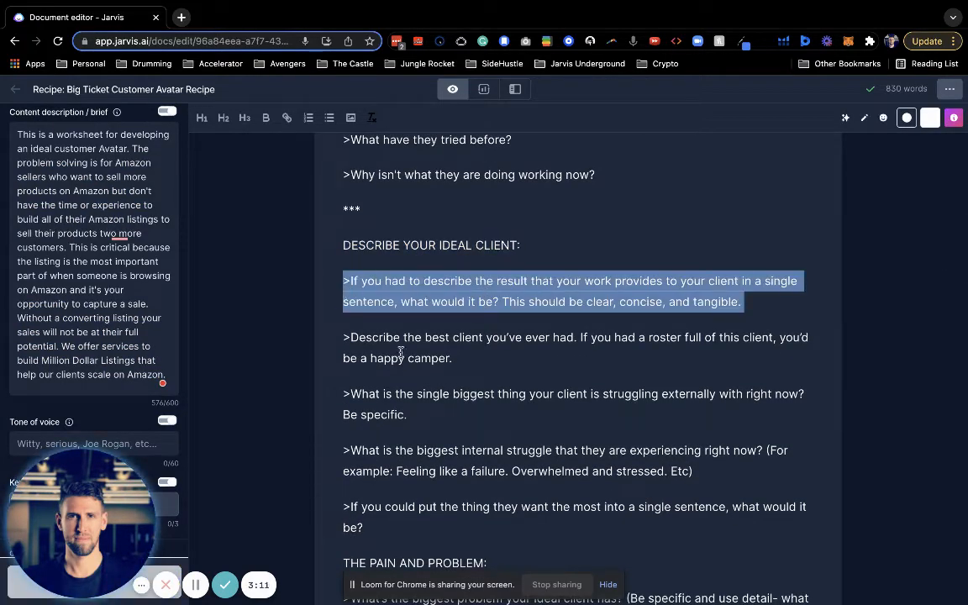
click(776, 298)
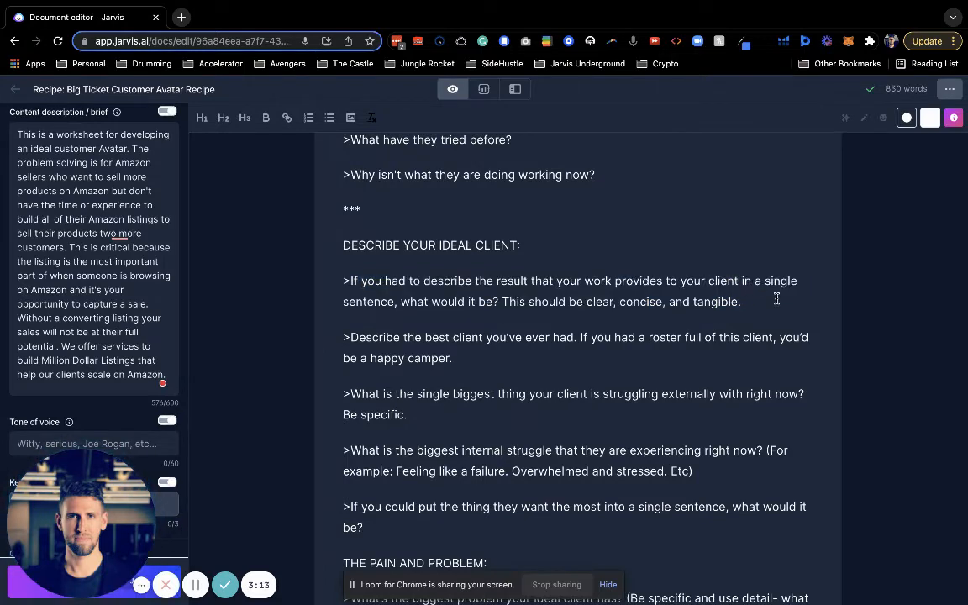
triple_click(777, 298)
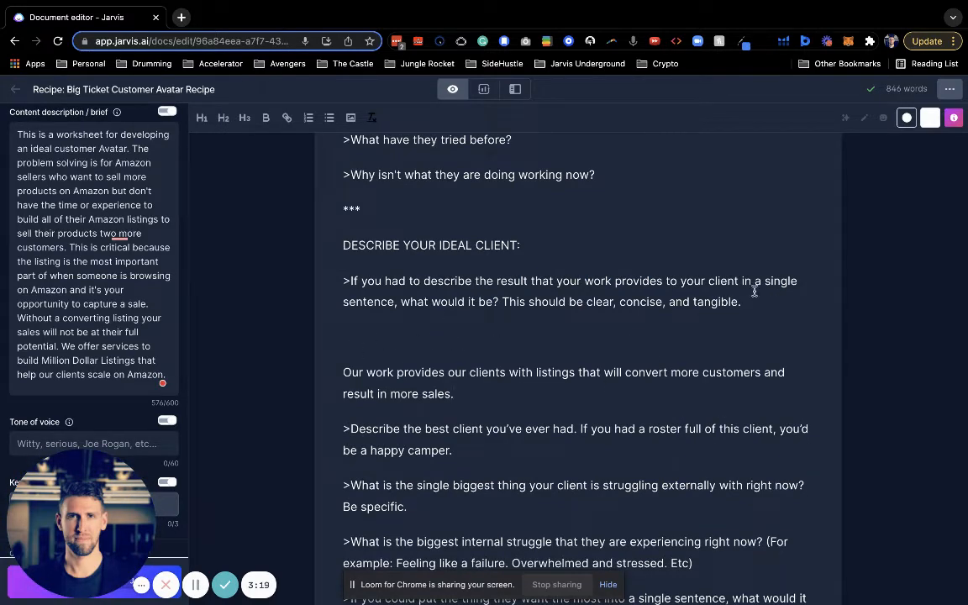
triple_click(771, 300)
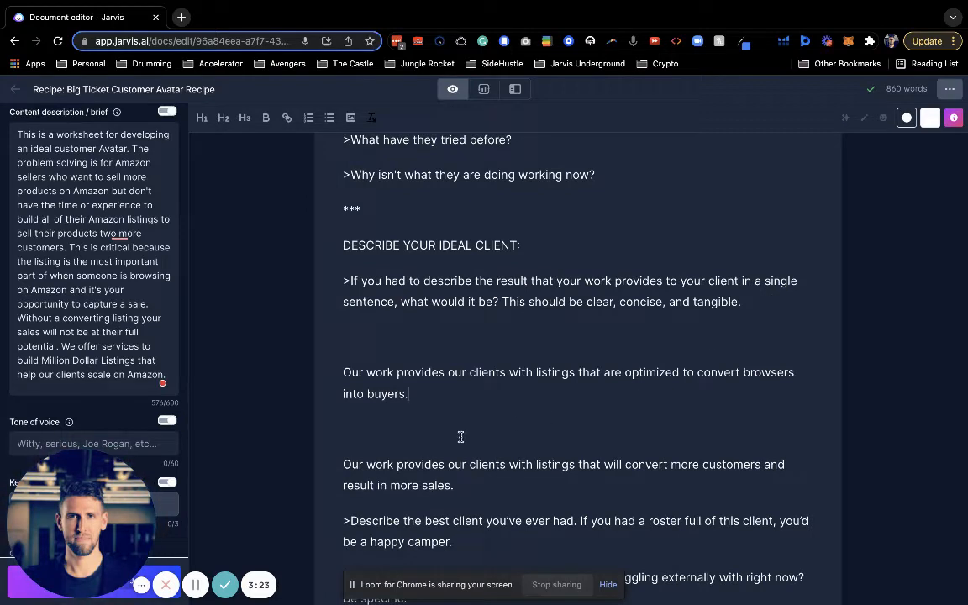
Remove the blank lines around the two generated answers and select the question above them
key(BackSpace)
click(402, 336)
key(BackSpace)
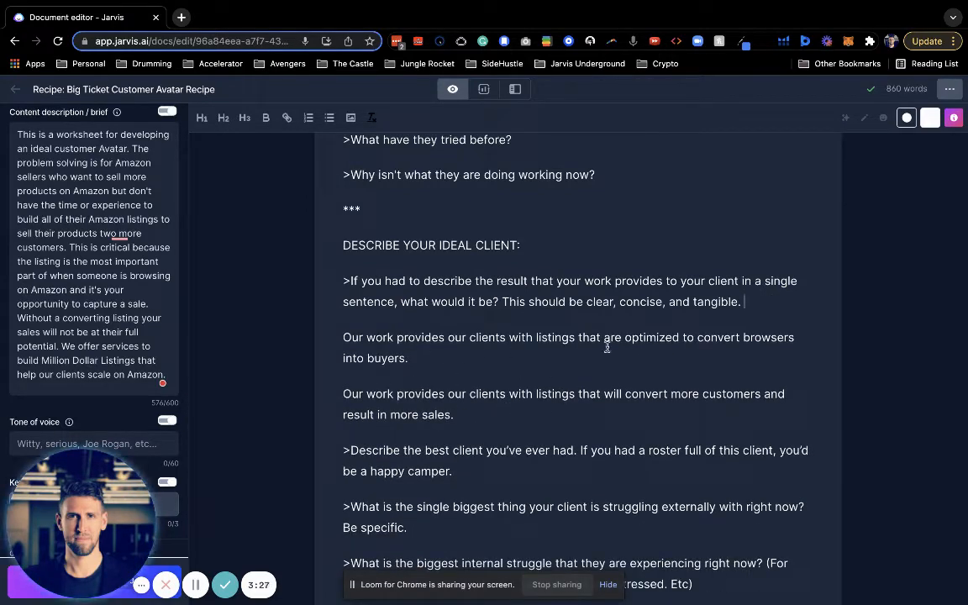
triple_click(746, 288)
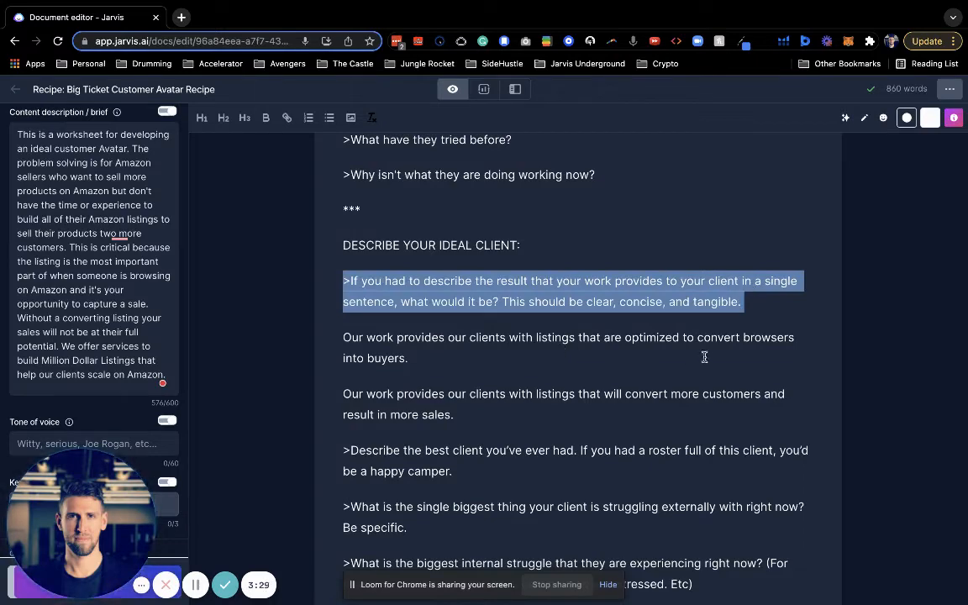
Generate another AI answer to the question about the result your work provides and remove the blank line above it
key(super+Return)
scroll(555, 381, down, 2)
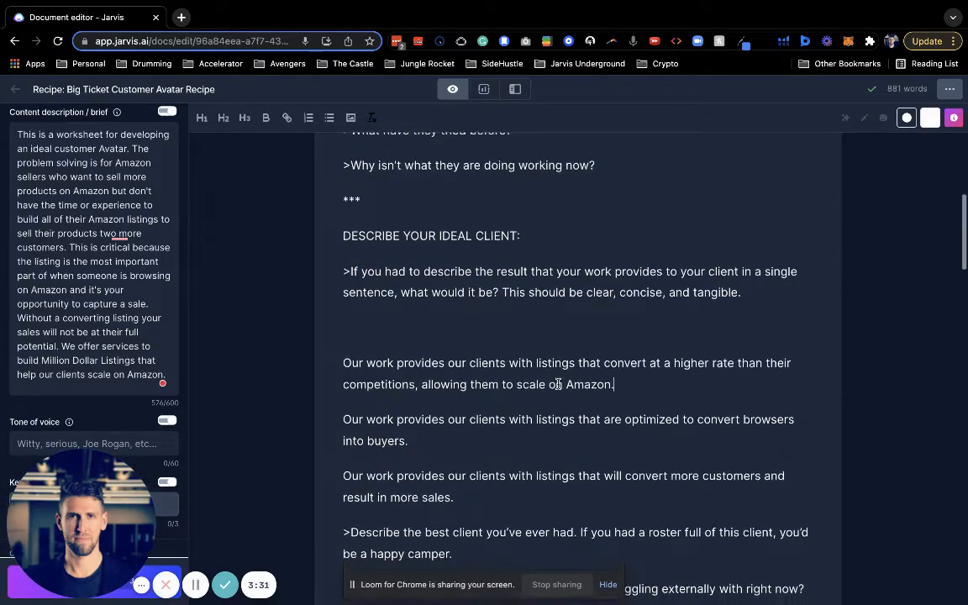
click(446, 297)
key(BackSpace)
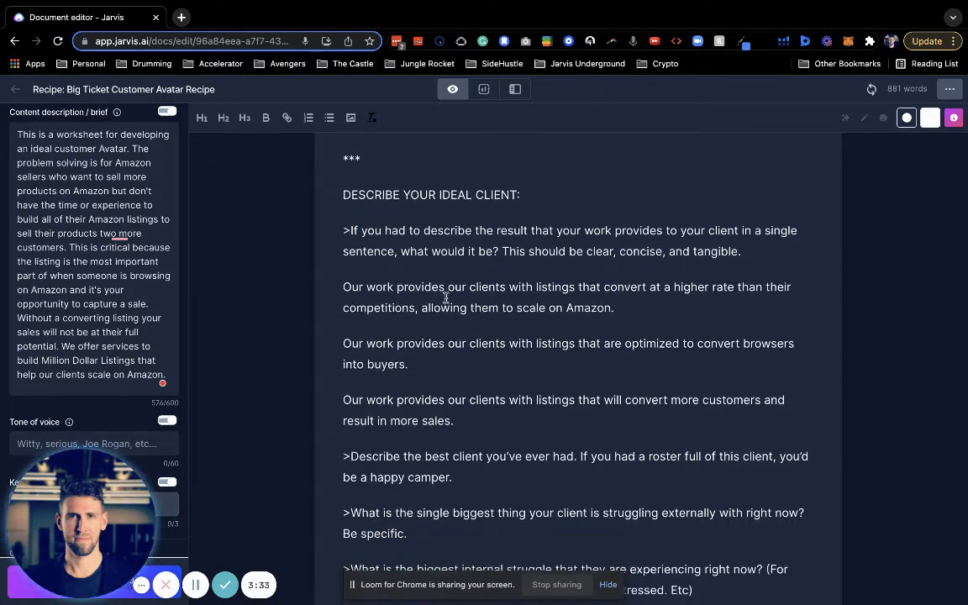
Delete the two older answers about converting browsers into buyers and resulting in more sales, including the leftover blank line
scroll(438, 386, down, 1)
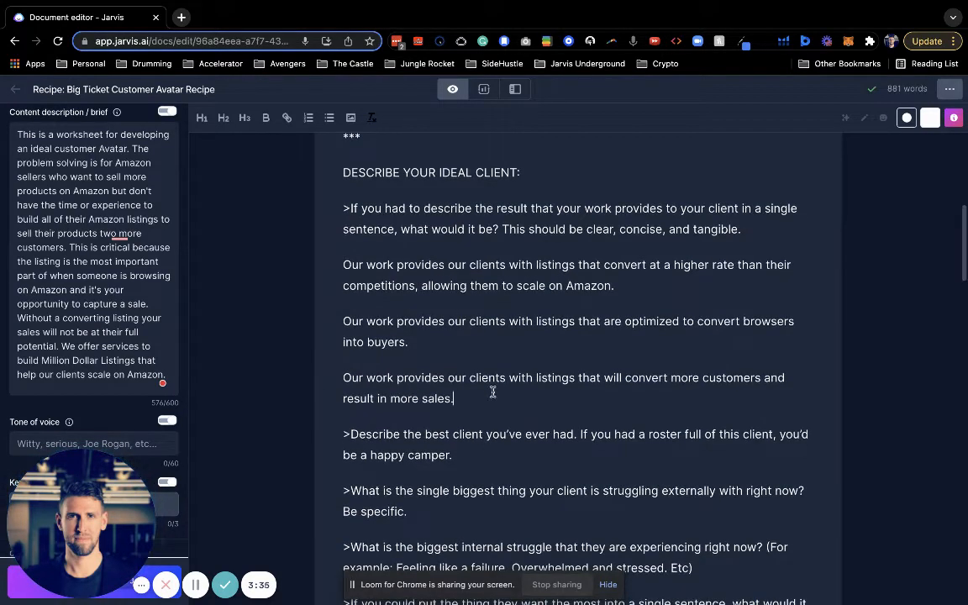
drag(491, 391, 341, 321)
key(BackSpace)
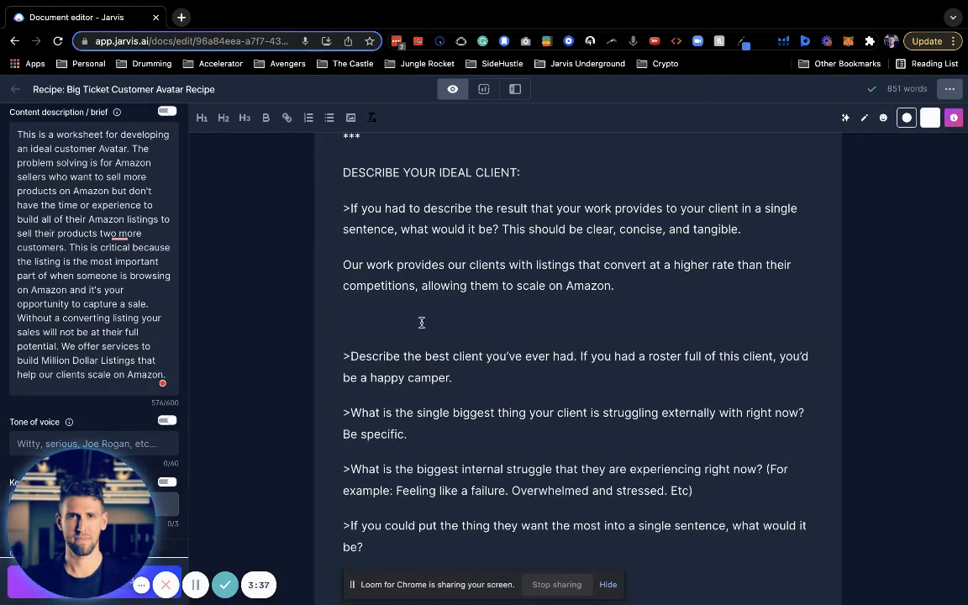
key(BackSpace)
scroll(521, 315, down, 2)
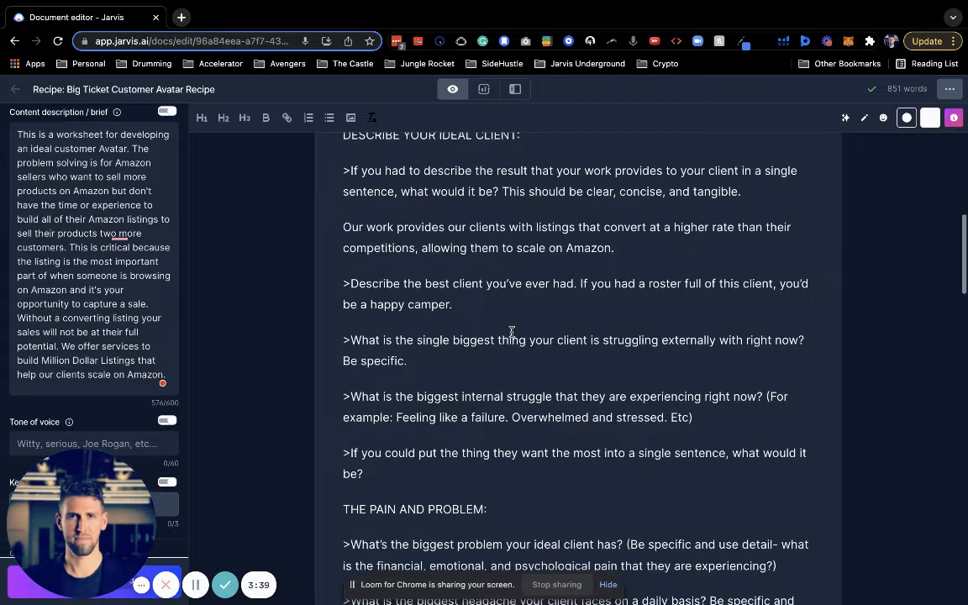
Generate an AI answer to the question about the best client you've ever had and remove the blank line above it
triple_click(480, 291)
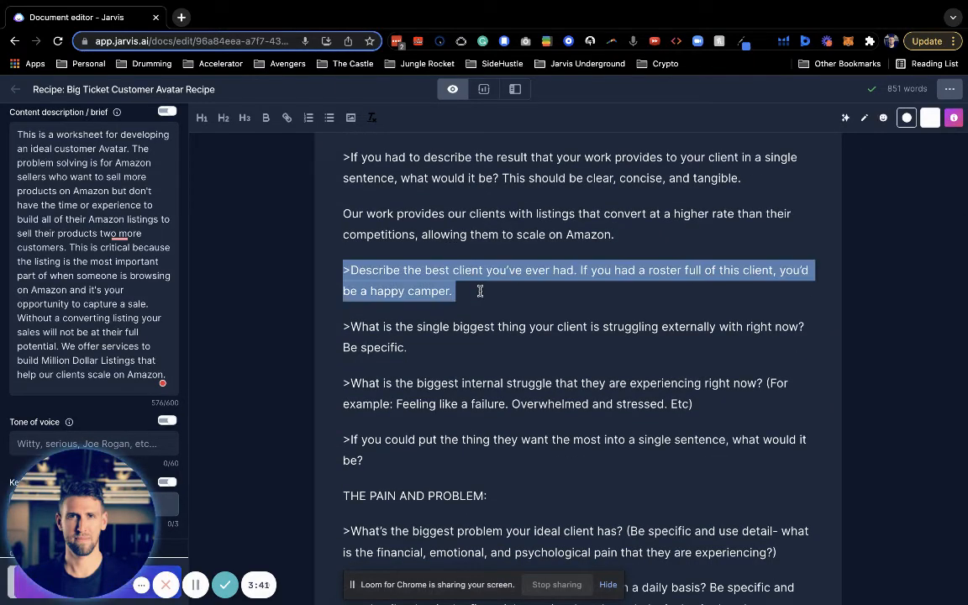
key(super+Return)
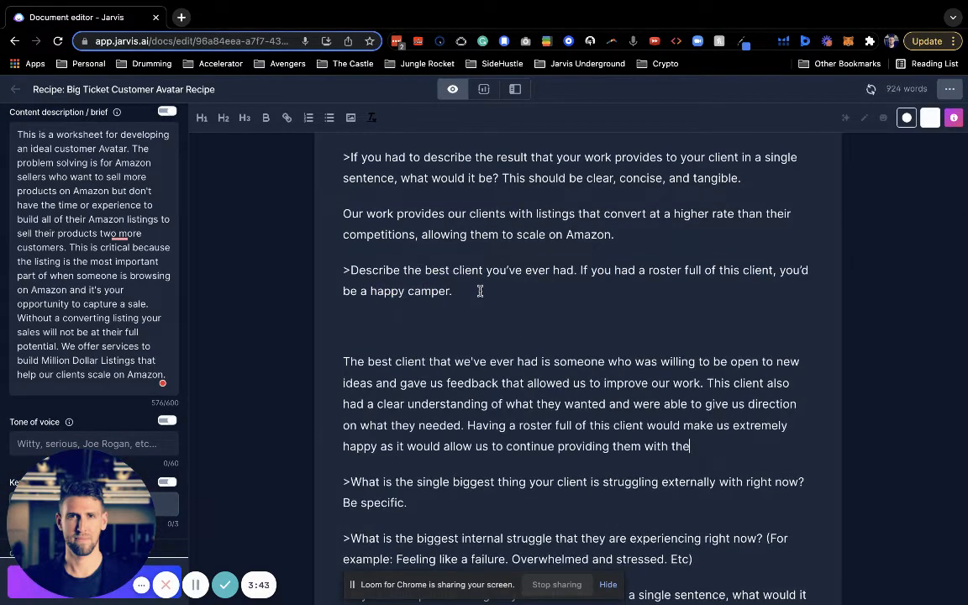
scroll(479, 291, down, 2)
triple_click(548, 319)
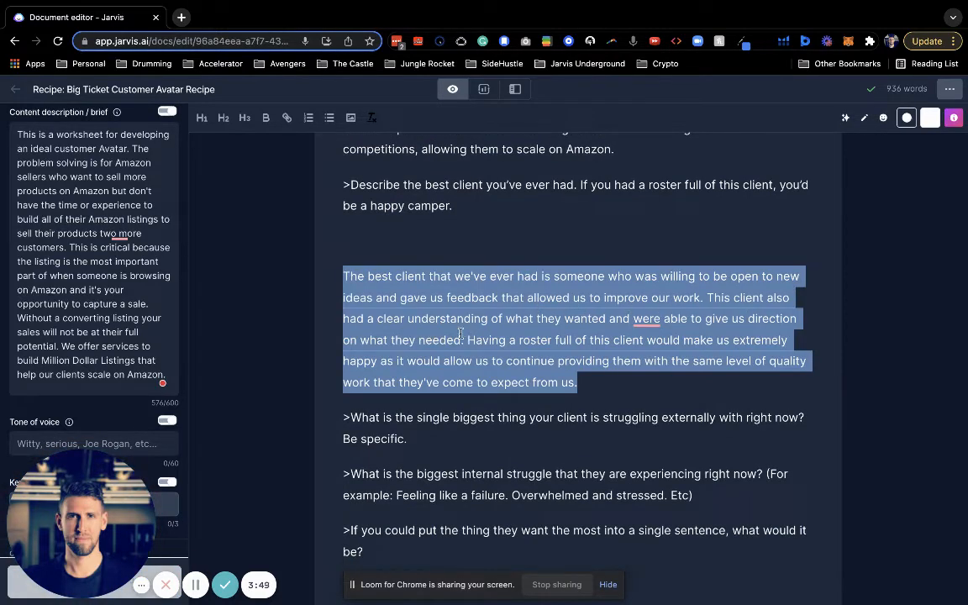
click(588, 343)
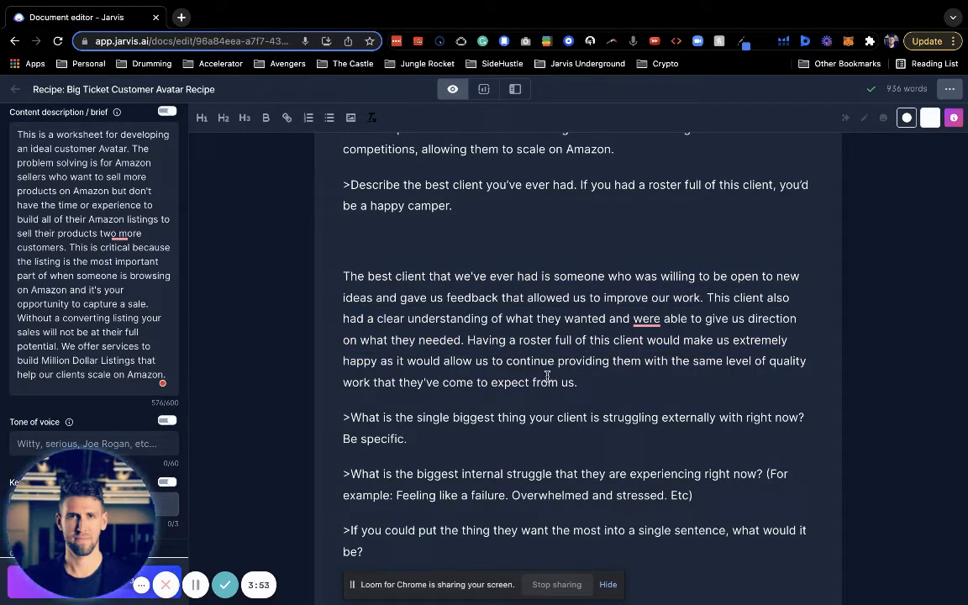
key(BackSpace)
scroll(443, 240, down, 2)
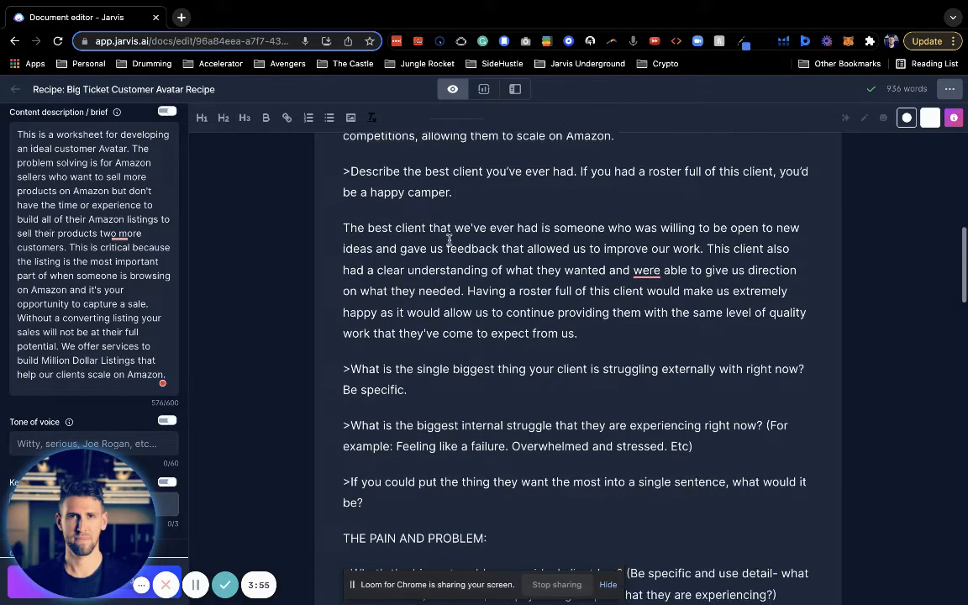
Generate an AI answer on the single biggest external struggle of the client and remove the blank line above it
triple_click(434, 317)
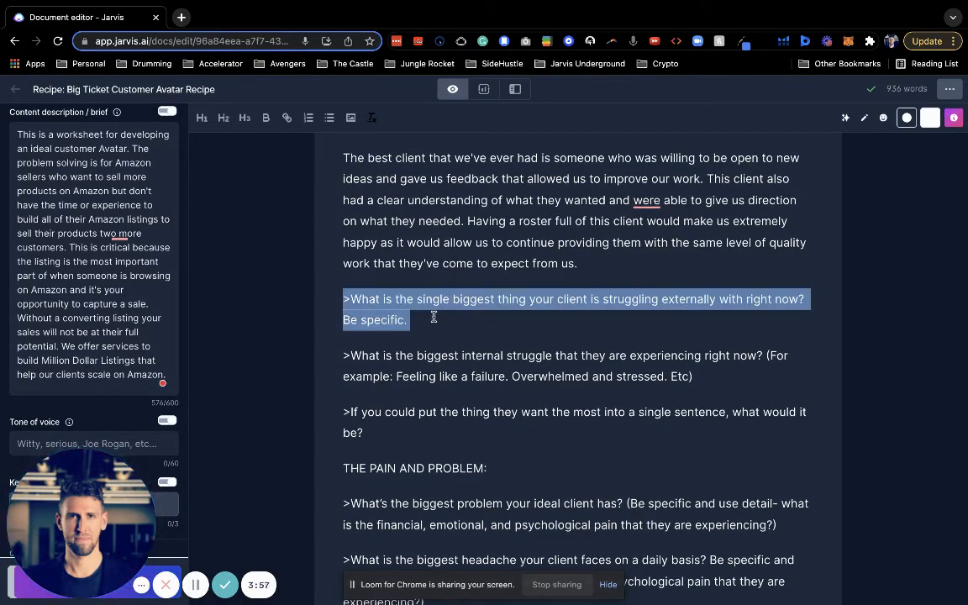
key(super+Return)
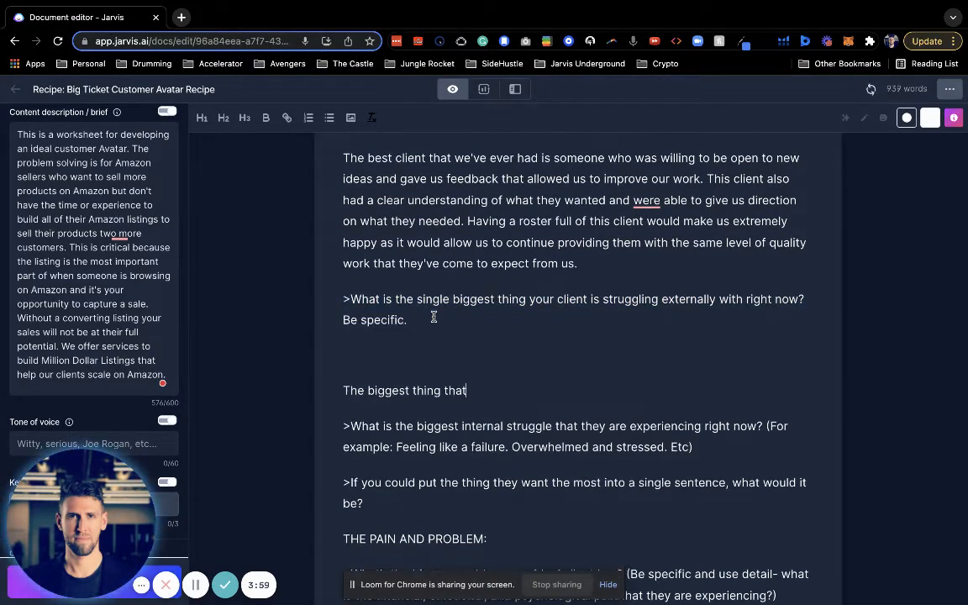
scroll(434, 316, down, 2)
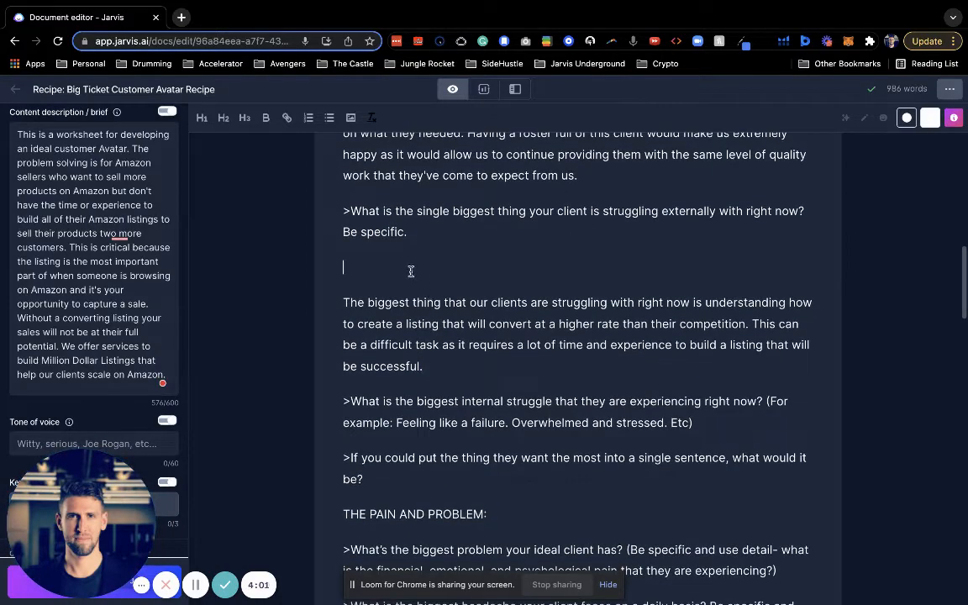
key(BackSpace)
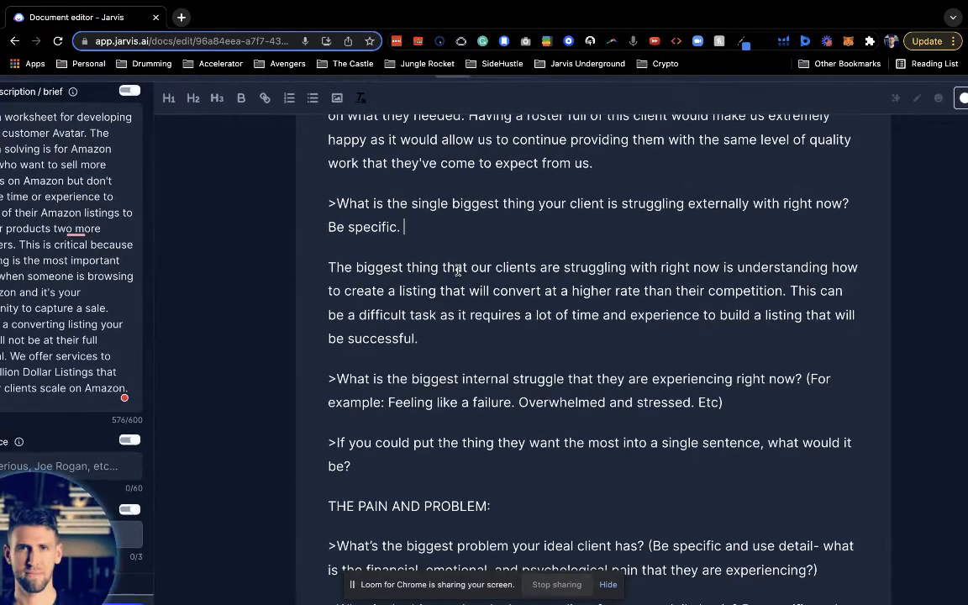
scroll(458, 271, down, 1)
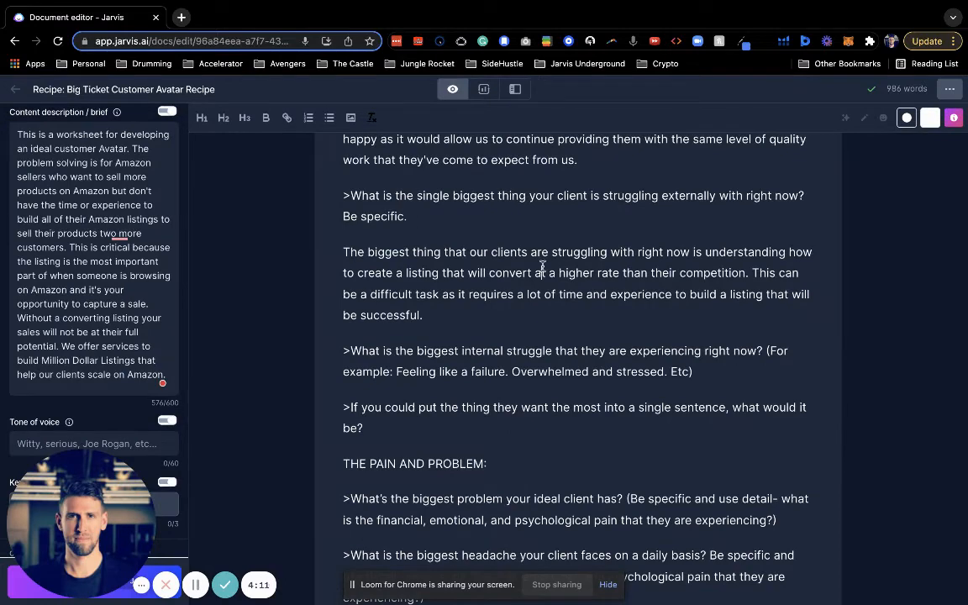
triple_click(518, 267)
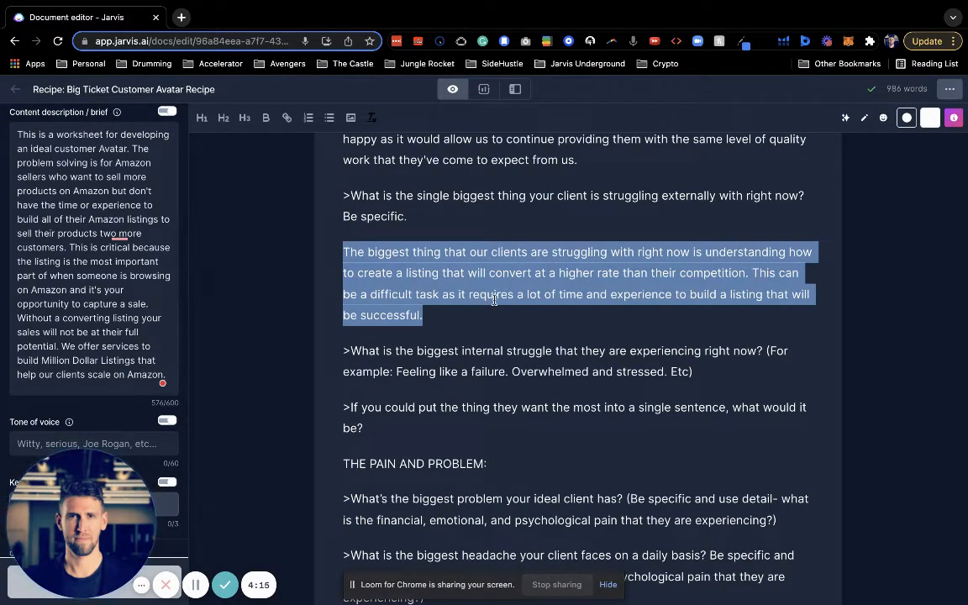
Generate two AI answers to the biggest internal struggle question with its example text included, removing the blank line above the first answer
scroll(427, 353, down, 1)
click(737, 312)
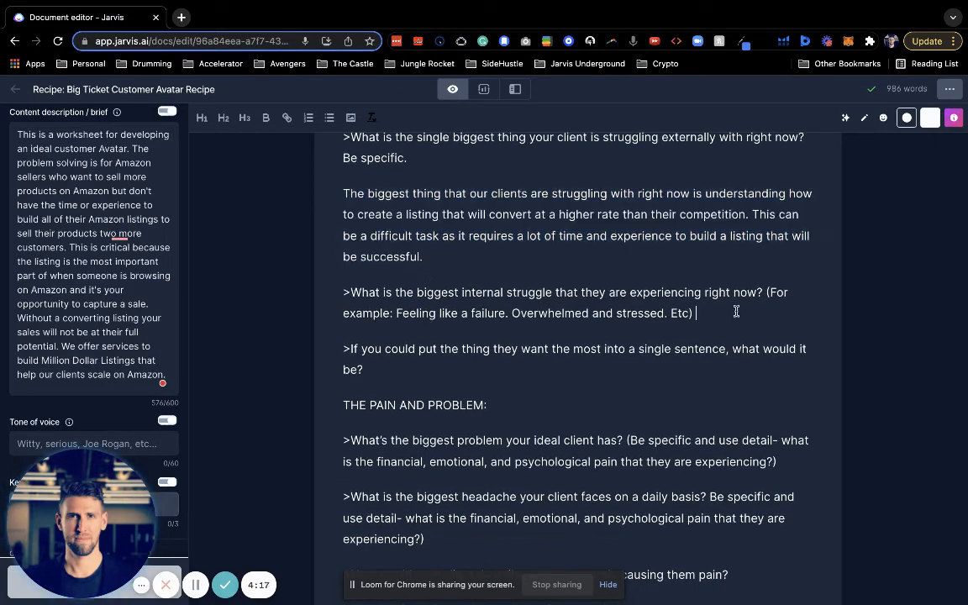
triple_click(736, 312)
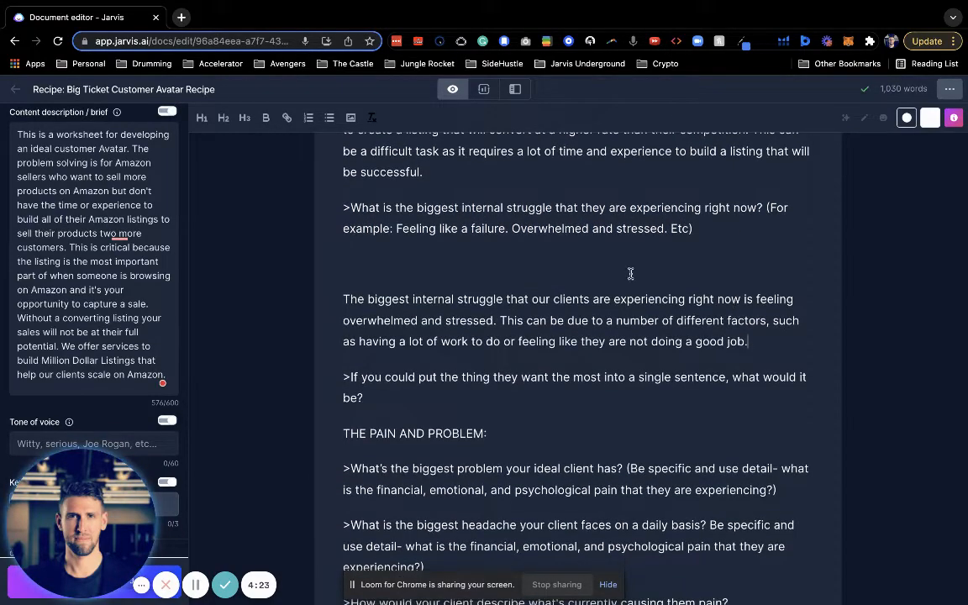
click(597, 254)
key(BackSpace)
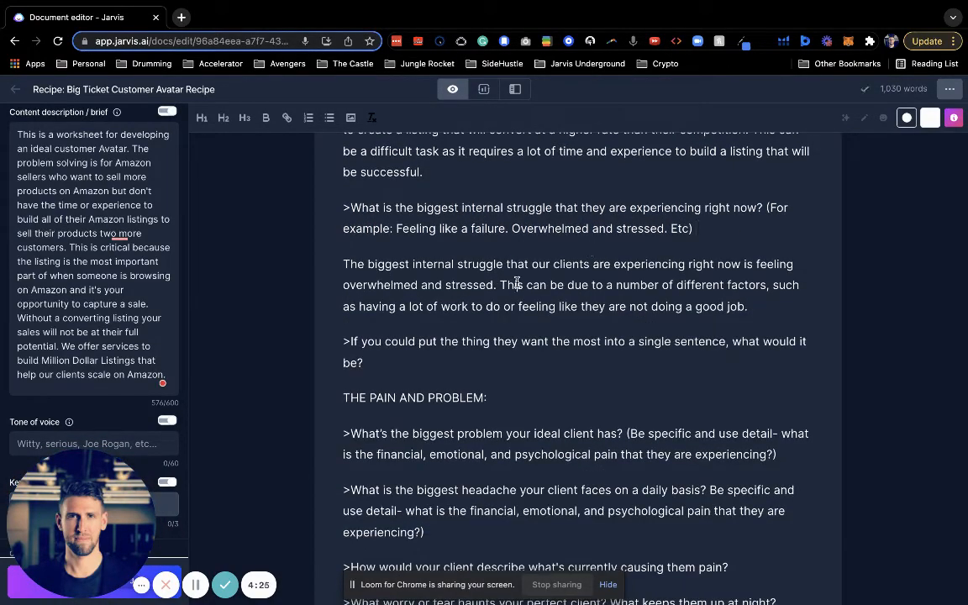
triple_click(516, 284)
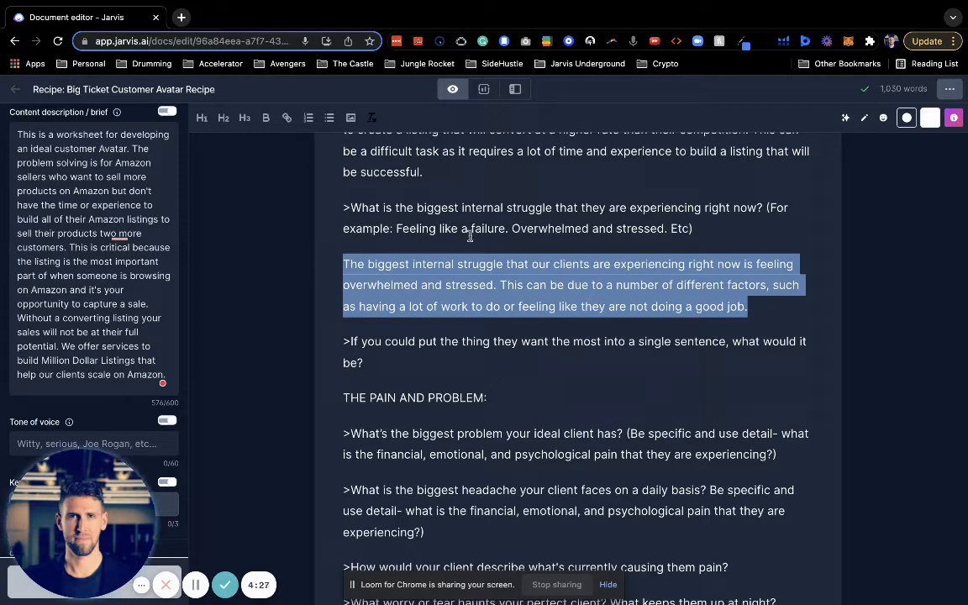
triple_click(718, 226)
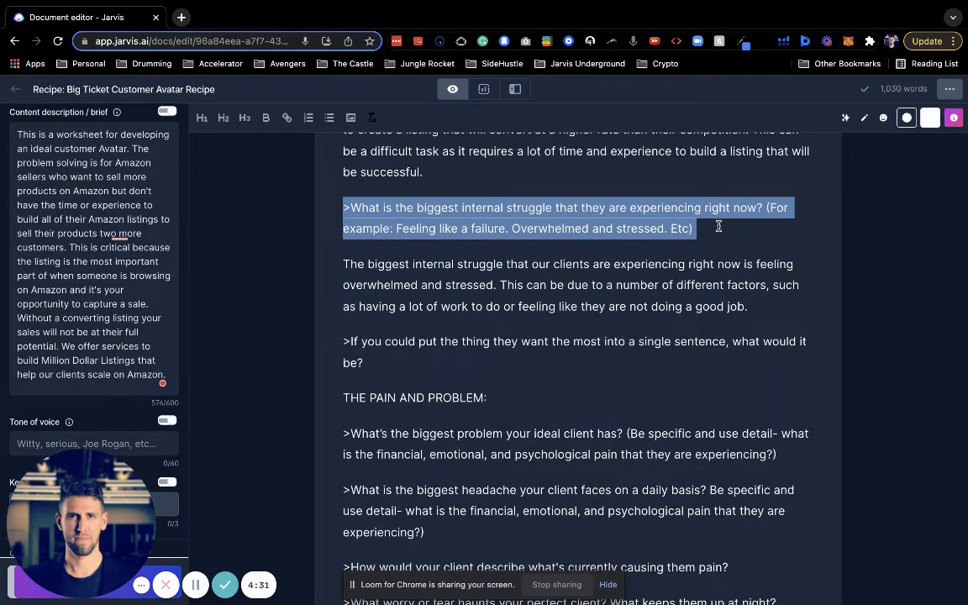
key(super+Return)
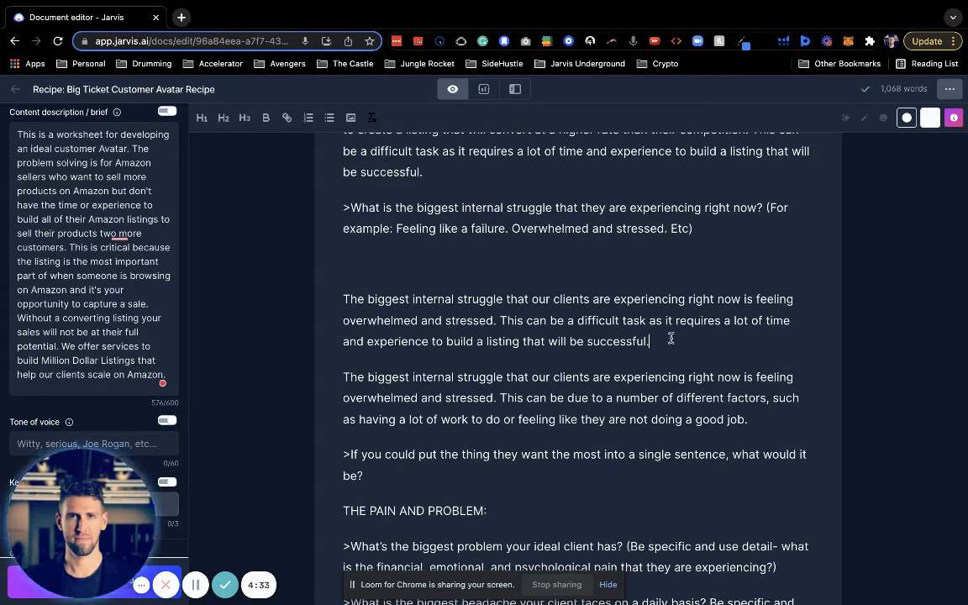
Remove the parenthetical example from the biggest internal struggle question and generate two new AI answers from the shortened question
drag(700, 228, 392, 225)
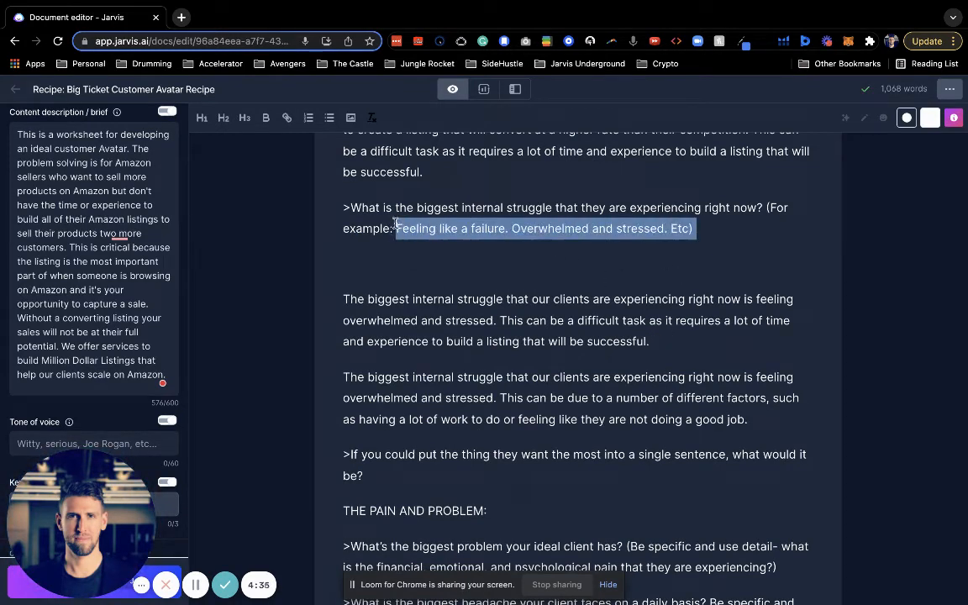
click(695, 233)
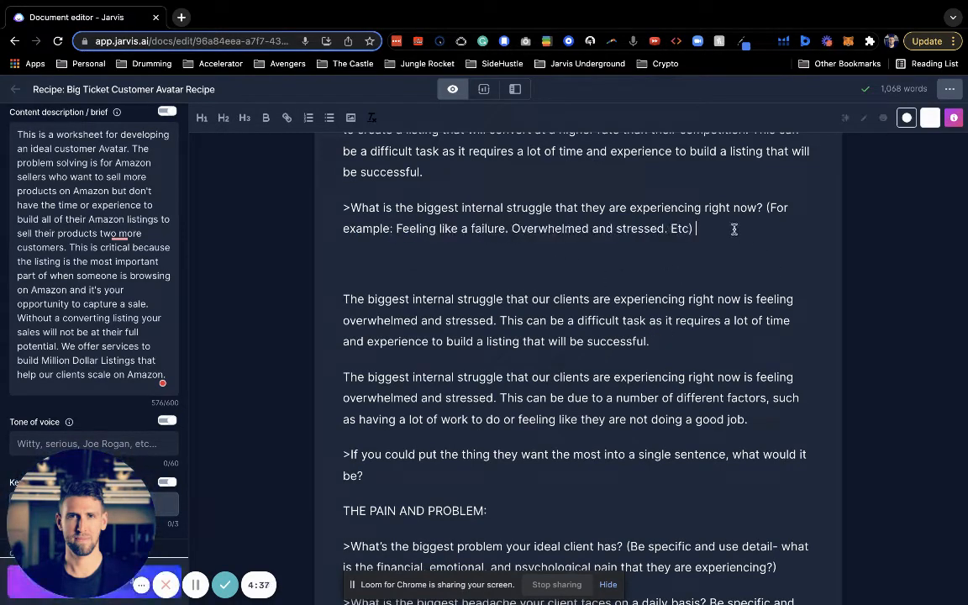
drag(734, 229, 761, 204)
key(BackSpace)
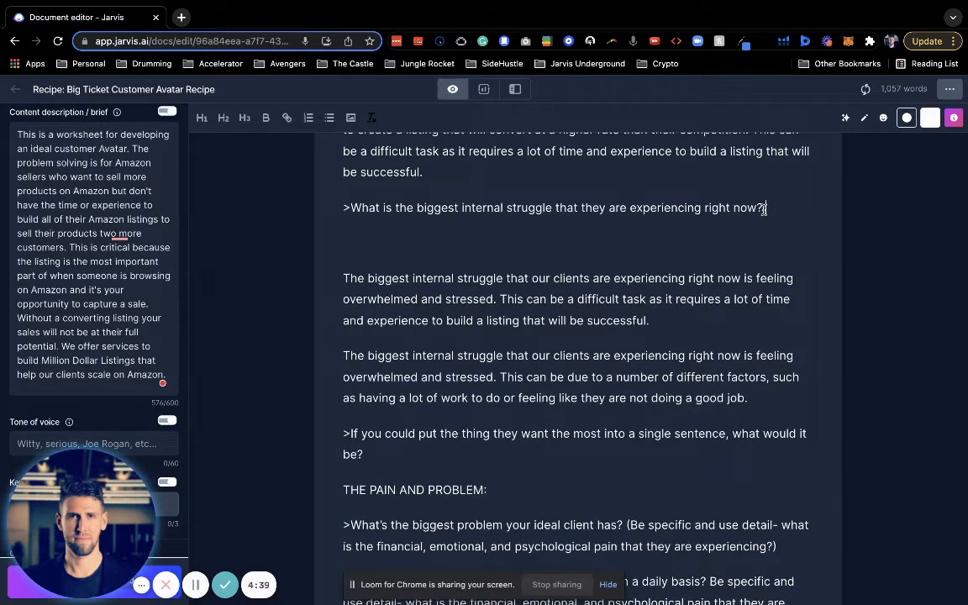
triple_click(764, 208)
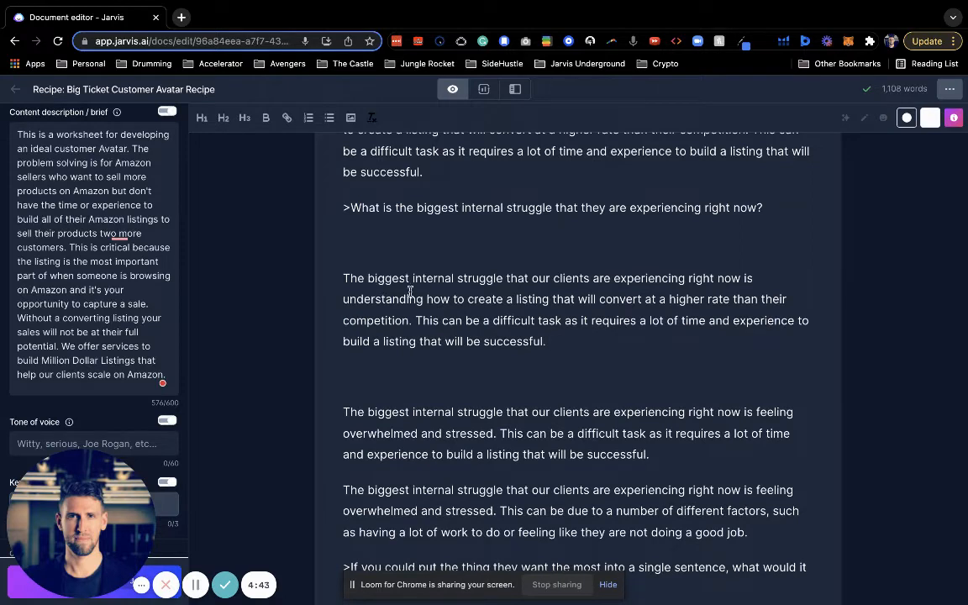
triple_click(796, 215)
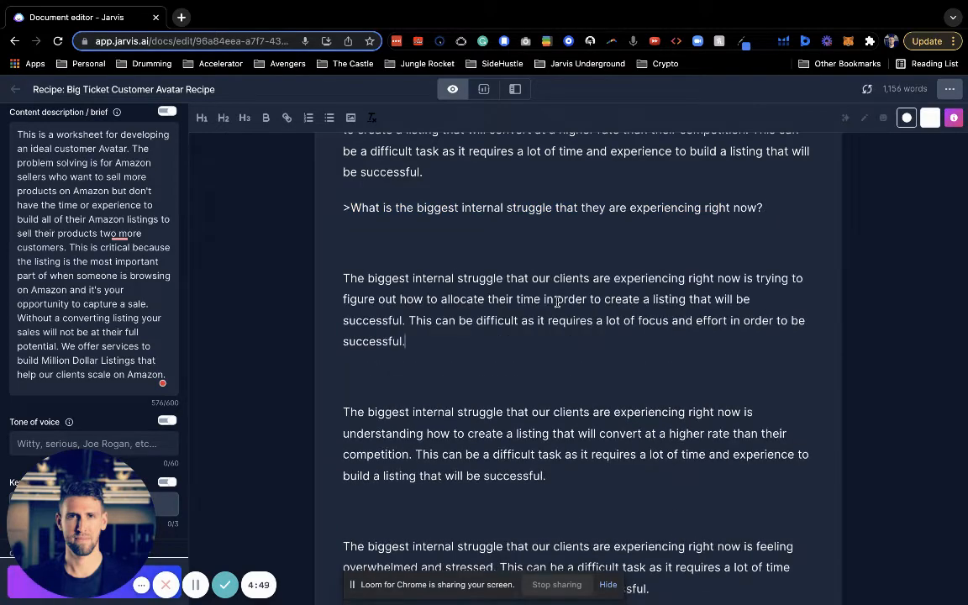
Remove the blank lines above and below the two new internal struggle answers
triple_click(556, 312)
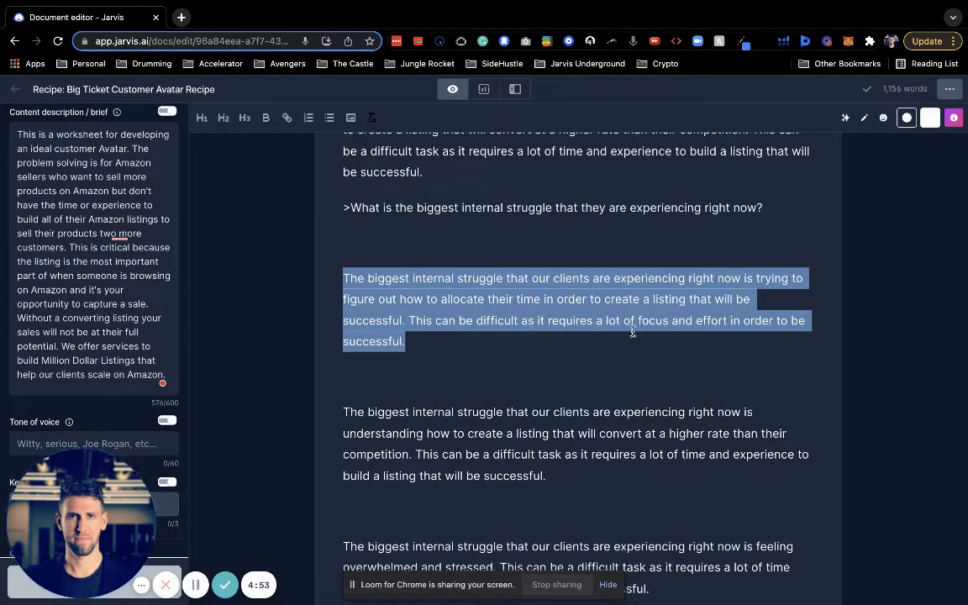
click(510, 374)
key(BackSpace)
scroll(508, 366, down, 1)
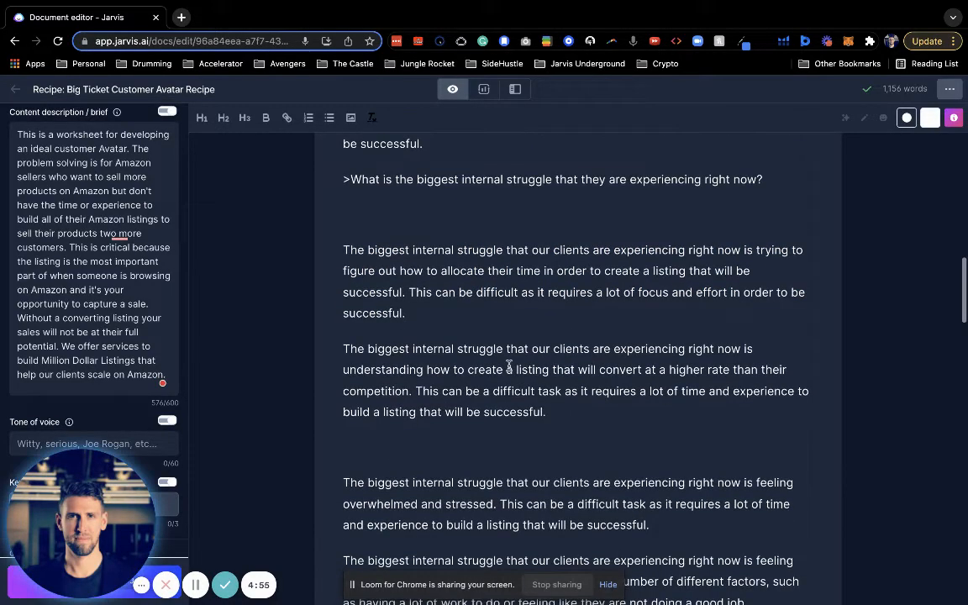
click(424, 225)
key(BackSpace)
click(462, 403)
key(BackSpace)
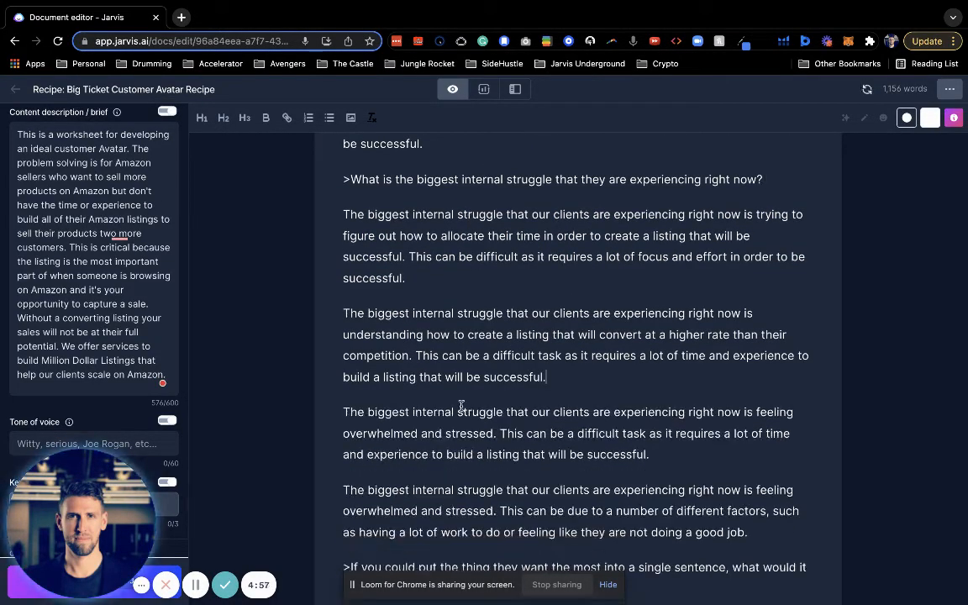
Delete the two older internal struggle answers about feeling overwhelmed and stressed
scroll(462, 403, down, 5)
click(771, 336)
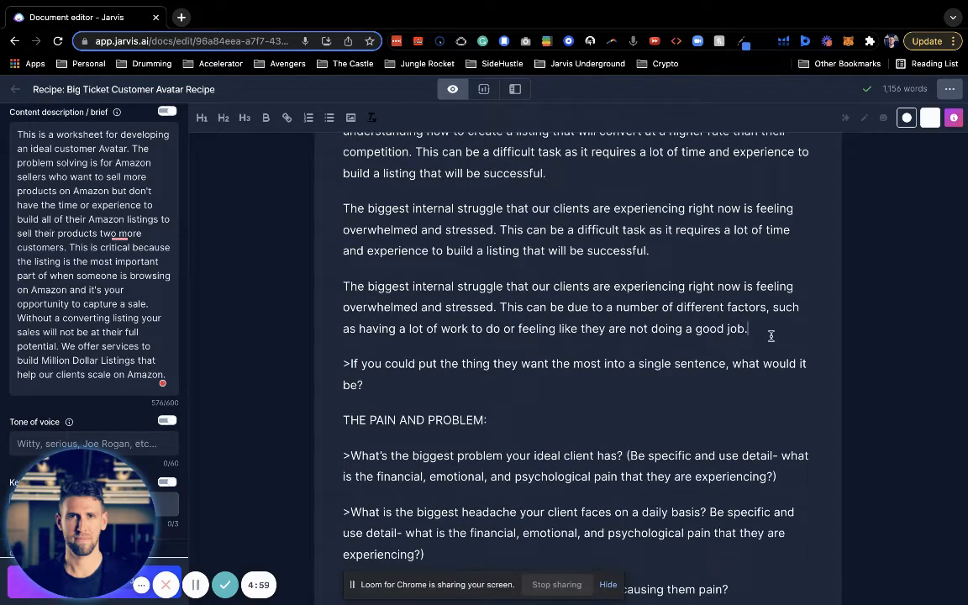
drag(771, 336, 328, 208)
key(BackSpace)
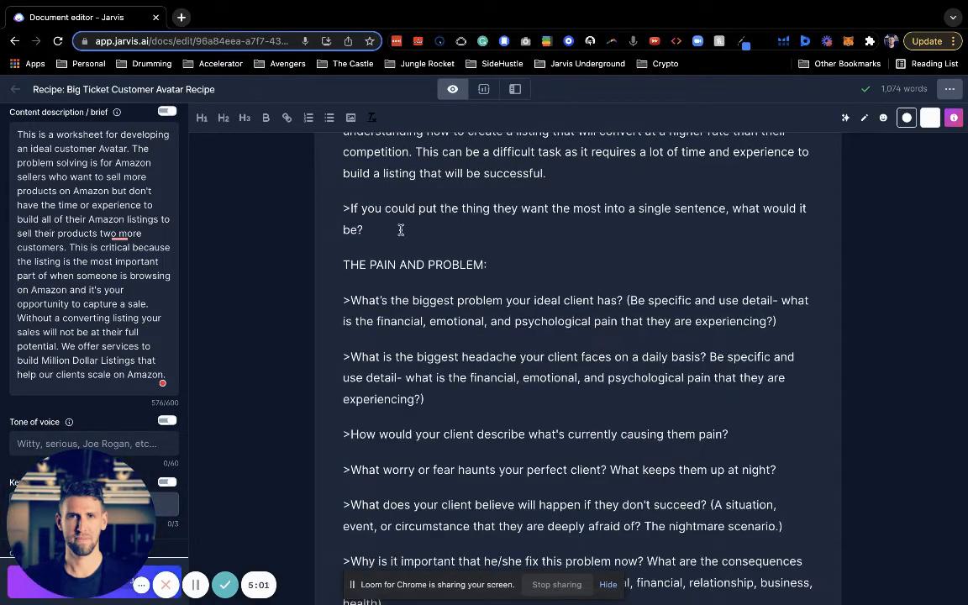
Generate an AI answer to the question asking for the thing they want most in a single sentence, and put it in its own paragraph
triple_click(401, 230)
key(super+Return)
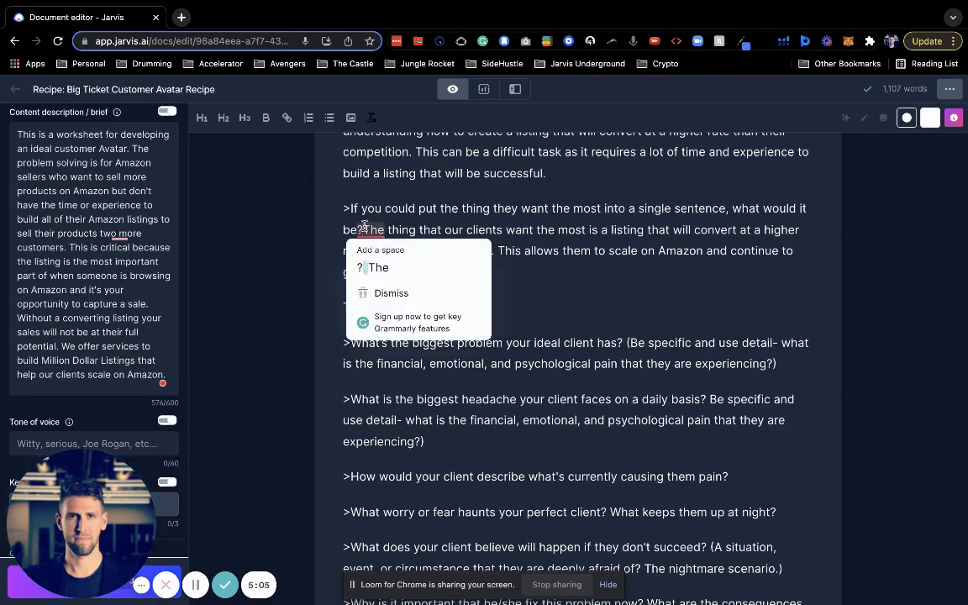
click(365, 227)
key(Return)
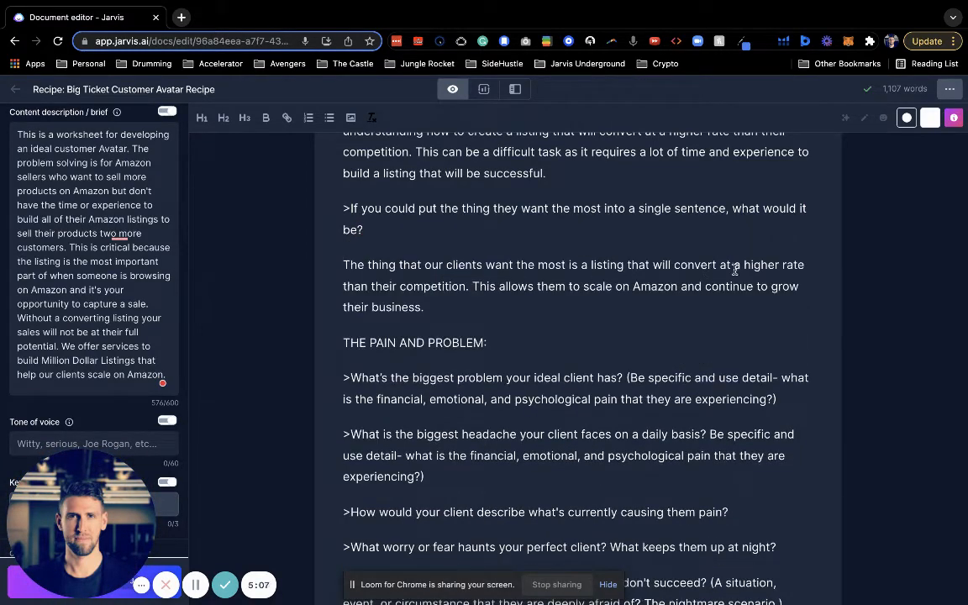
Generate a second single-sentence answer directly after the question, and separate it from the question as its own paragraph
click(391, 229)
key(super+Return)
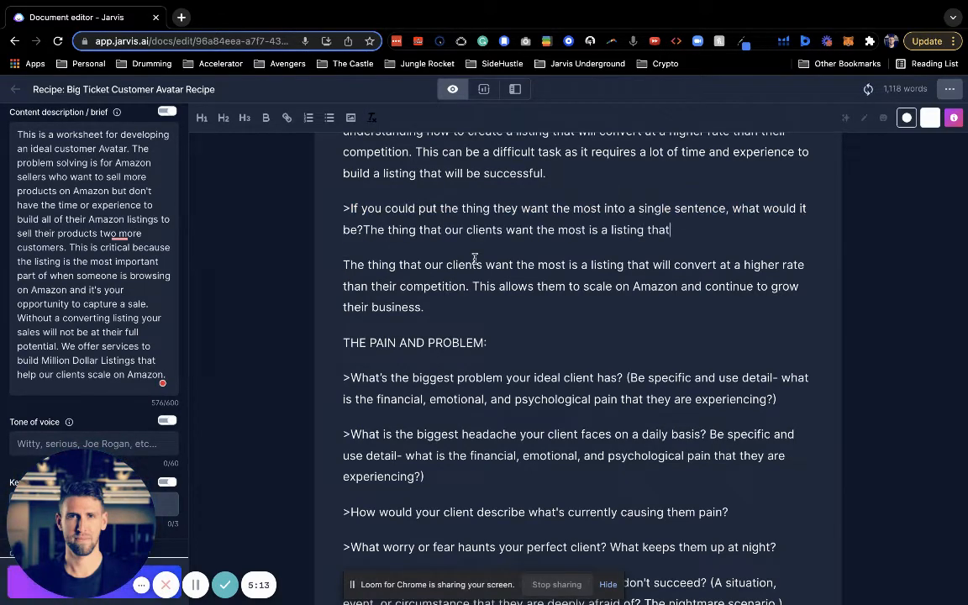
click(362, 229)
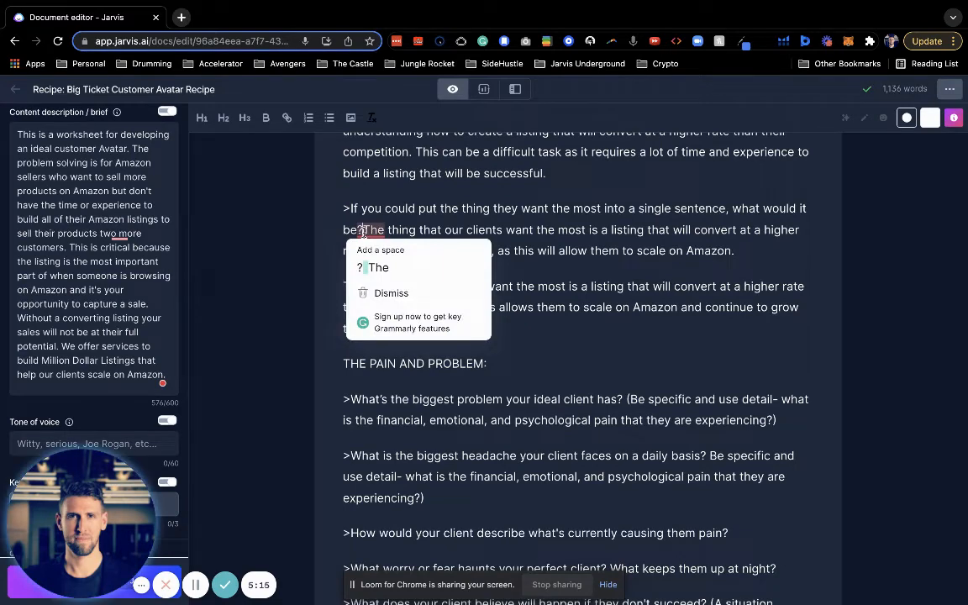
key(Return)
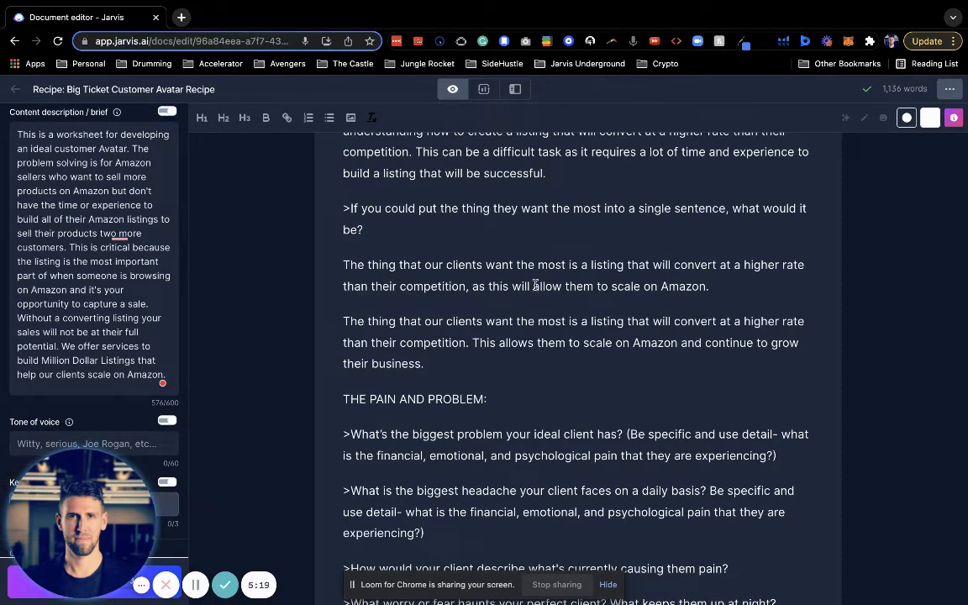
Delete the older answer that ends with continuing to grow their business, leaving only the newer single-sentence answer
scroll(534, 284, down, 2)
triple_click(457, 263)
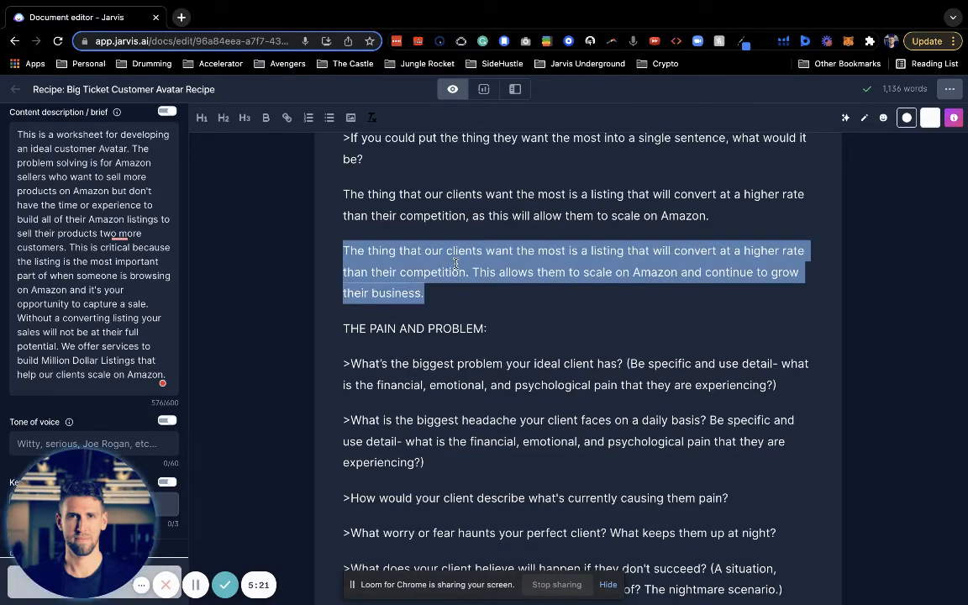
key(BackSpace)
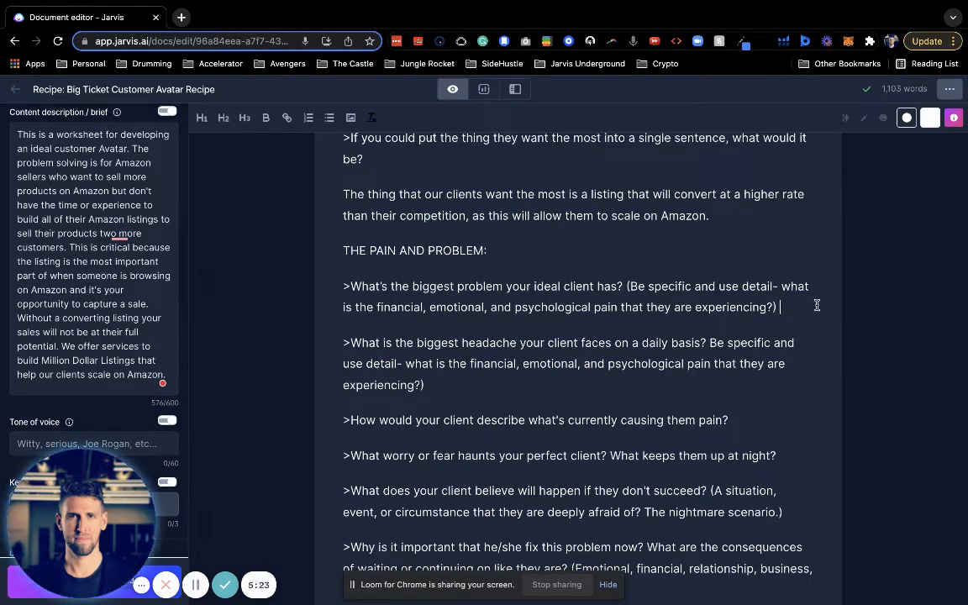
Generate an AI answer to the ideal client's biggest problem question and remove the blank line above it
triple_click(817, 305)
key(super+Return)
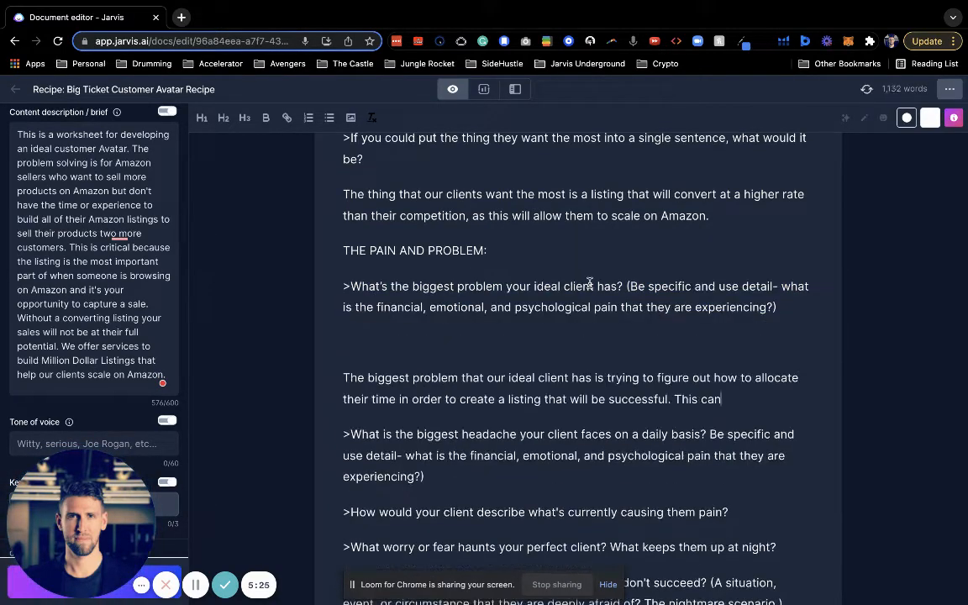
key(BackSpace)
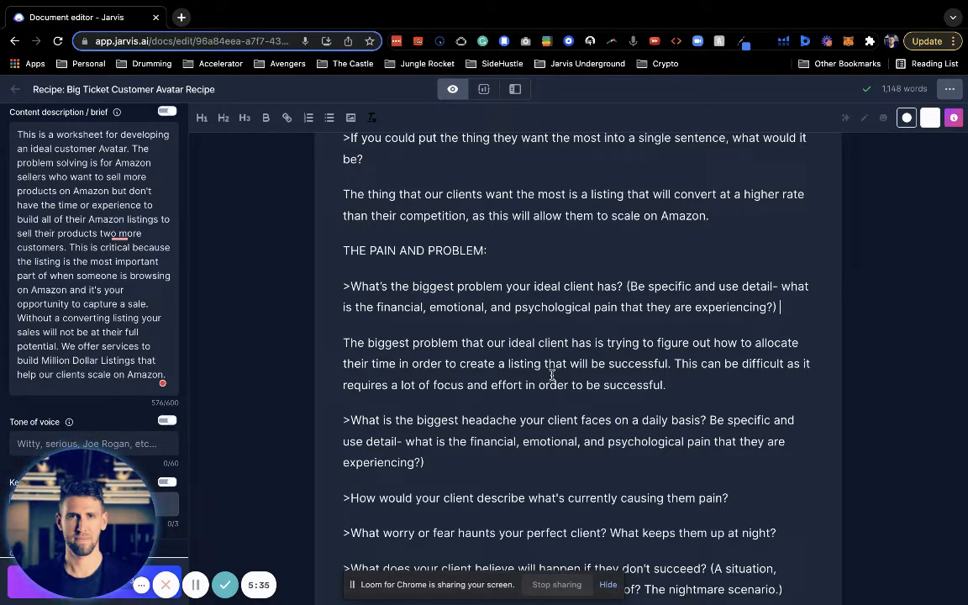
scroll(552, 376, down, 1)
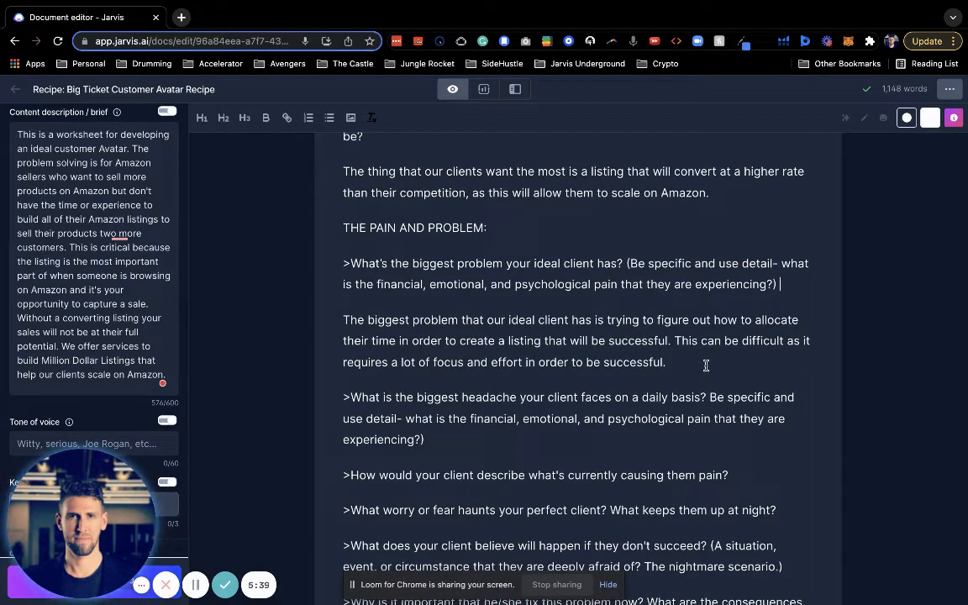
triple_click(629, 340)
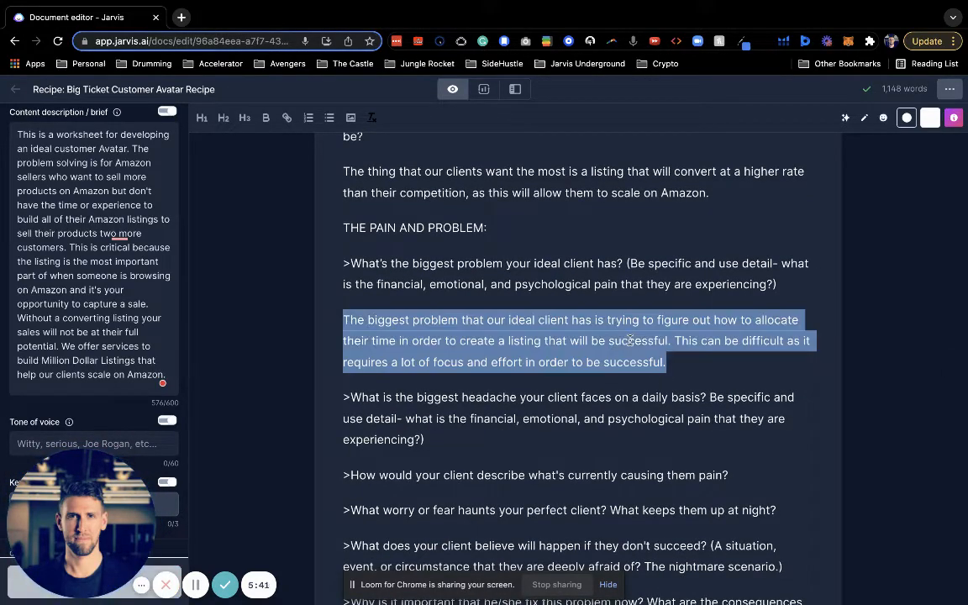
click(805, 265)
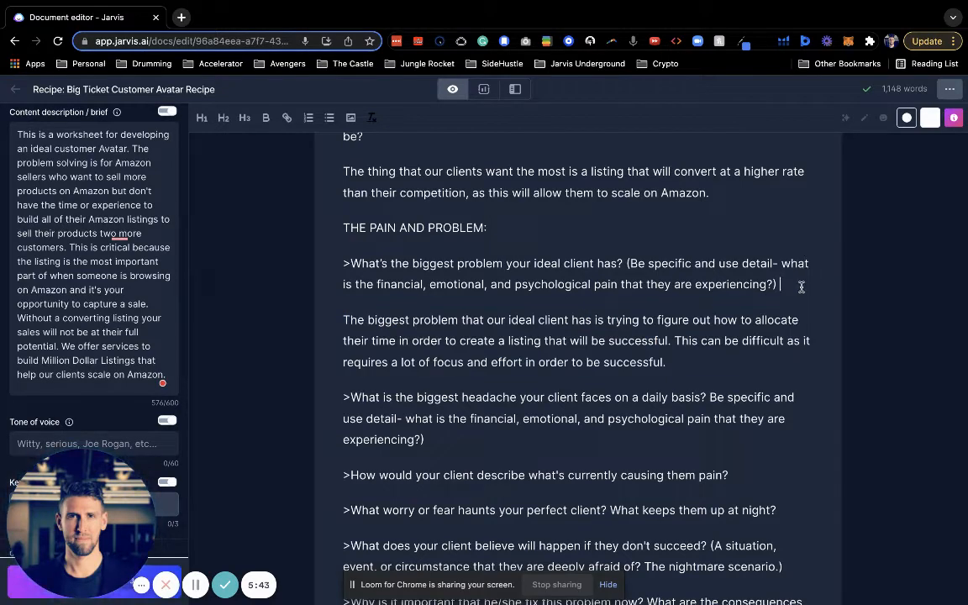
Generate another answer to the biggest problem question above the existing one, and remove the blank line before it
triple_click(801, 287)
key(super+Return)
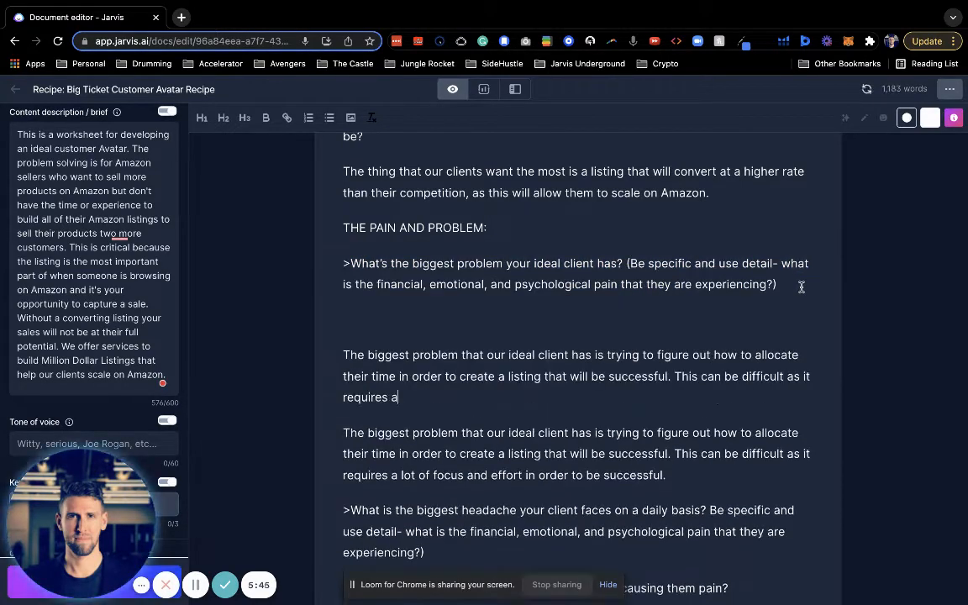
scroll(597, 344, down, 1)
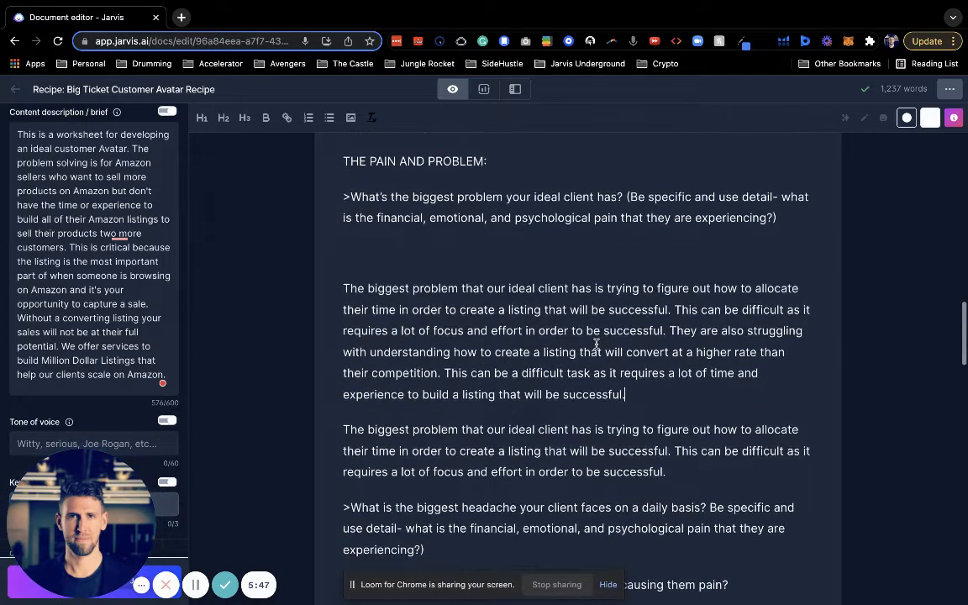
click(564, 252)
key(BackSpace)
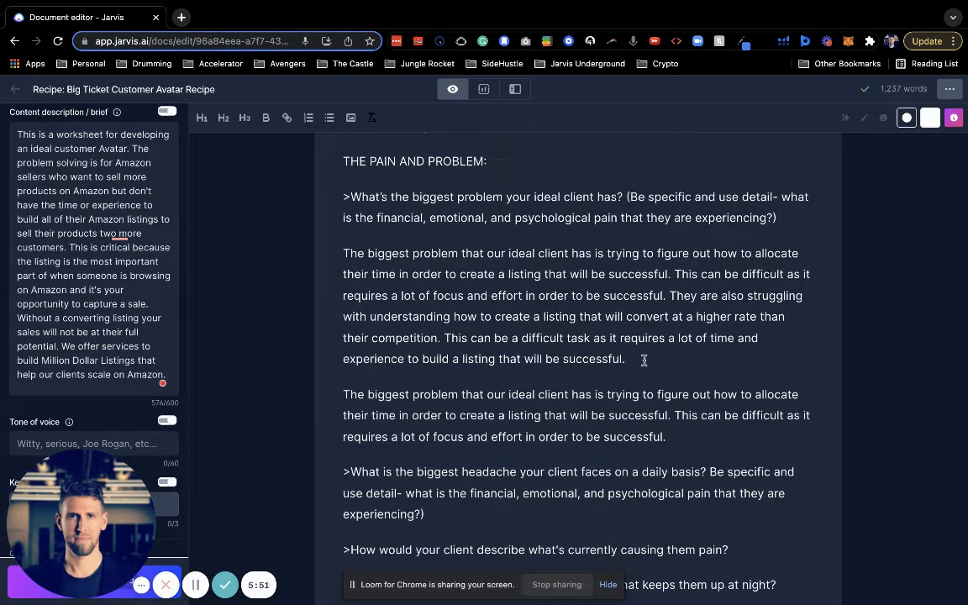
drag(341, 253, 639, 361)
Generate an AI answer to the question about the biggest headache the client faces on a daily basis
scroll(587, 326, down, 3)
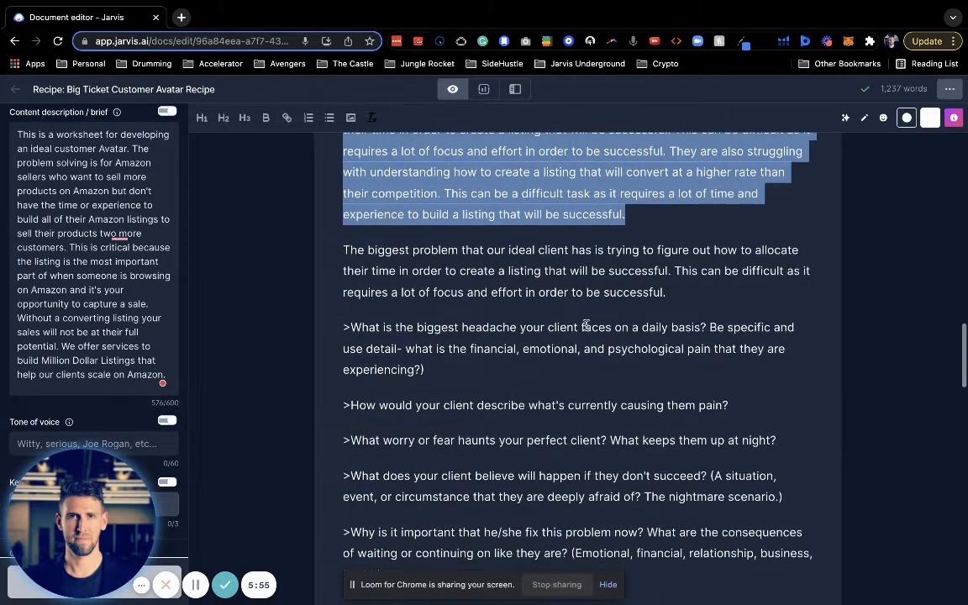
triple_click(480, 373)
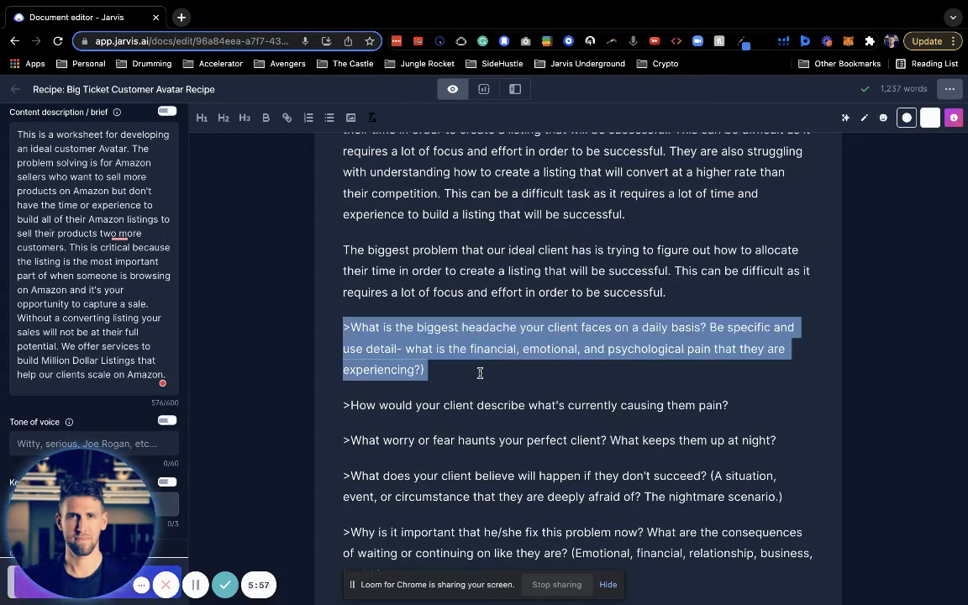
key(super+Return)
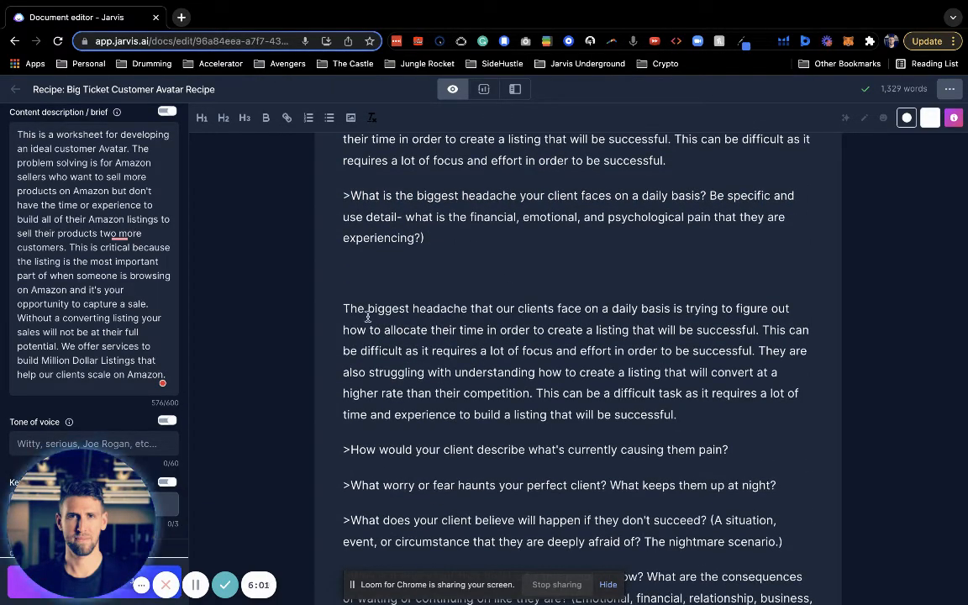
drag(339, 312, 664, 351)
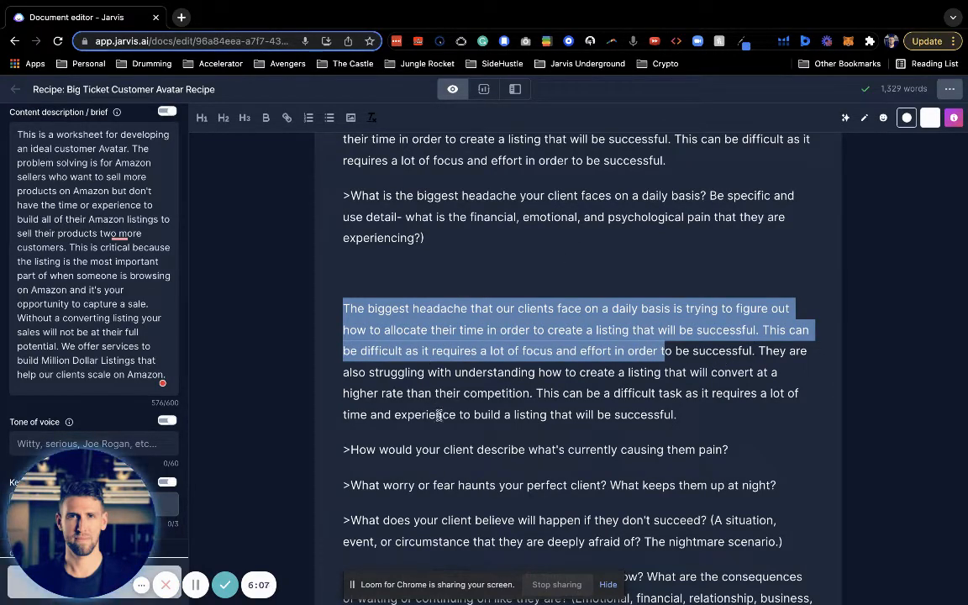
Generate an AI answer to the question about what is currently causing the client pain, and delete that answer
click(707, 447)
triple_click(761, 446)
scroll(767, 444, down, 3)
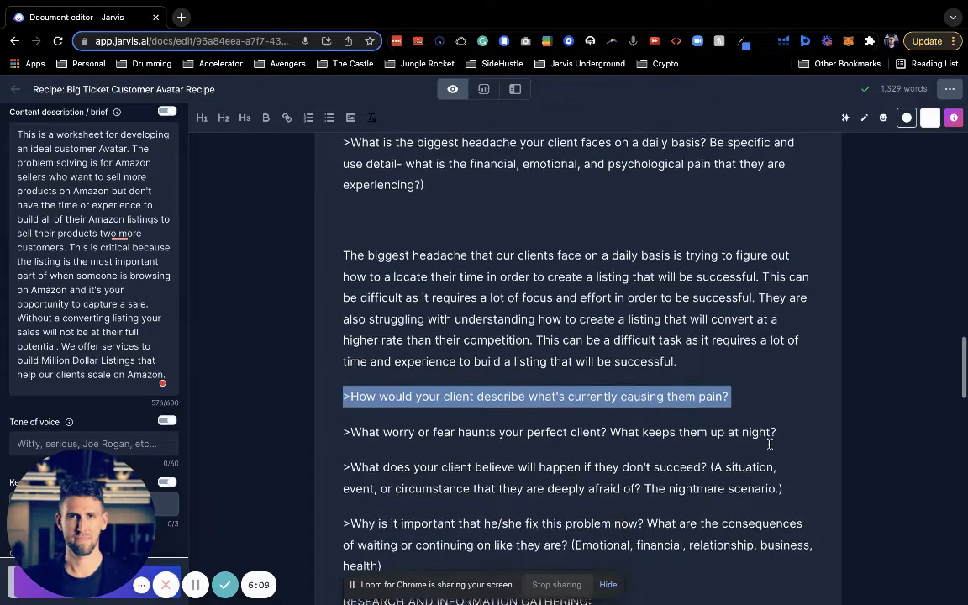
key(super+Return)
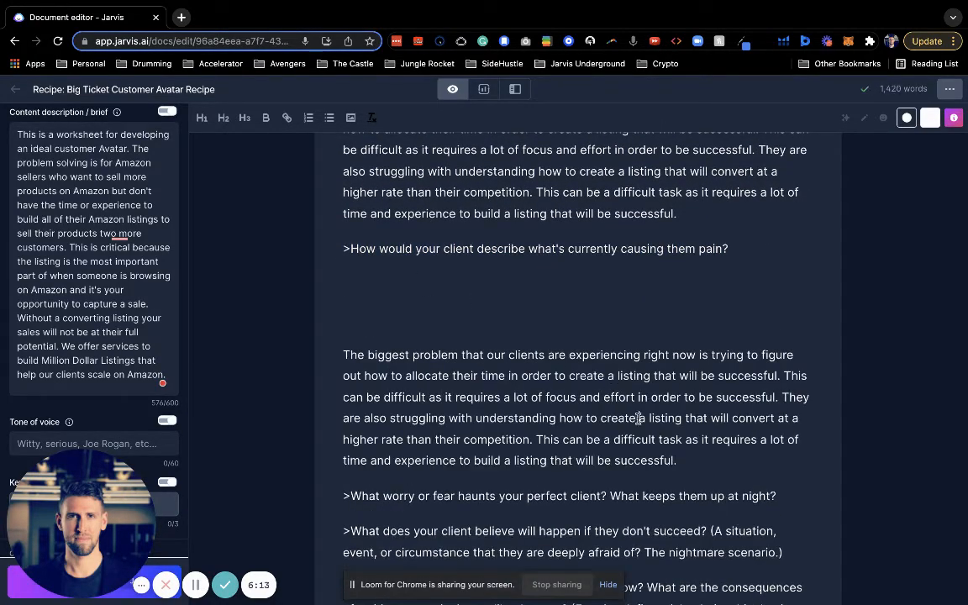
triple_click(639, 417)
key(BackSpace)
scroll(639, 418, up, 1)
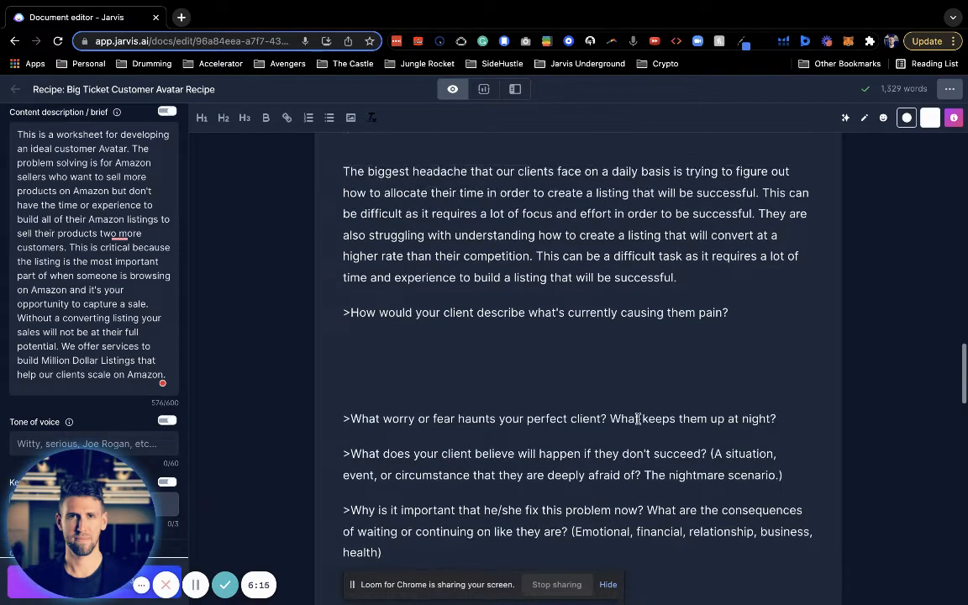
Insert a *** separator line above the question about what is causing the client pain, and generate a new answer to it
scroll(639, 418, up, 1)
click(738, 346)
key(Return)
text(**)
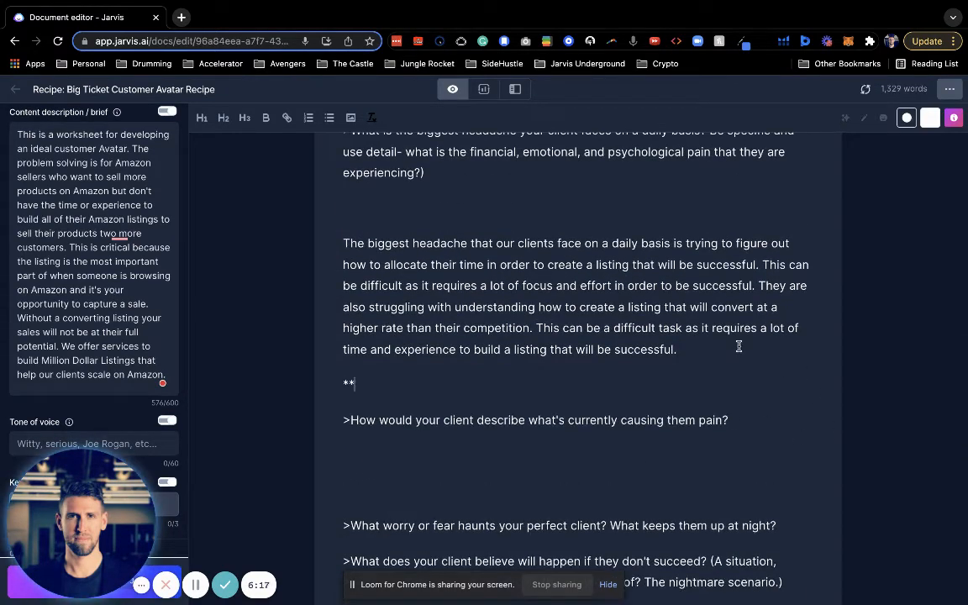
text(*)
key(super+Return)
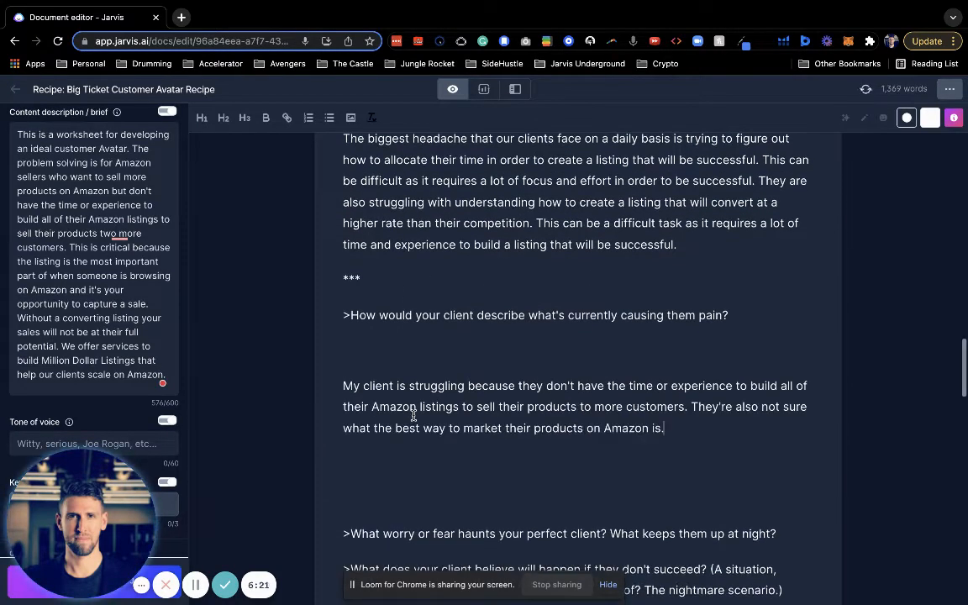
Remove the blank lines below and above the new answer about what is causing the client pain
triple_click(591, 389)
scroll(593, 395, down, 2)
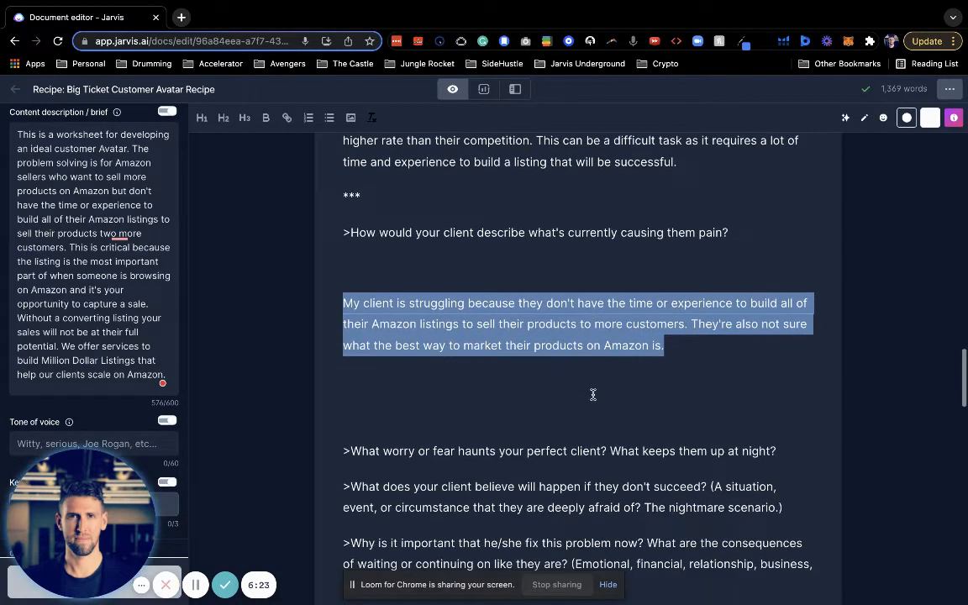
click(592, 394)
key(BackSpace)
key(BackSpace)
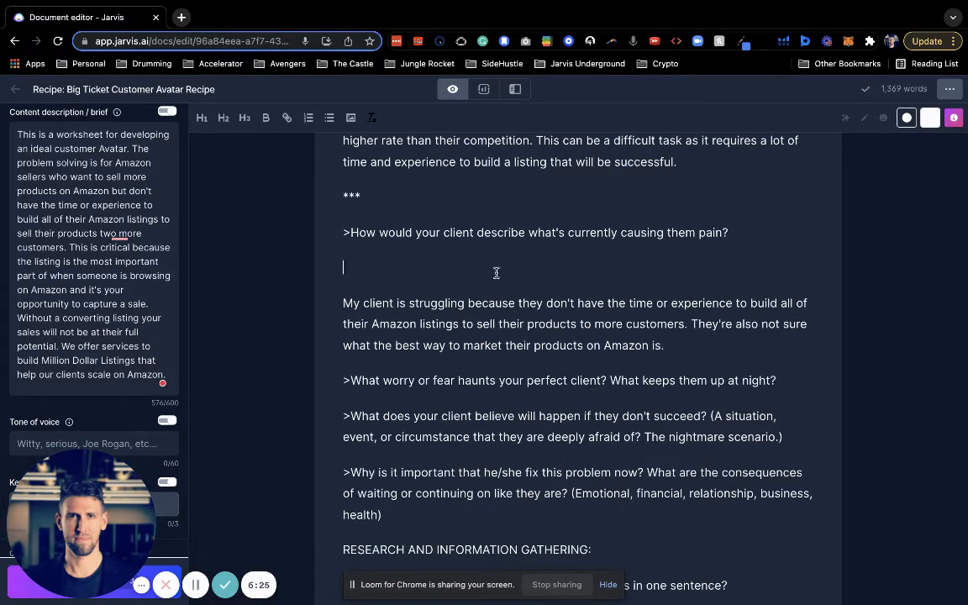
key(BackSpace)
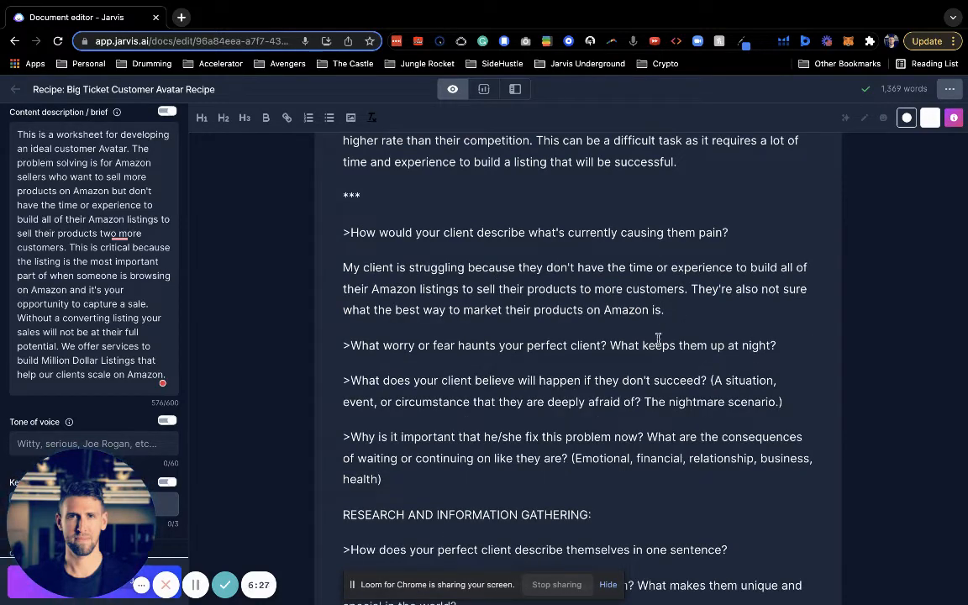
Generate an AI answer to the question about what worry or fear haunts the perfect client, and remove the blank line above it
scroll(658, 339, down, 1)
triple_click(813, 301)
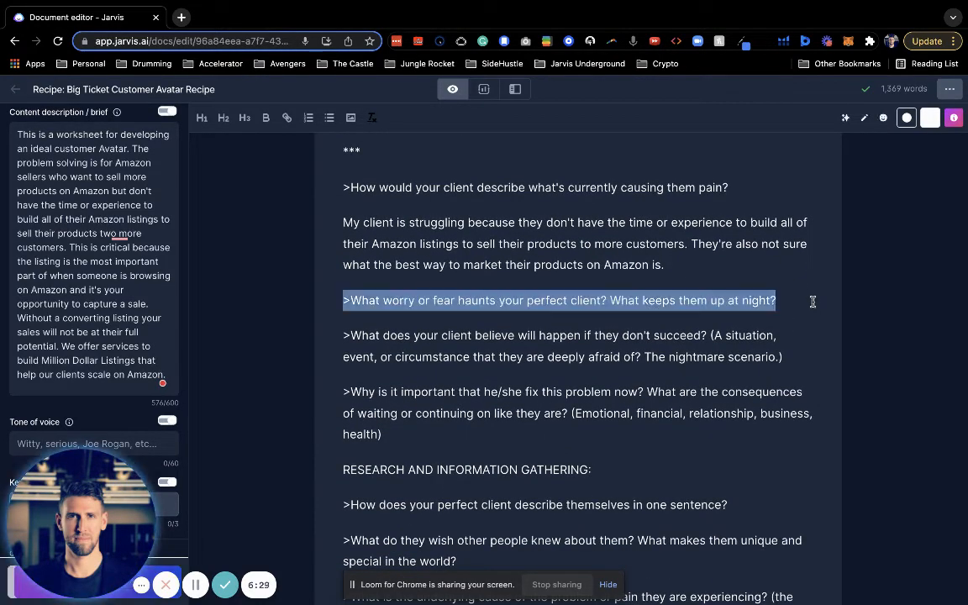
key(super+Return)
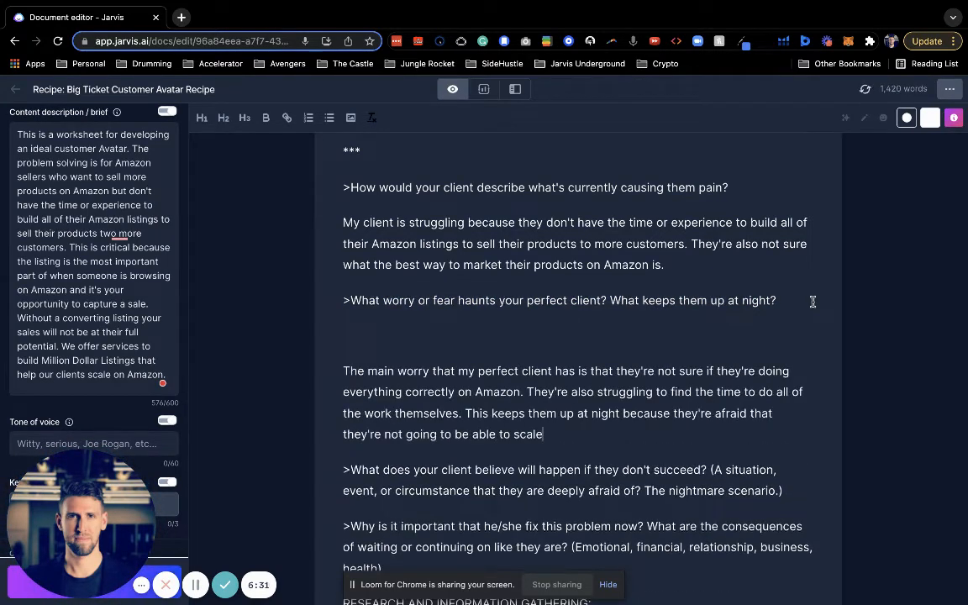
scroll(655, 404, down, 2)
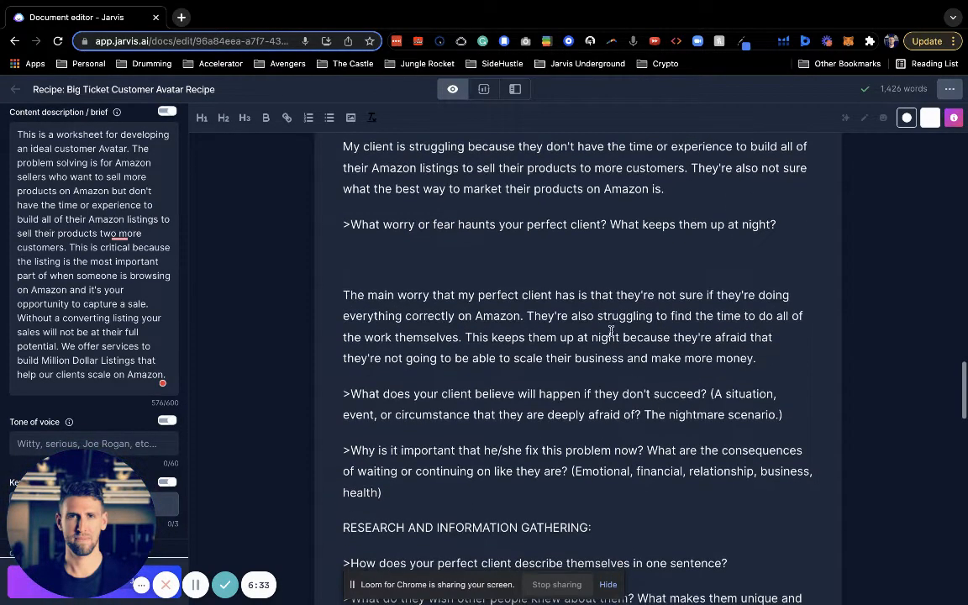
key(BackSpace)
triple_click(505, 278)
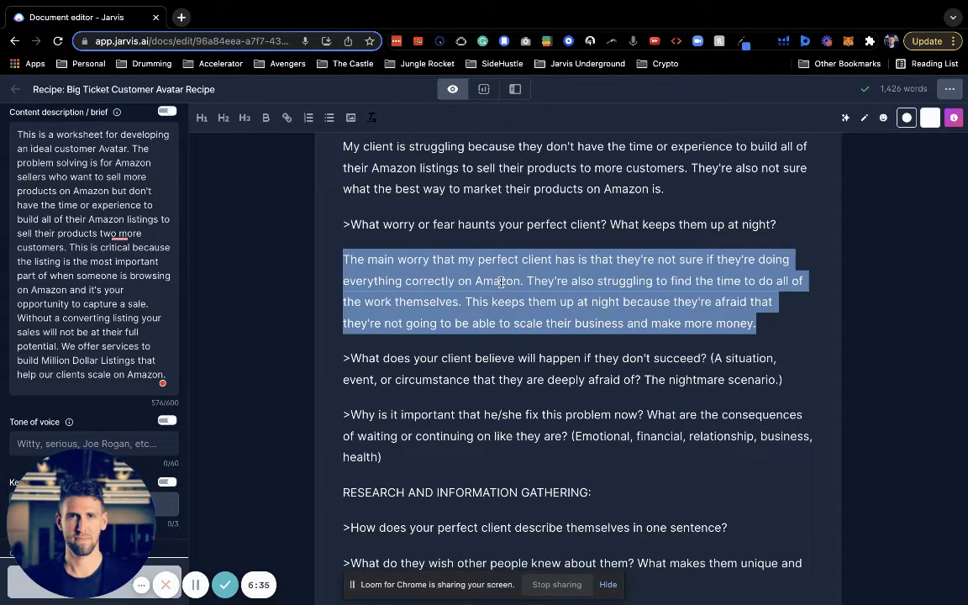
Generate an AI answer to the question about what the client believes will happen without success, and remove the blank line above it
triple_click(816, 385)
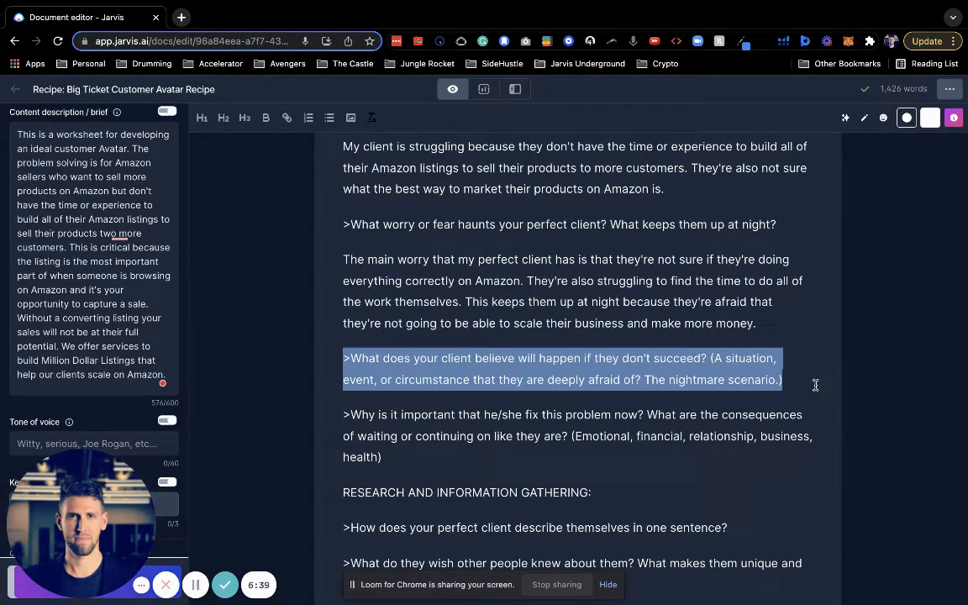
key(ctrl+Return)
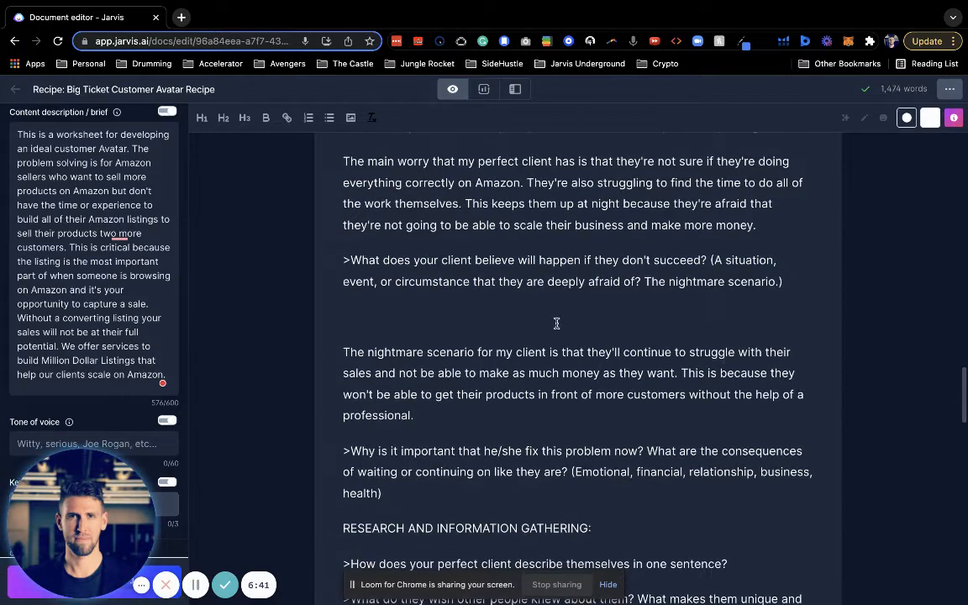
click(556, 316)
key(BackSpace)
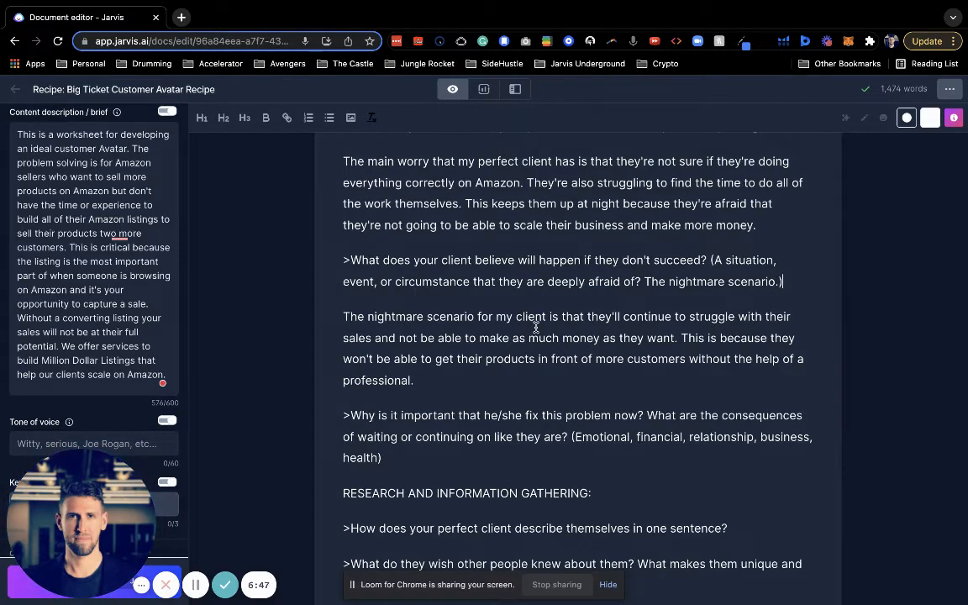
scroll(535, 327, down, 1)
triple_click(499, 293)
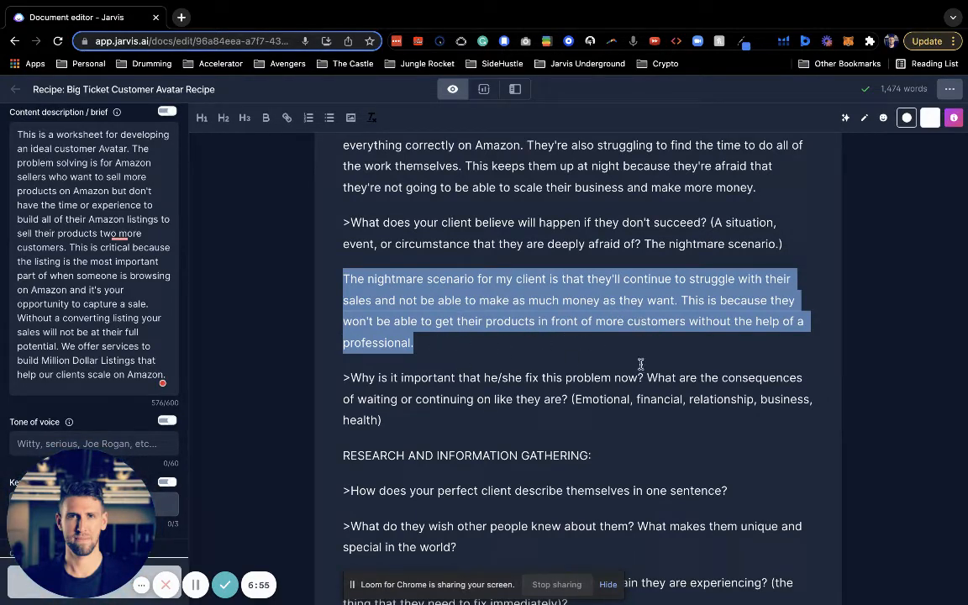
Generate an AI answer to the question about why the client must fix this problem now, and remove a blank line above it
click(492, 351)
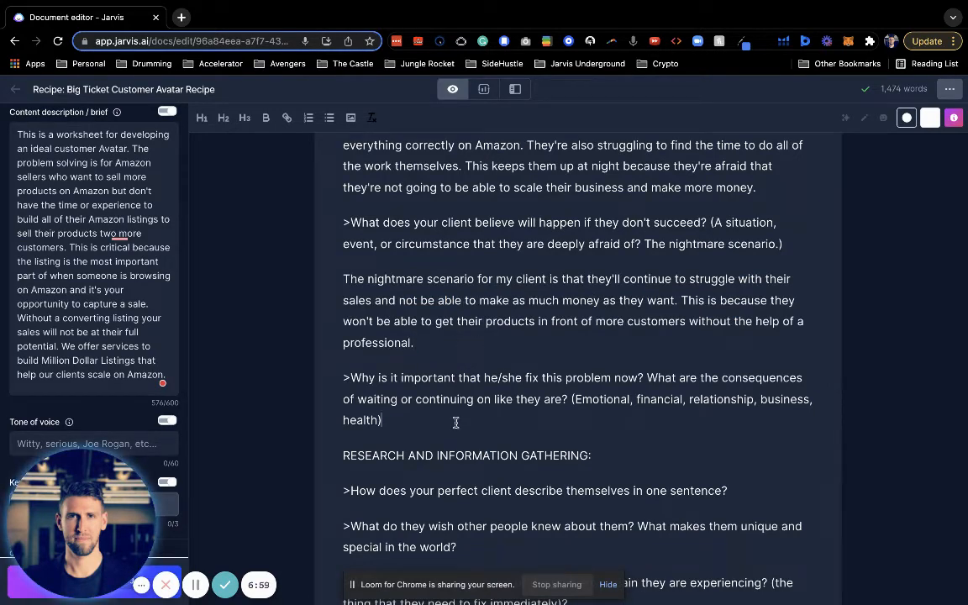
key(super+Return)
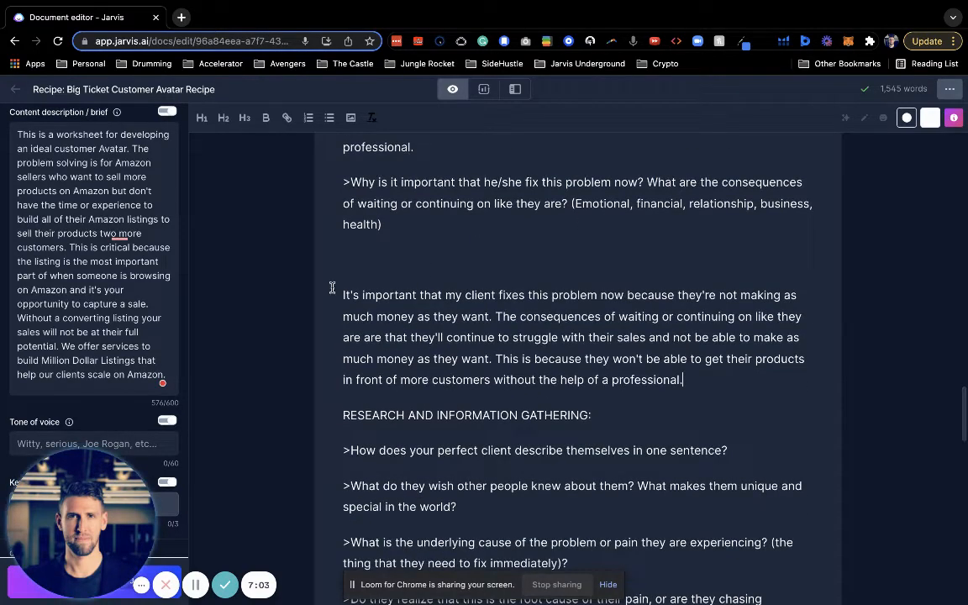
click(367, 260)
key(BackSpace)
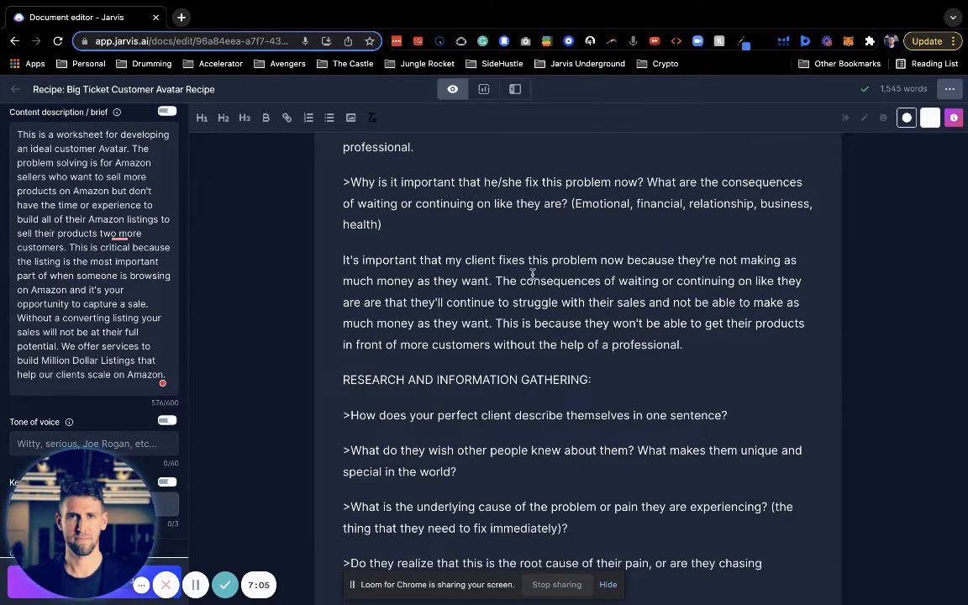
Generate an AI answer to the question about how the perfect client describes themselves in one sentence
scroll(612, 339, down, 2)
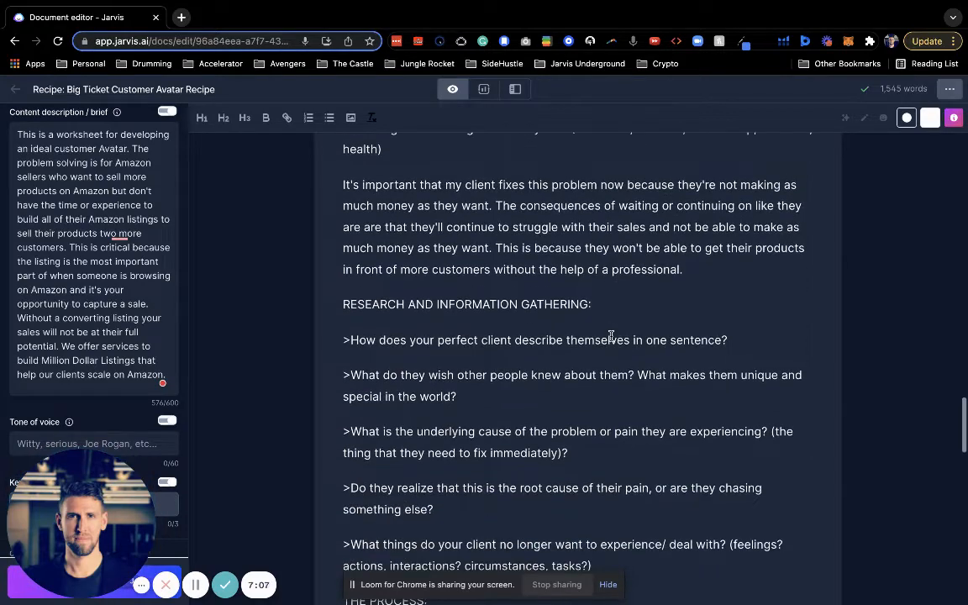
scroll(495, 314, down, 1)
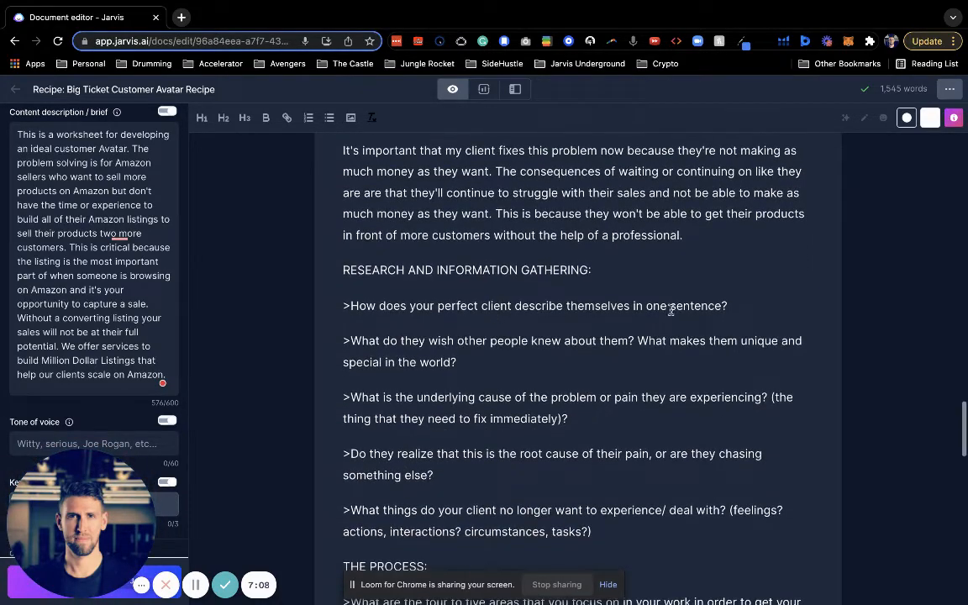
triple_click(755, 299)
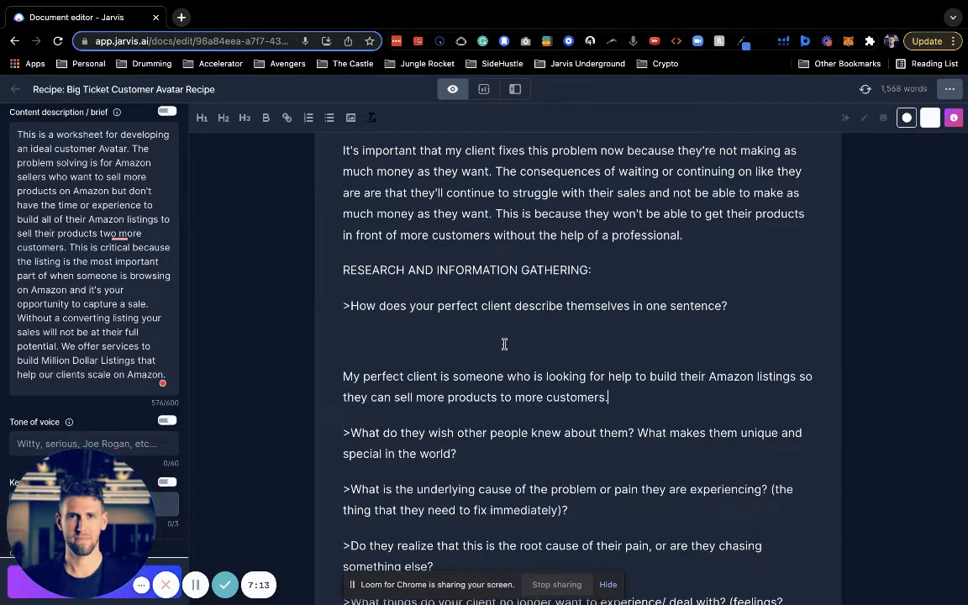
Generate a second, alternative answer to the question about the client's one-sentence self-description
scroll(653, 390, down, 1)
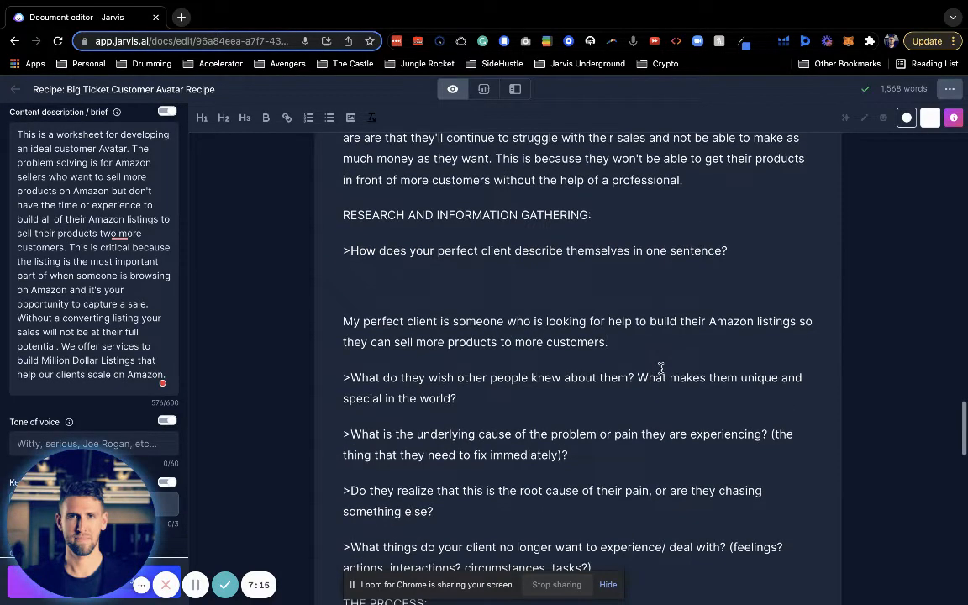
click(801, 250)
triple_click(800, 250)
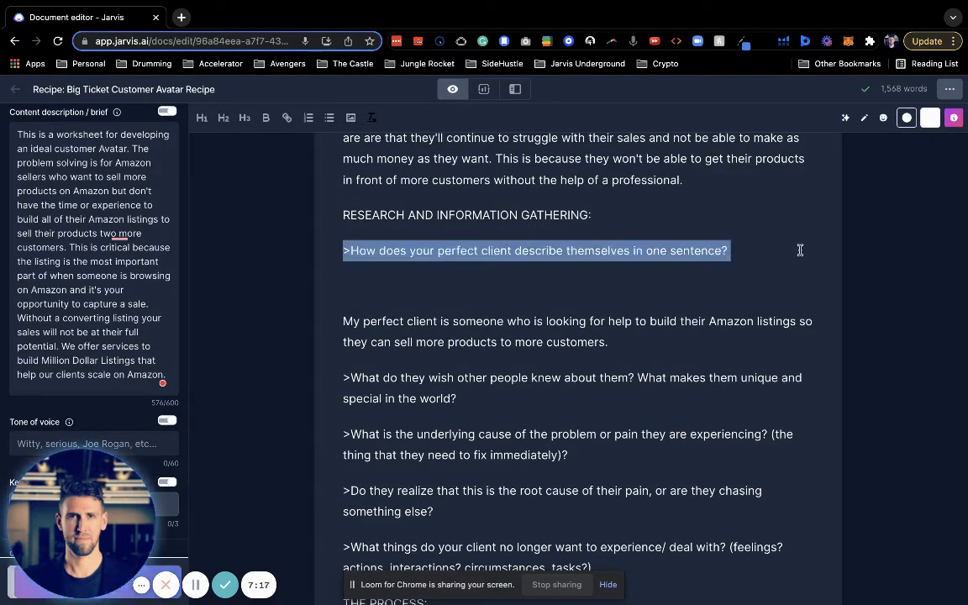
key(super+Return)
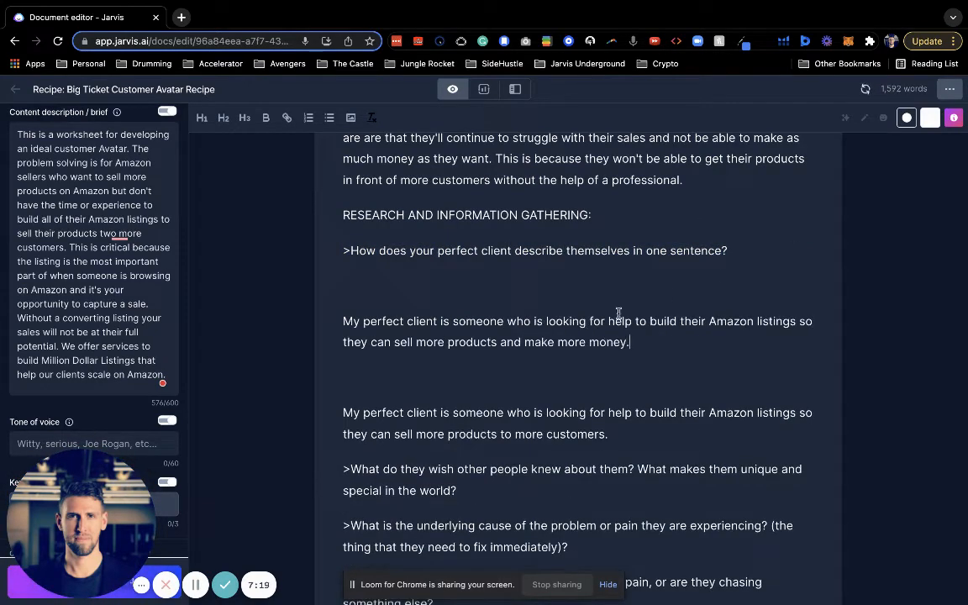
Generate an AI answer to the question about what clients wish other people knew about them, and move it into its own paragraph
scroll(614, 319, down, 3)
triple_click(569, 335)
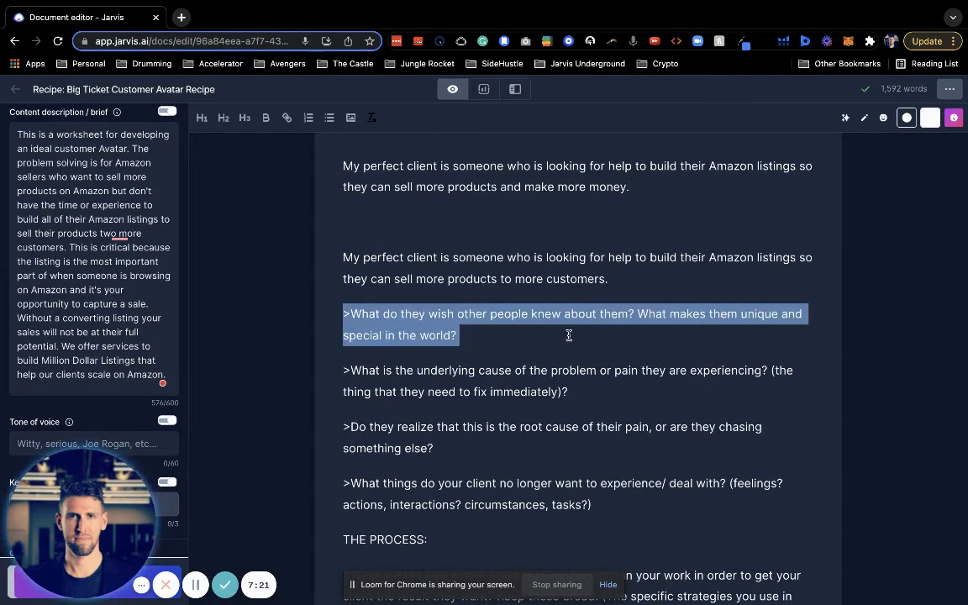
key(super+Return)
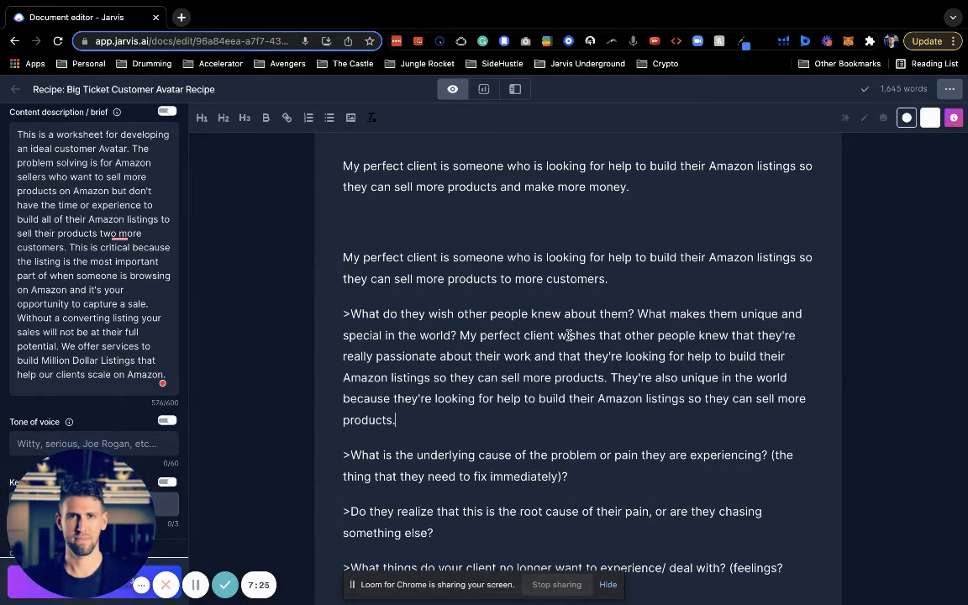
click(459, 336)
key(Return)
scroll(459, 335, down, 2)
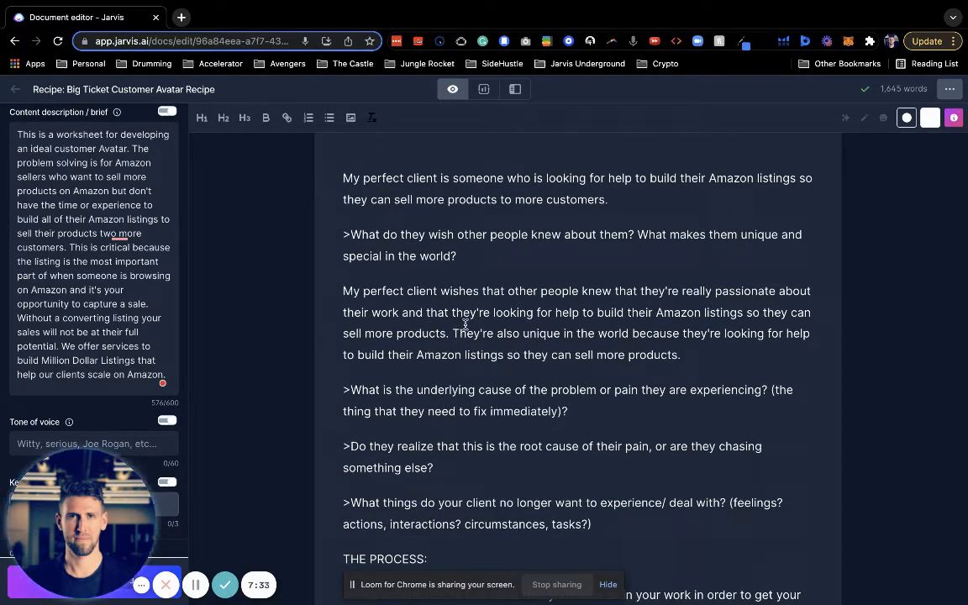
triple_click(683, 327)
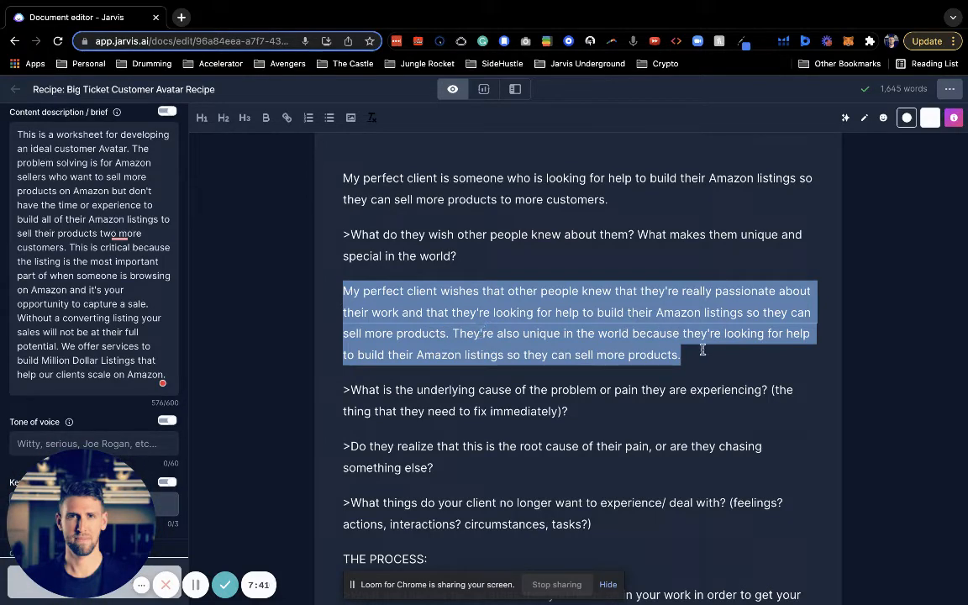
Generate an AI answer to the question about the underlying cause of the client's problem or pain
scroll(614, 353, down, 2)
triple_click(606, 331)
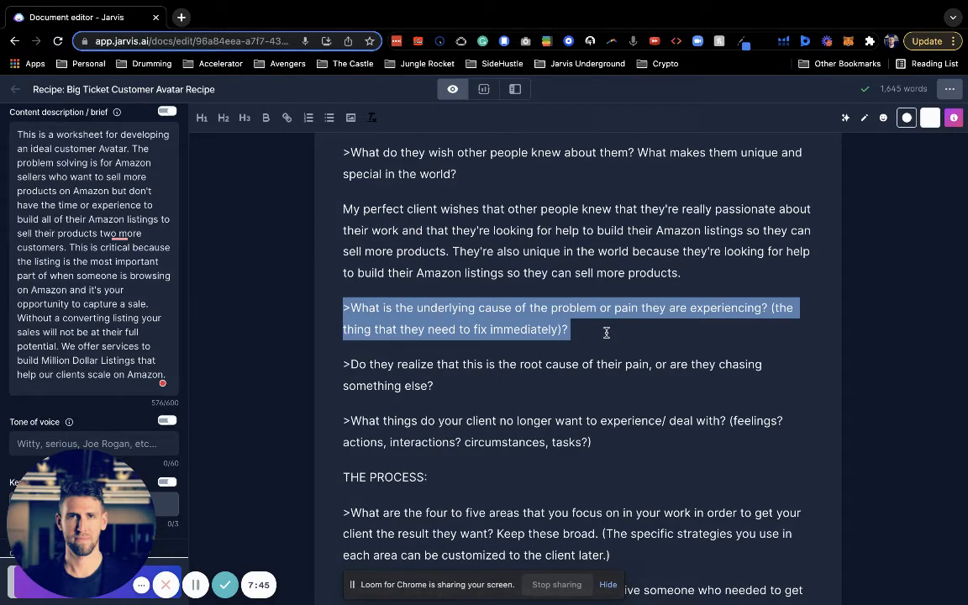
key(super+j)
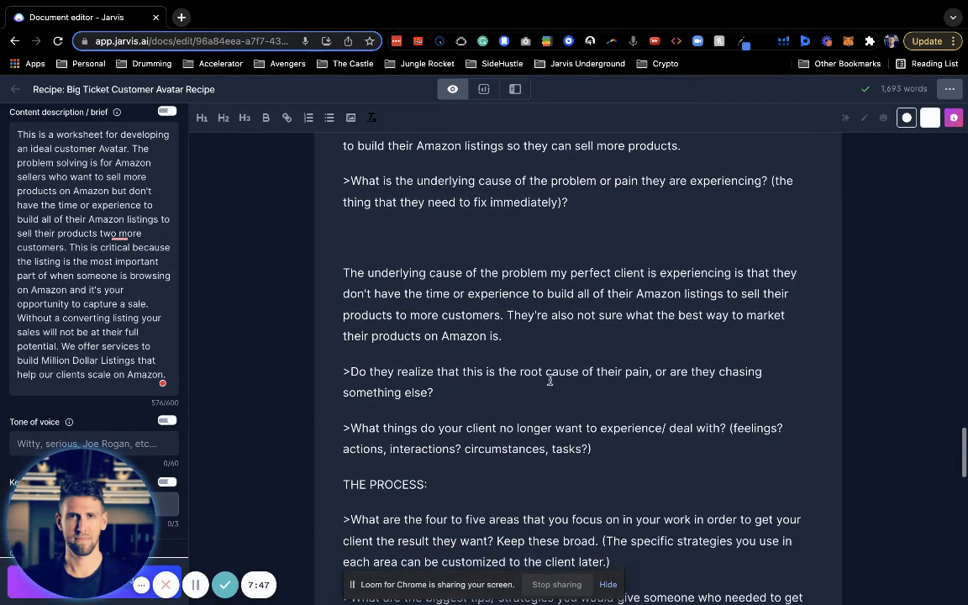
Generate an AI answer to the question about whether clients realize the root cause of their pain, and remove the blank lines above it
triple_click(503, 401)
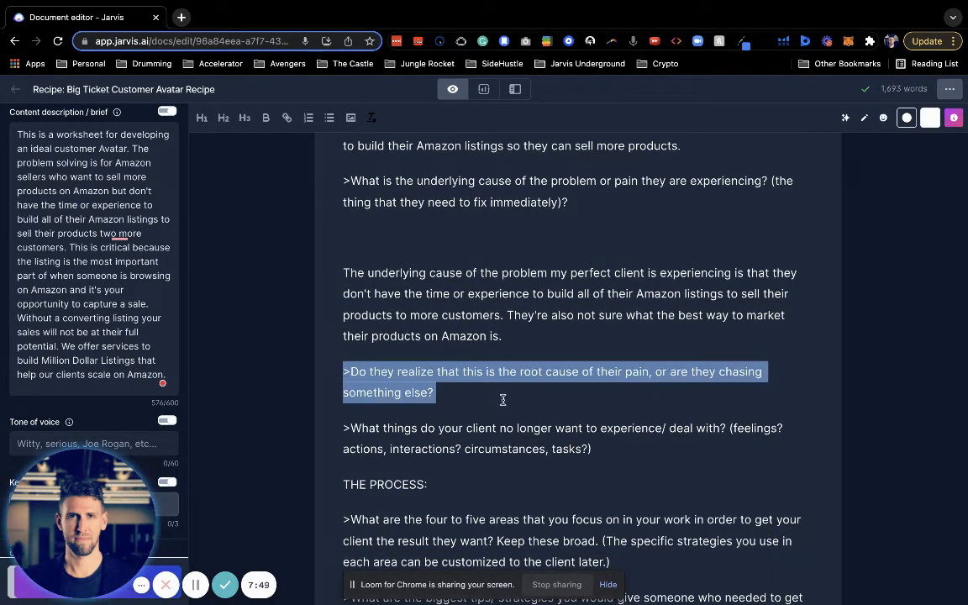
key(super+j)
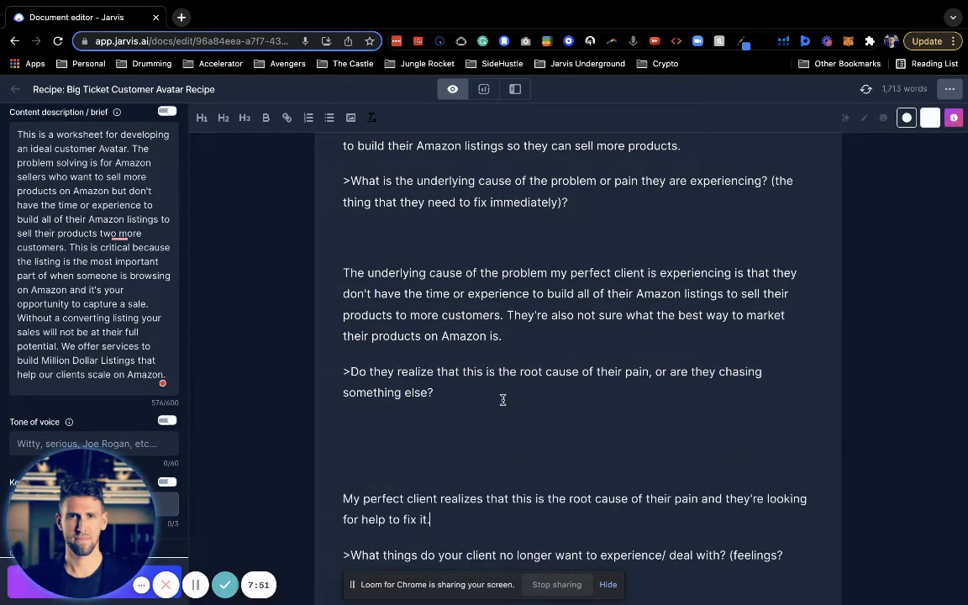
scroll(503, 400, down, 3)
key(BackSpace)
key(BackSpace)
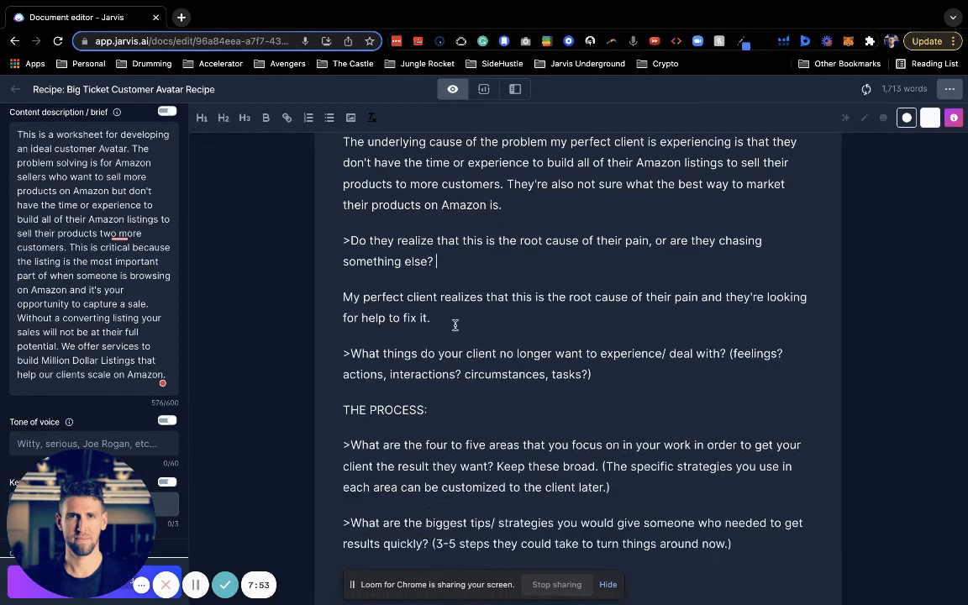
Generate an AI answer to the question about what the client no longer wants to experience, and remove the blank line above it
triple_click(618, 375)
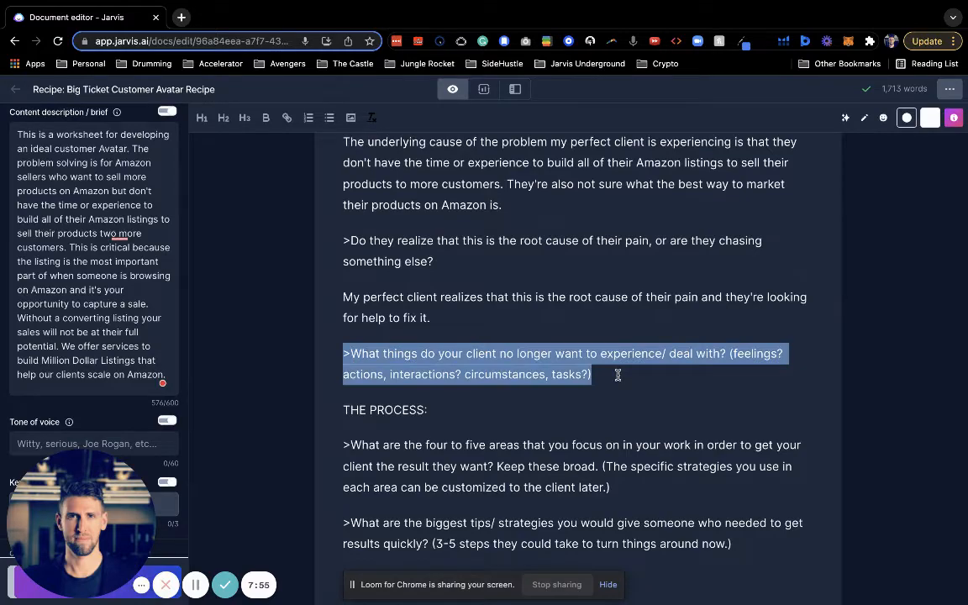
scroll(618, 375, down, 2)
key(super+Return)
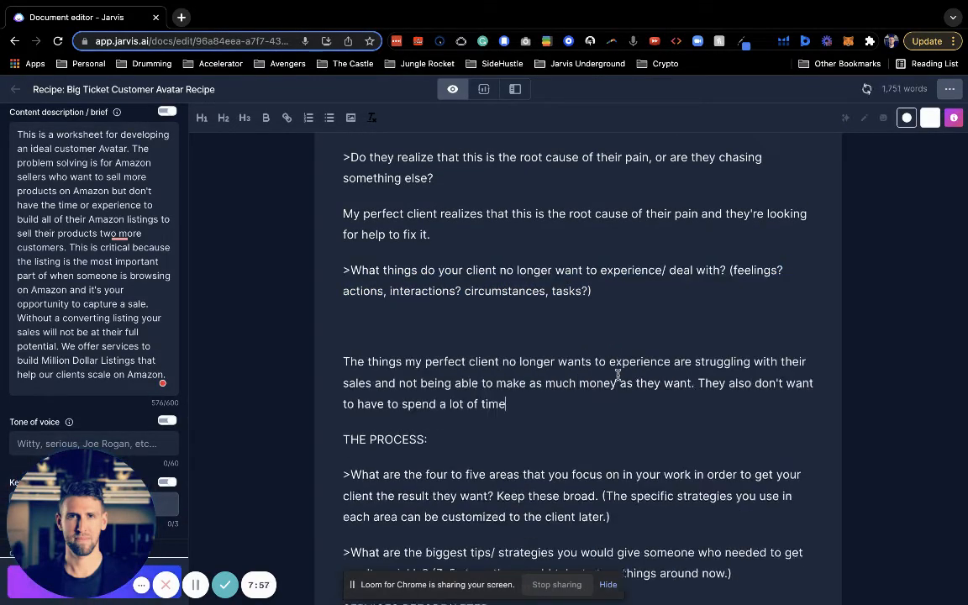
scroll(617, 375, down, 3)
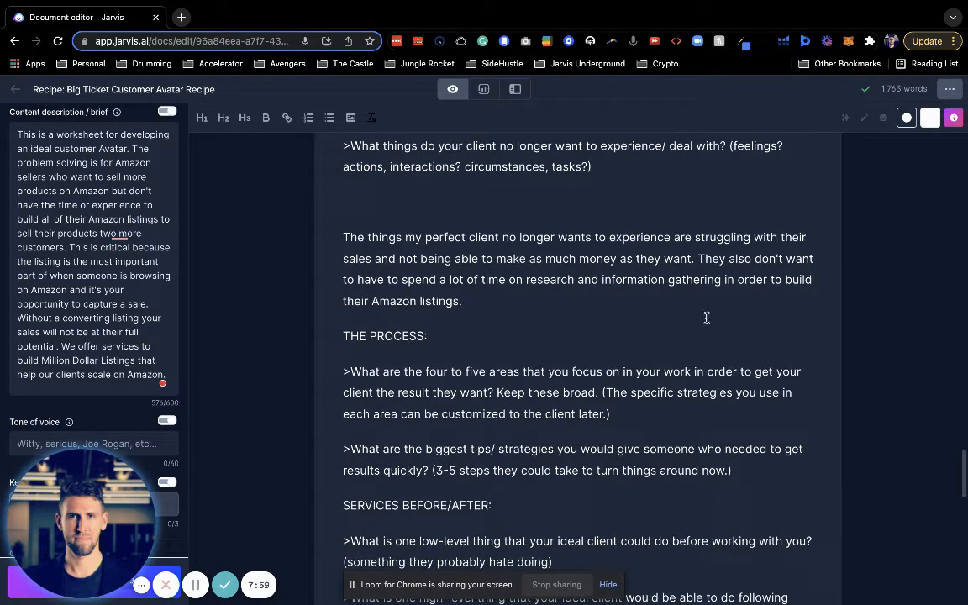
triple_click(658, 259)
click(475, 203)
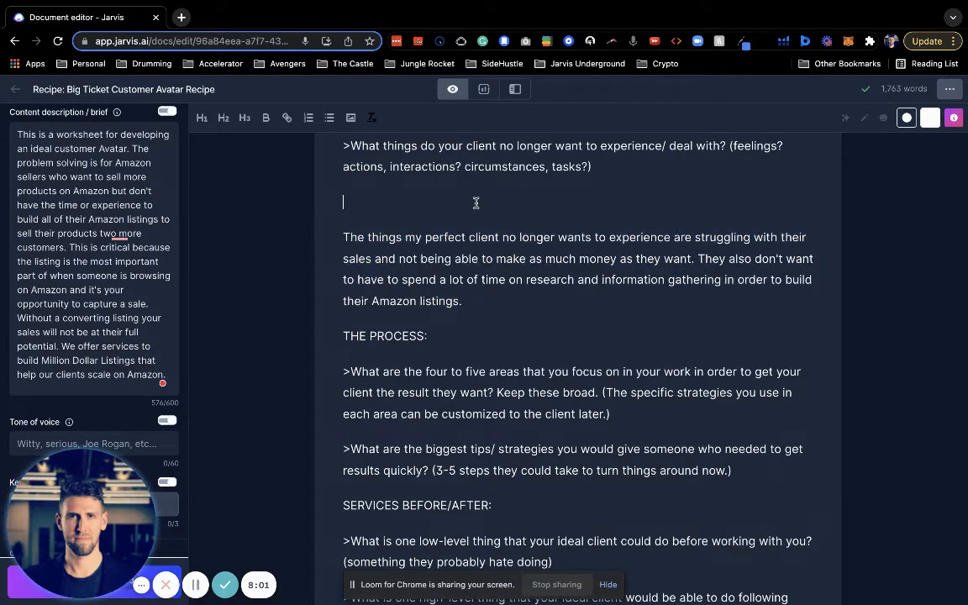
key(Delete)
triple_click(389, 224)
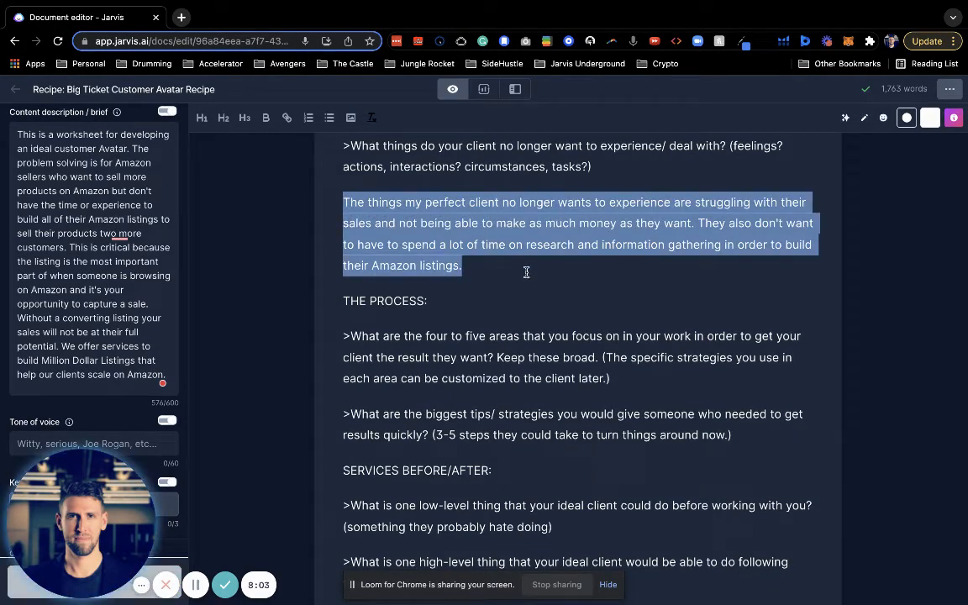
scroll(530, 277, up, 2)
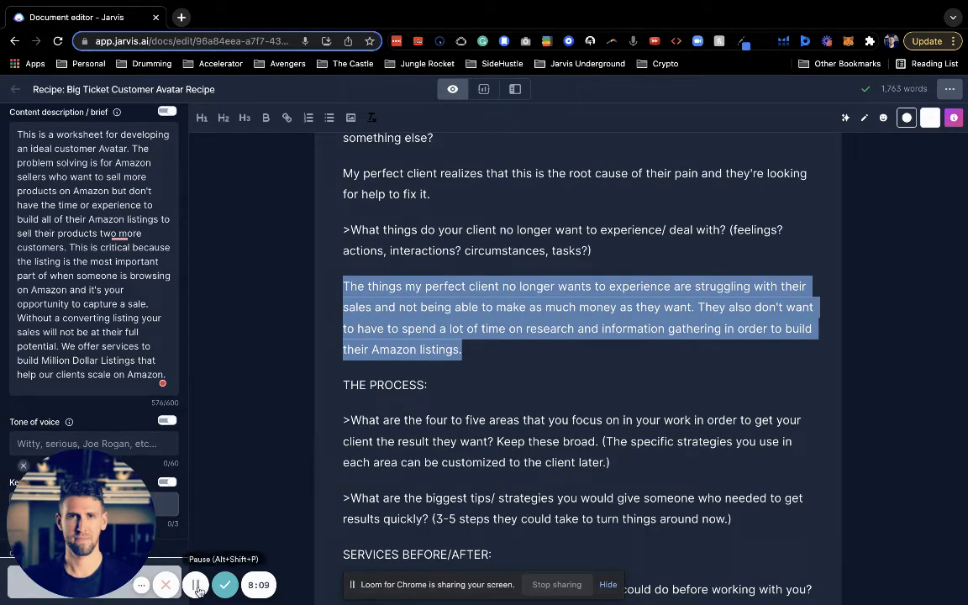
Try to generate an AI answer to the full question about the four to five areas of focus under THE PROCESS
scroll(497, 336, down, 1)
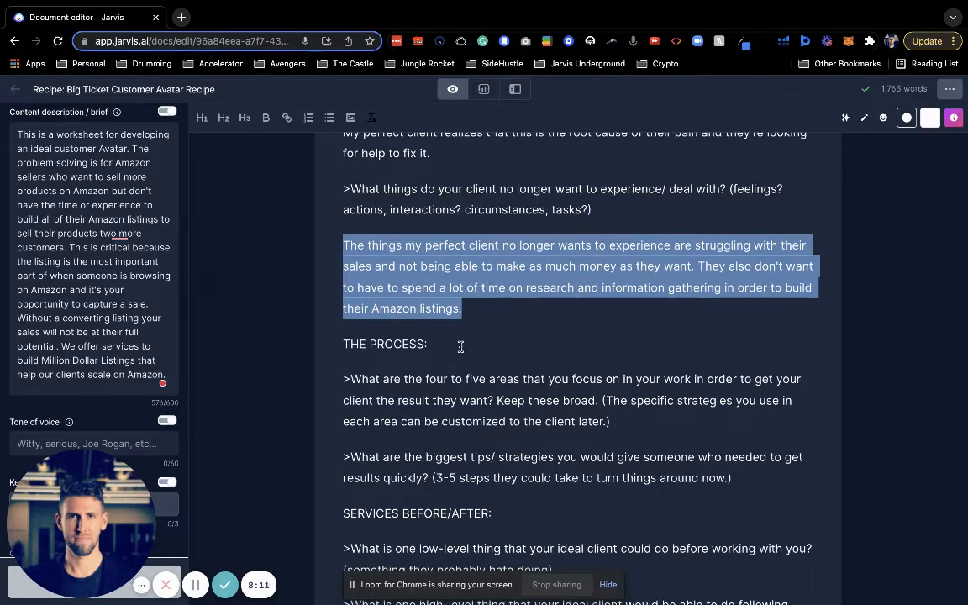
triple_click(681, 416)
key(ctrl+Return)
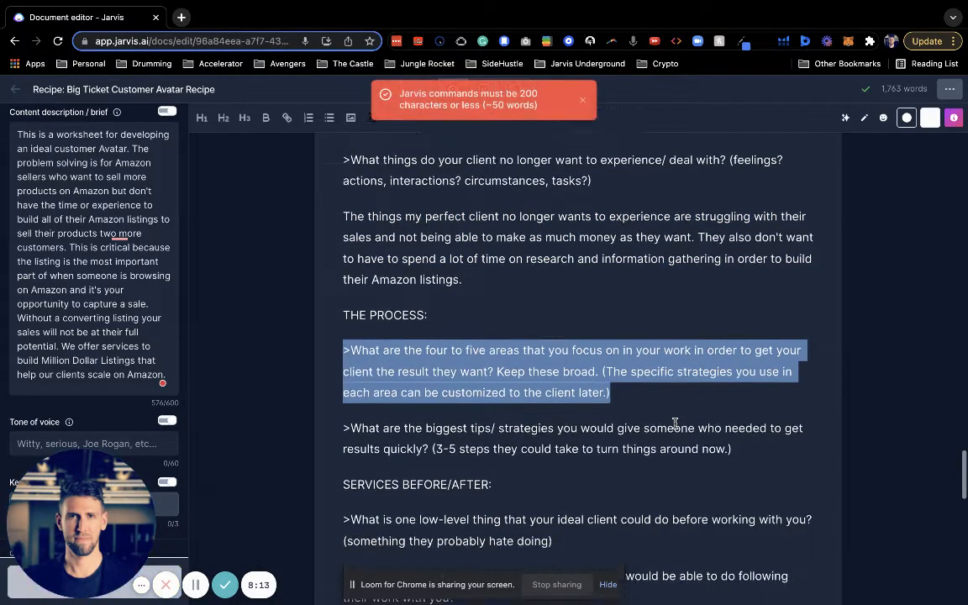
Shorten the question about the four to five focus areas by deleting its parenthetical note on customizing specific strategies
scroll(675, 425, down, 1)
click(645, 366)
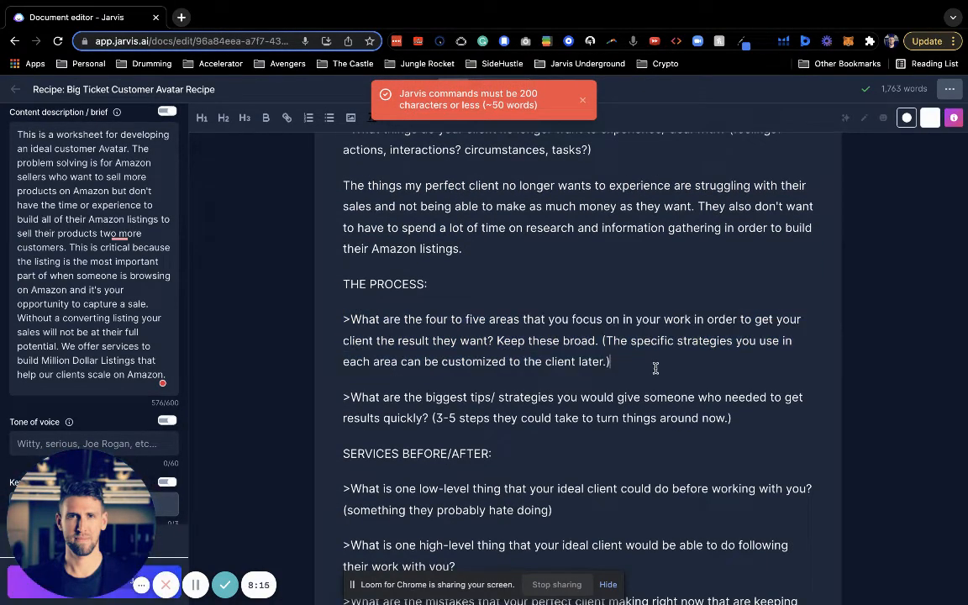
drag(644, 366, 602, 341)
key(BackSpace)
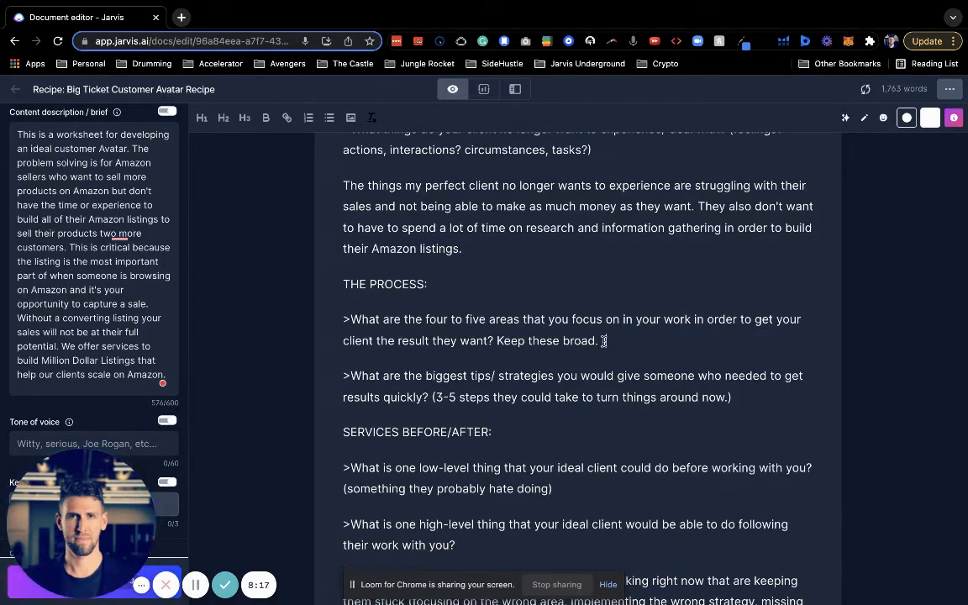
Generate an AI answer to the shortened question about the four to five focus areas, and remove the blank line above it
triple_click(604, 341)
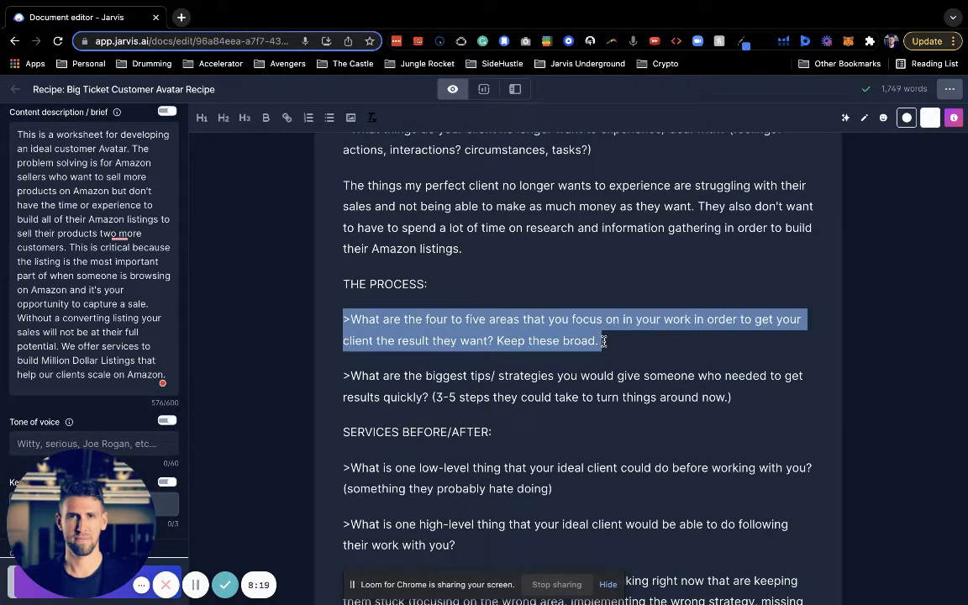
key(super+Return)
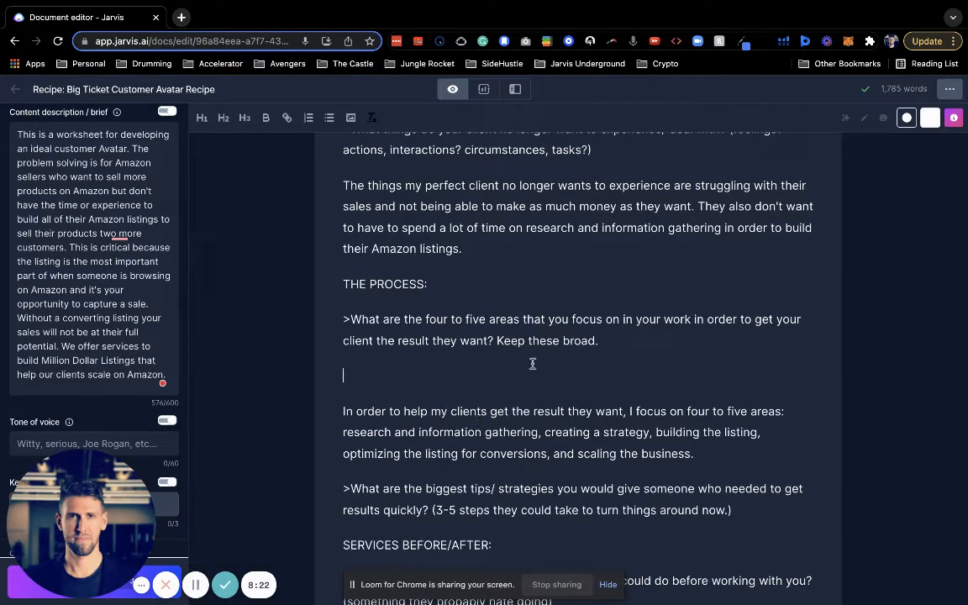
key(BackSpace)
scroll(691, 378, down, 2)
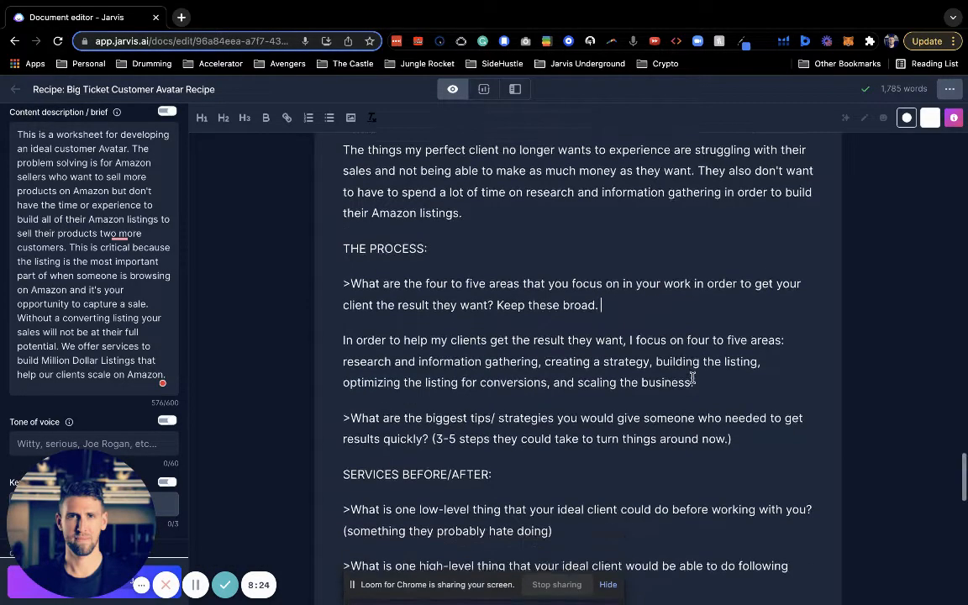
Extend the end of the focus-areas answer so it reads "scaling the business with ads on Amazon."
triple_click(691, 355)
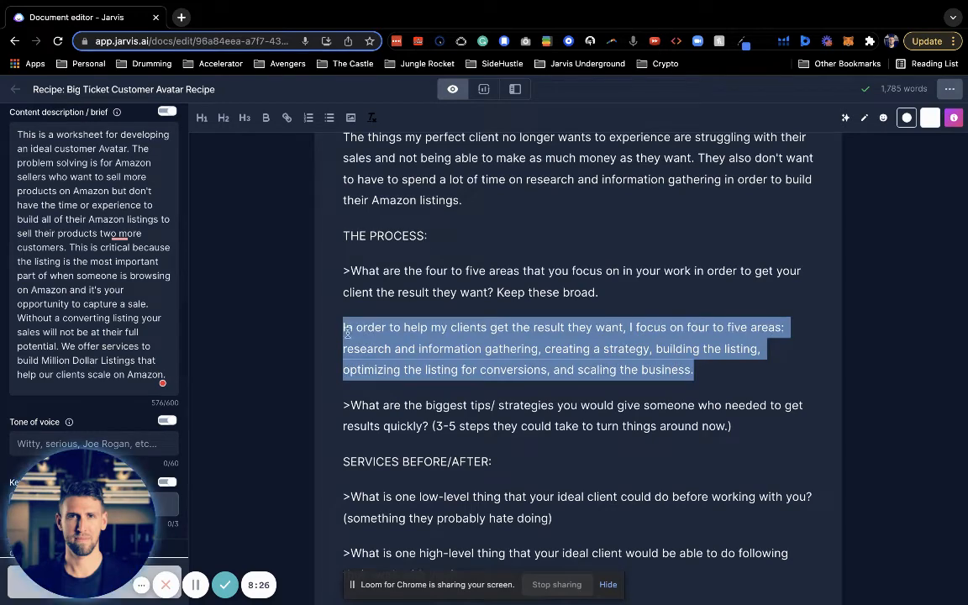
drag(344, 328, 714, 374)
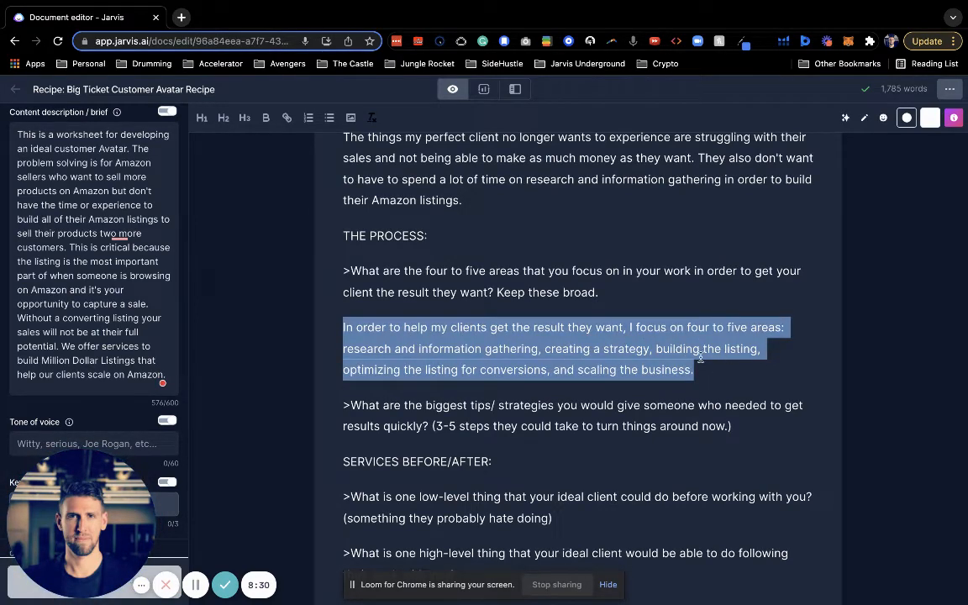
scroll(592, 349, down, 1)
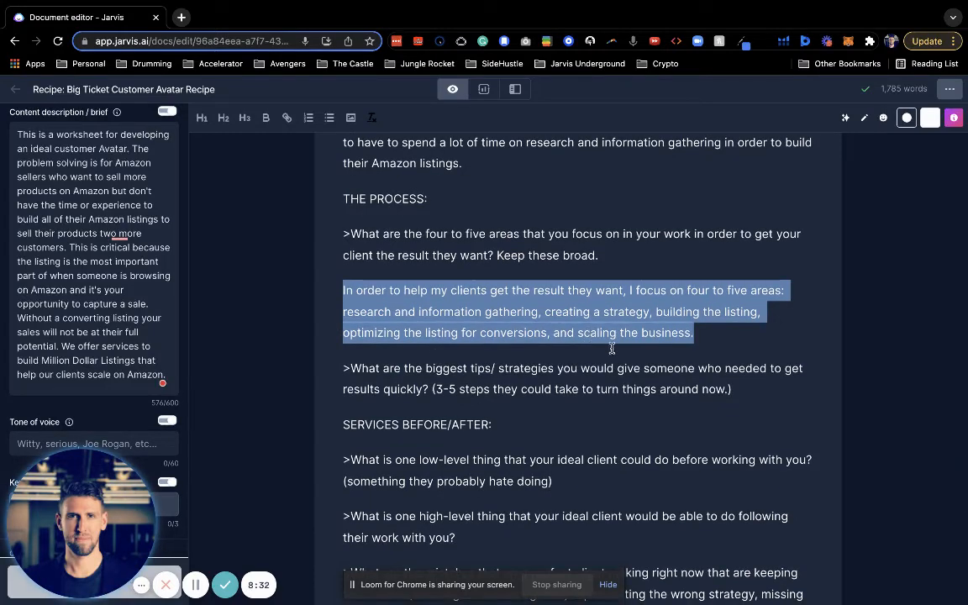
click(710, 337)
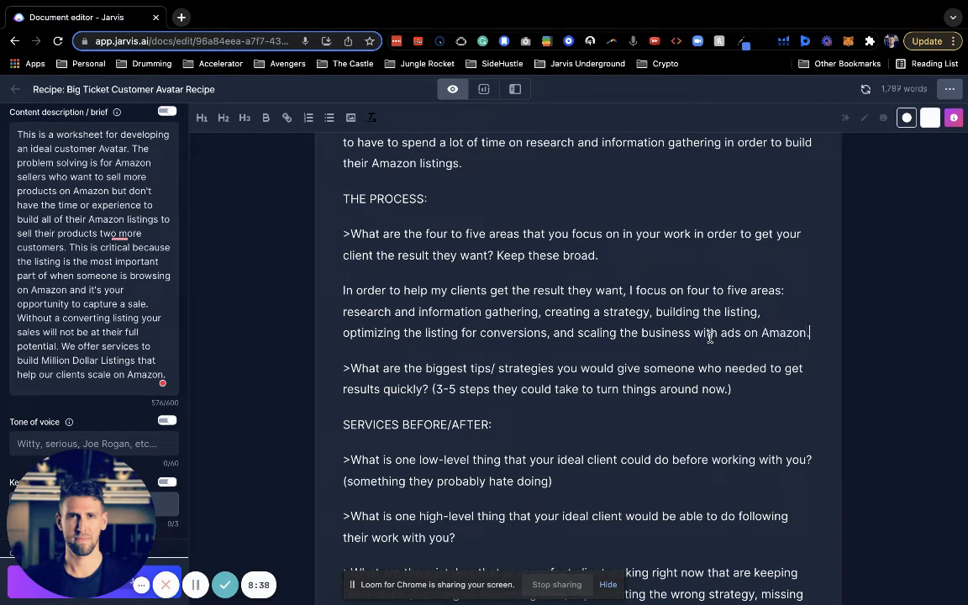
Generate an AI answer to the question about the biggest tips and strategies for quick results, and remove the blank line above it
click(768, 385)
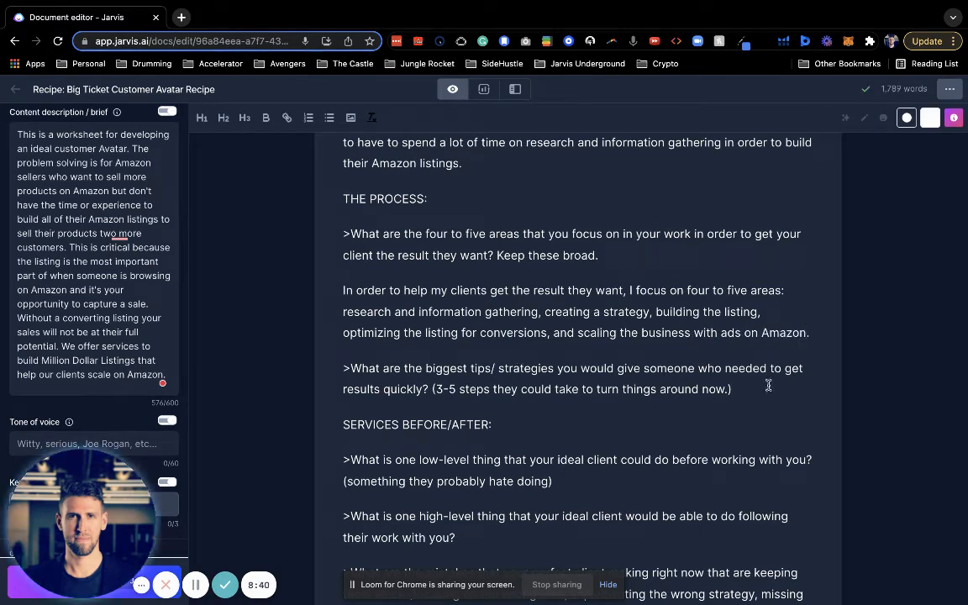
triple_click(768, 385)
key(super+Return)
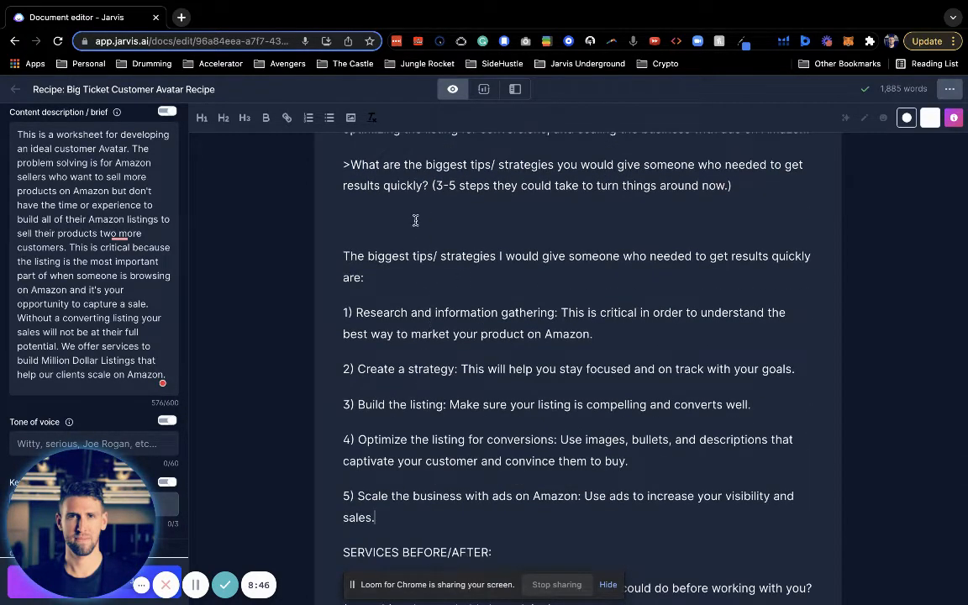
key(BackSpace)
scroll(416, 231, up, 3)
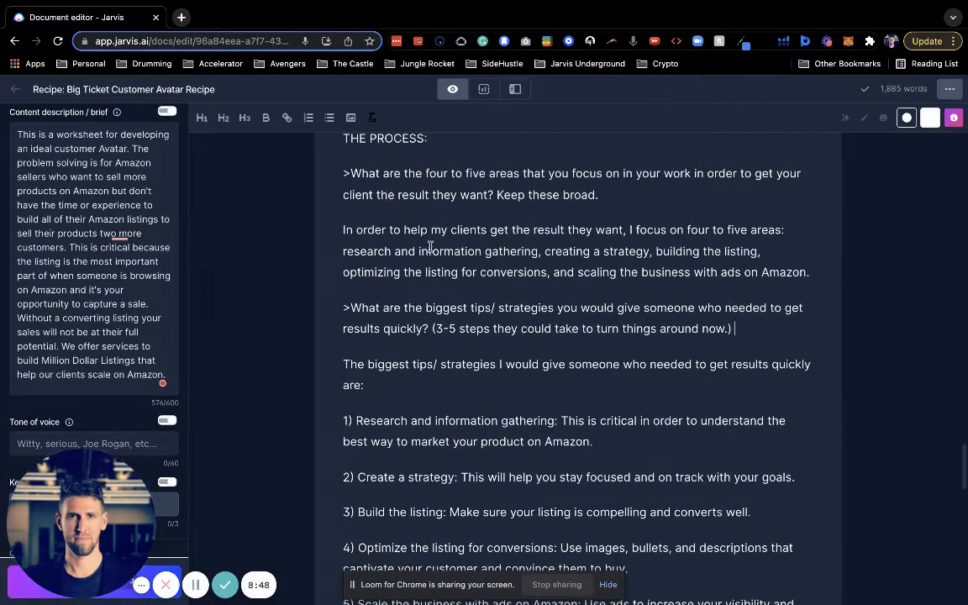
scroll(510, 250, down, 3)
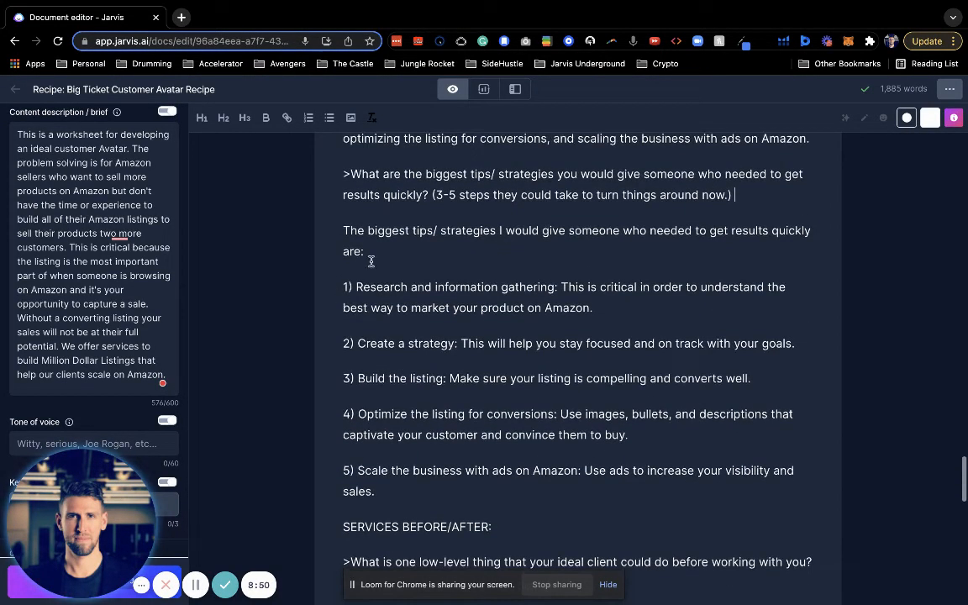
drag(347, 236, 616, 493)
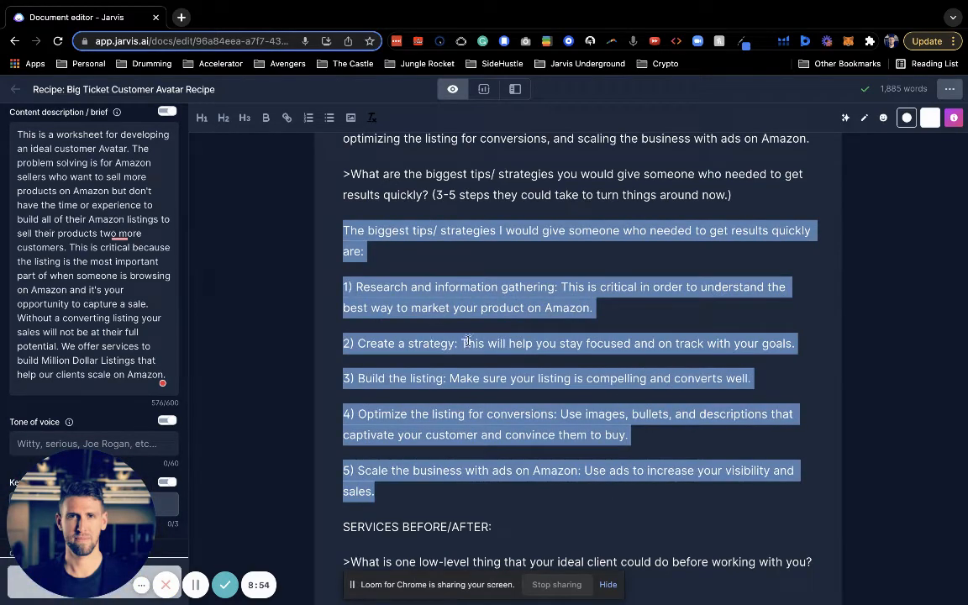
click(466, 373)
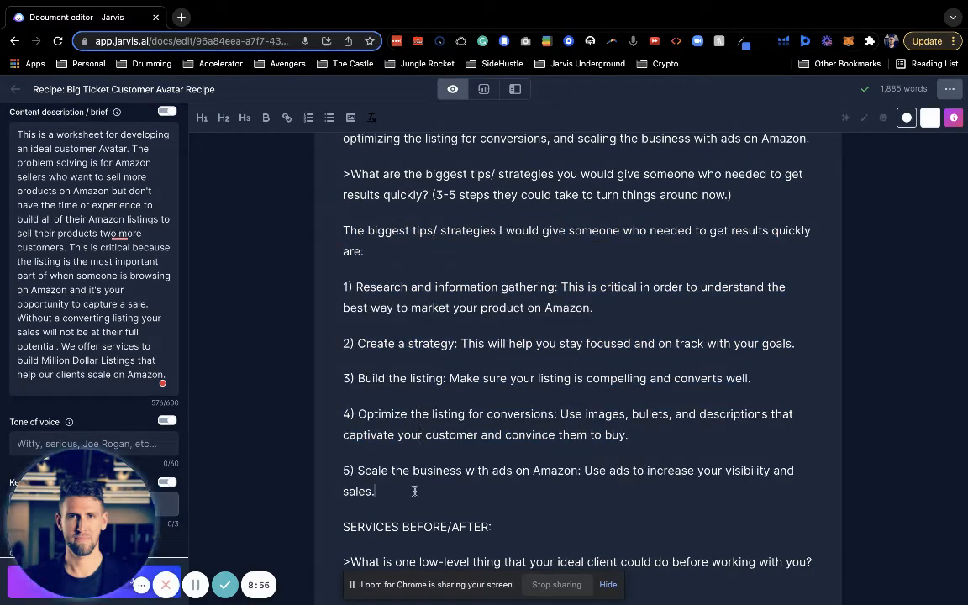
Generate an AI answer to the low-level thing question under SERVICES BEFORE/AFTER, and remove the blank line above it
scroll(414, 492, down, 2)
click(442, 418)
scroll(443, 416, down, 2)
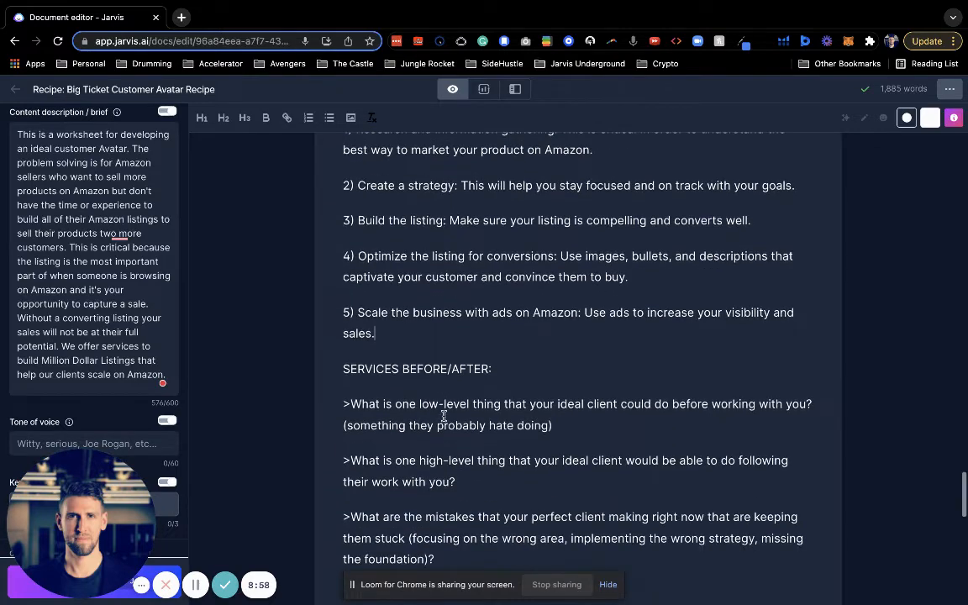
scroll(530, 370, down, 1)
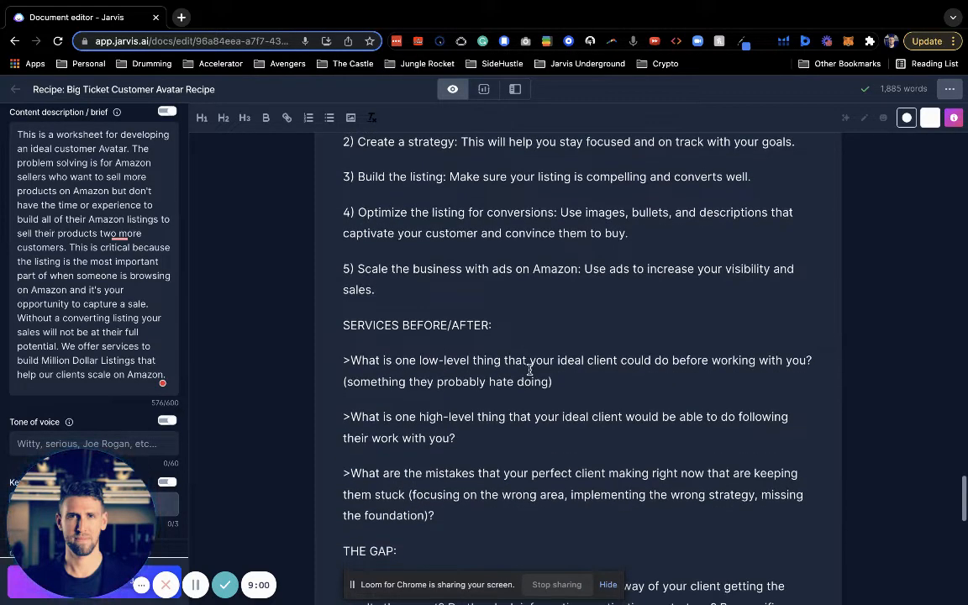
triple_click(600, 375)
scroll(600, 376, down, 3)
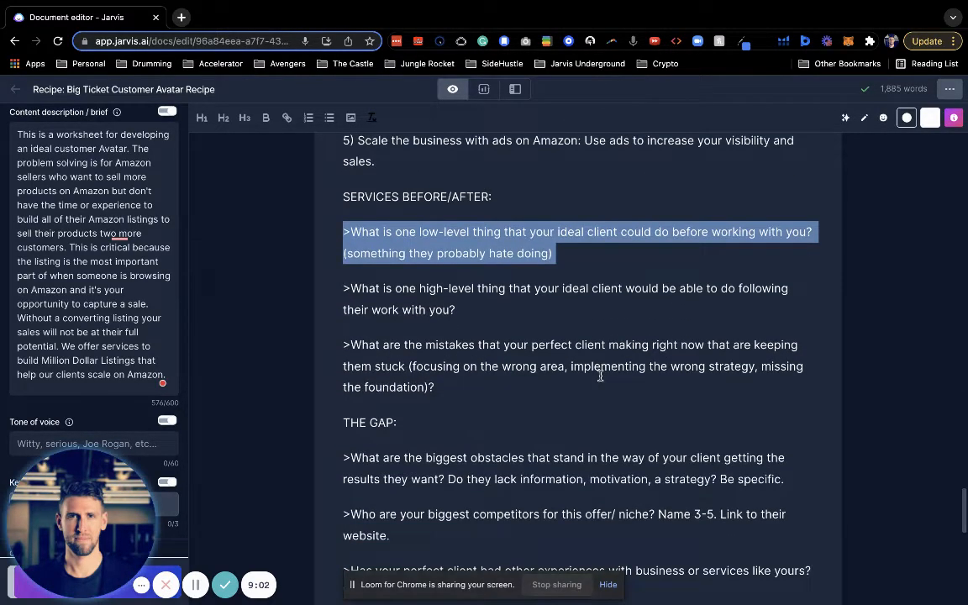
key(super+j)
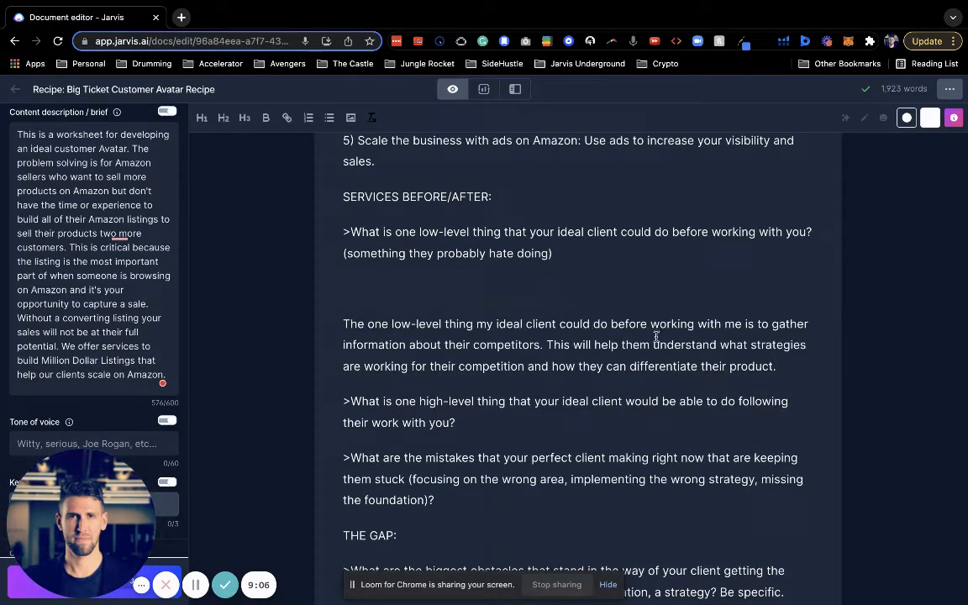
scroll(627, 353, down, 1)
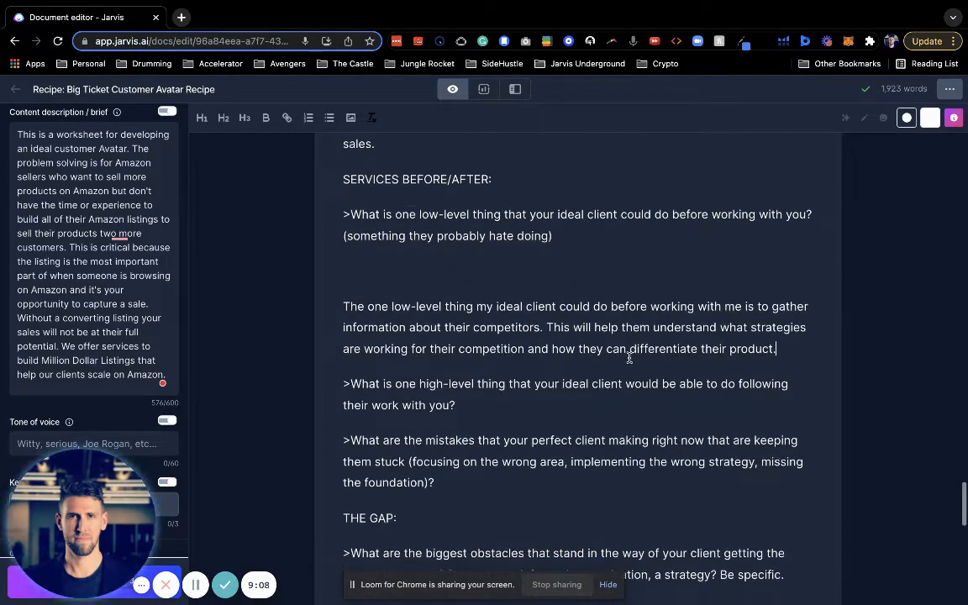
click(500, 277)
key(BackSpace)
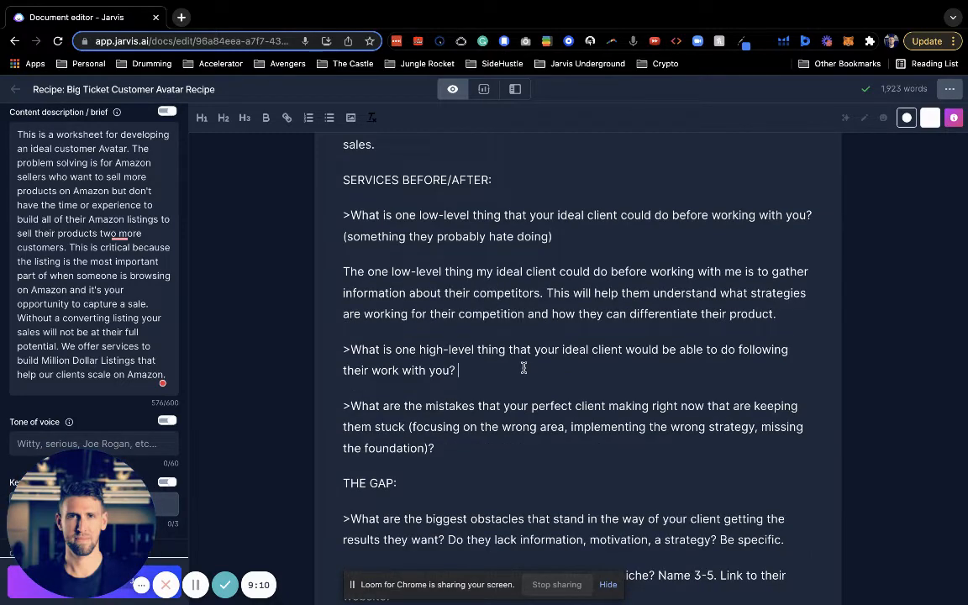
Try an AI answer to the question about one high-level thing the client could do, and delete the generated paragraph
triple_click(523, 367)
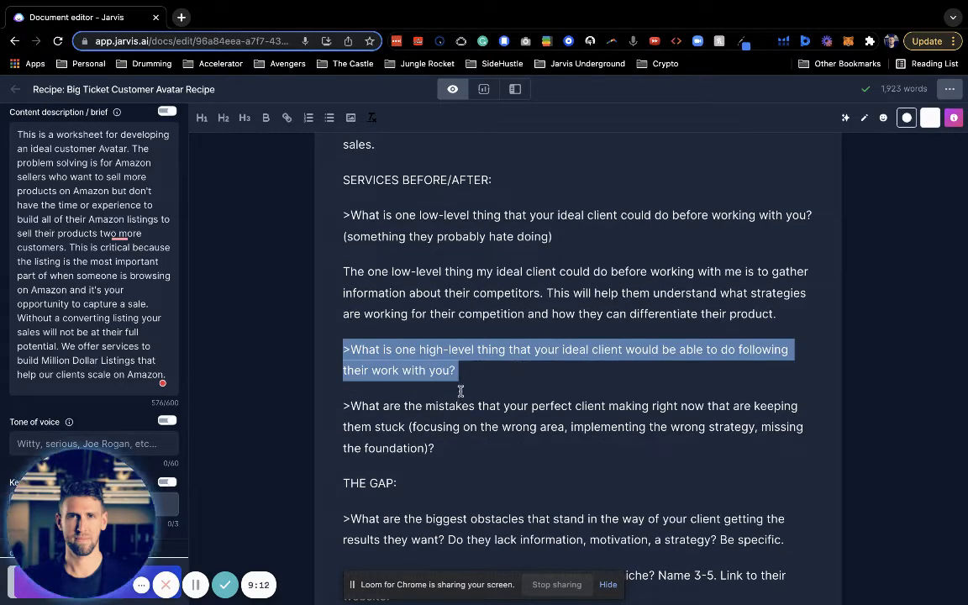
click(495, 372)
key(Return)
key(Return)
text(The one)
scroll(461, 381, down, 1)
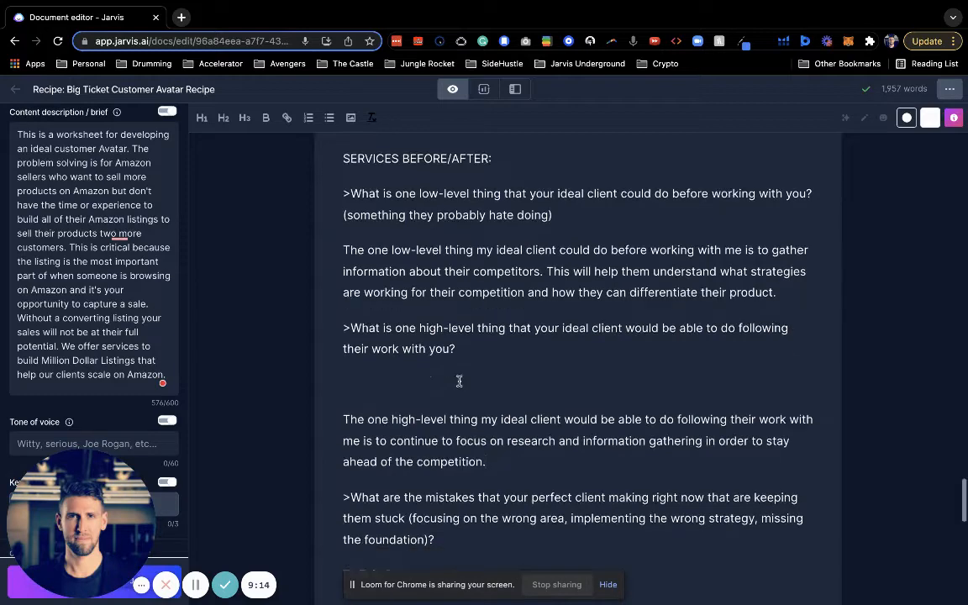
key(BackSpace)
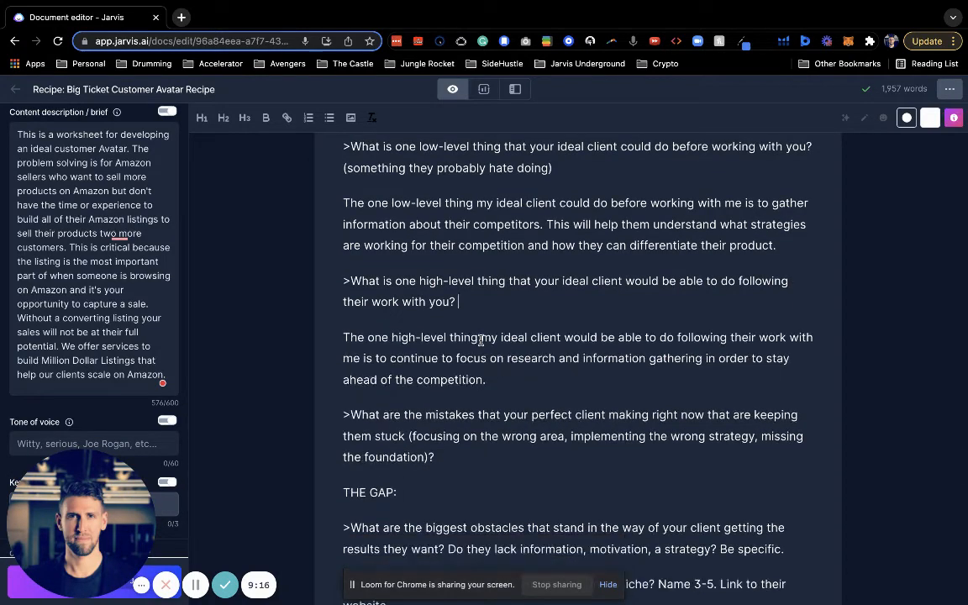
triple_click(498, 376)
key(BackSpace)
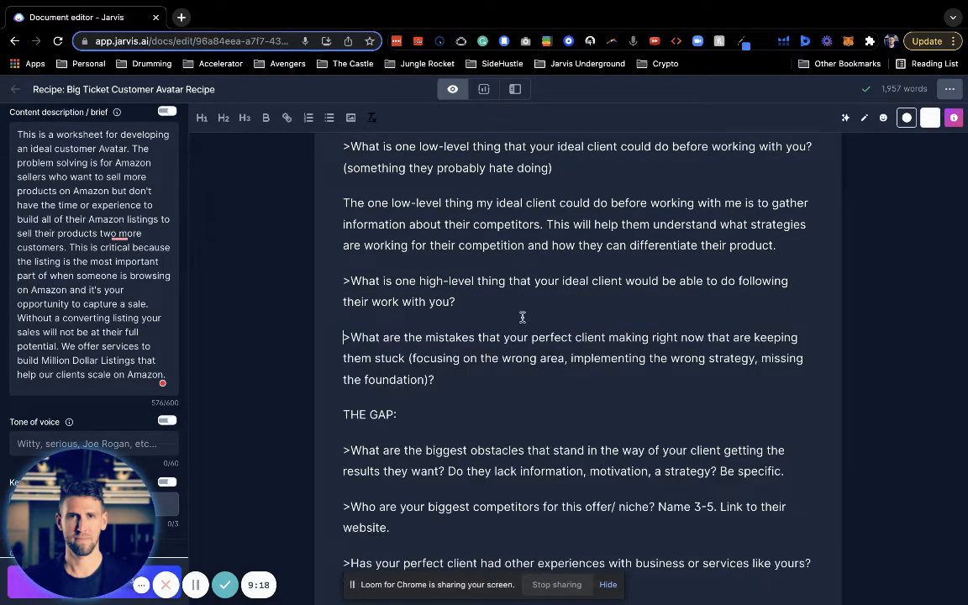
Generate a fresh AI answer to the question about one high-level thing the client could do, and remove the blank line above it
click(516, 294)
triple_click(516, 294)
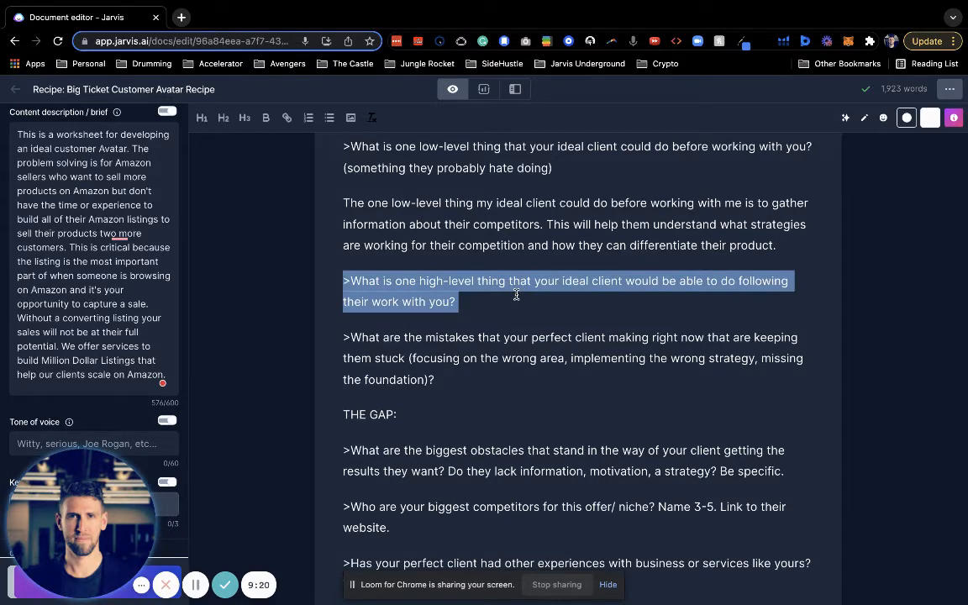
key(super+j)
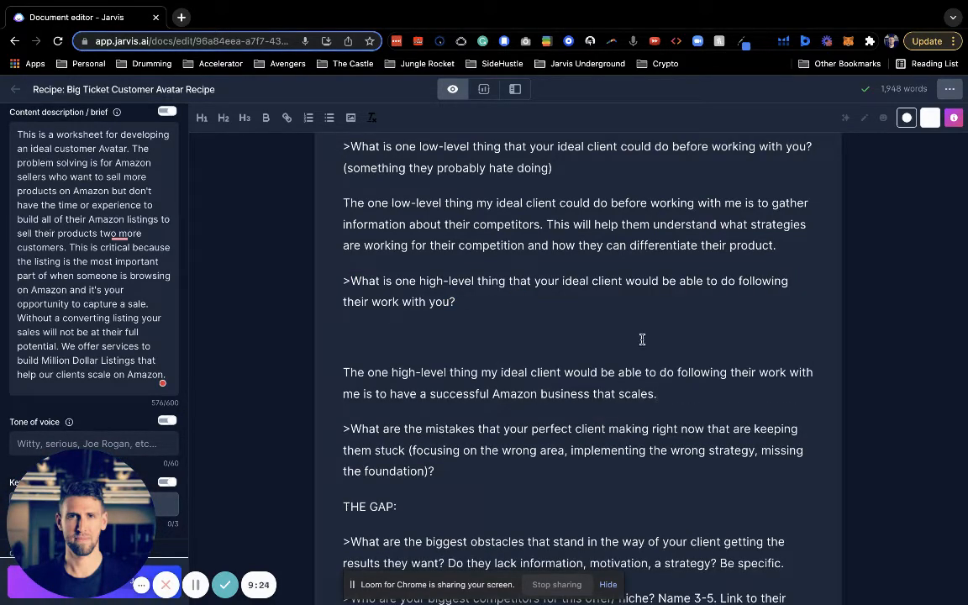
scroll(642, 340, down, 2)
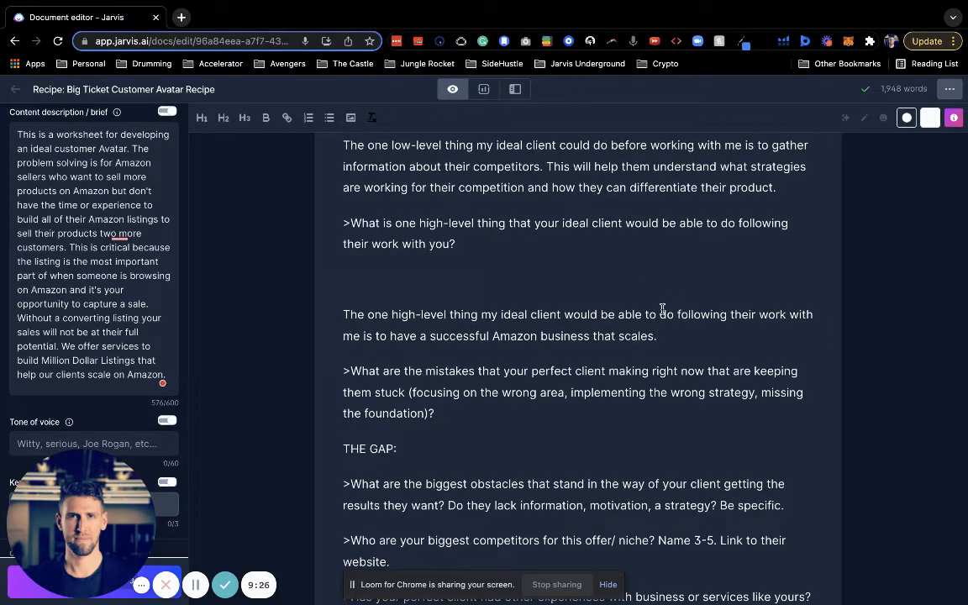
key(BackSpace)
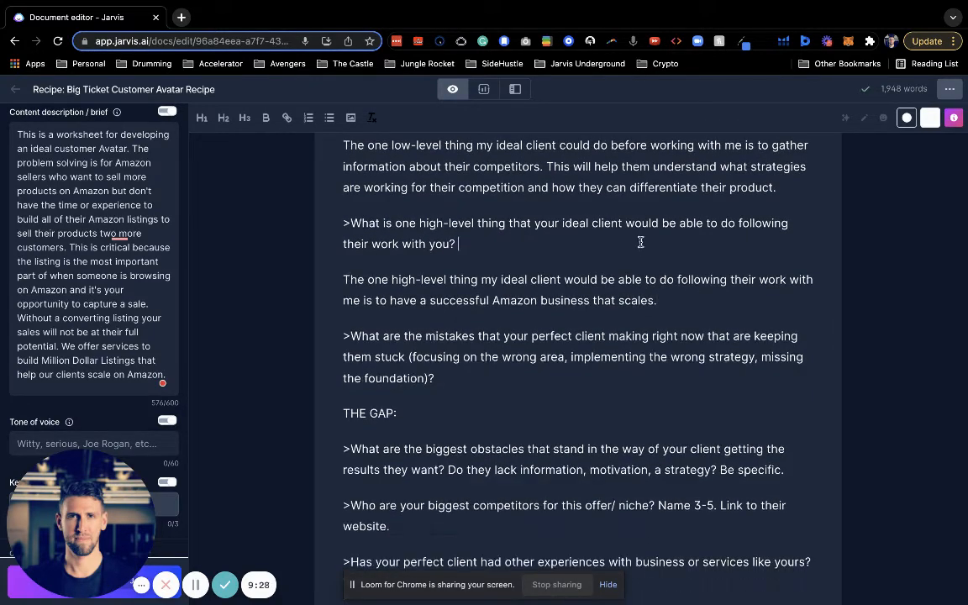
triple_click(542, 299)
scroll(490, 324, down, 2)
Try to generate an AI answer to the full question about the mistakes keeping the perfect client stuck
click(488, 336)
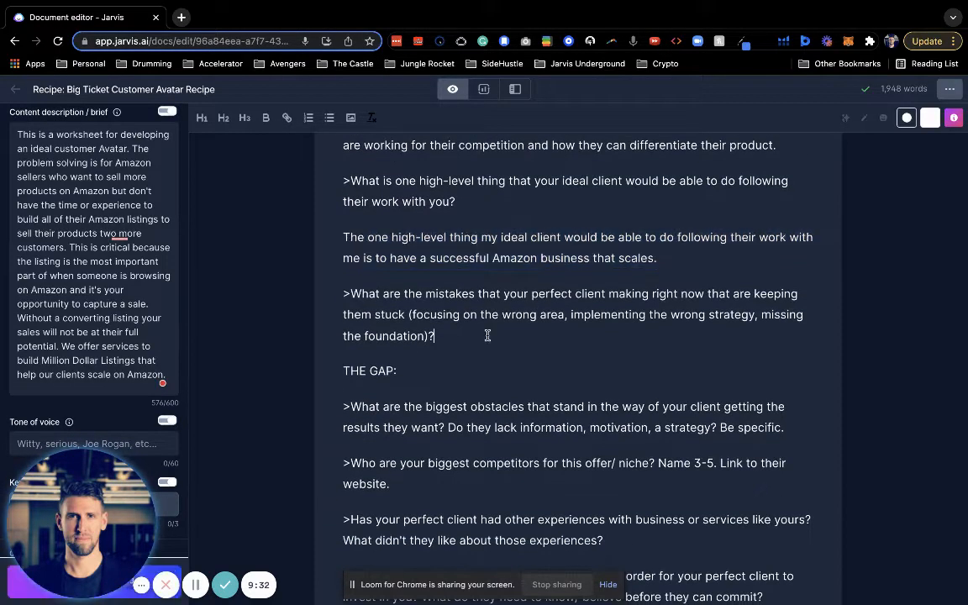
triple_click(487, 335)
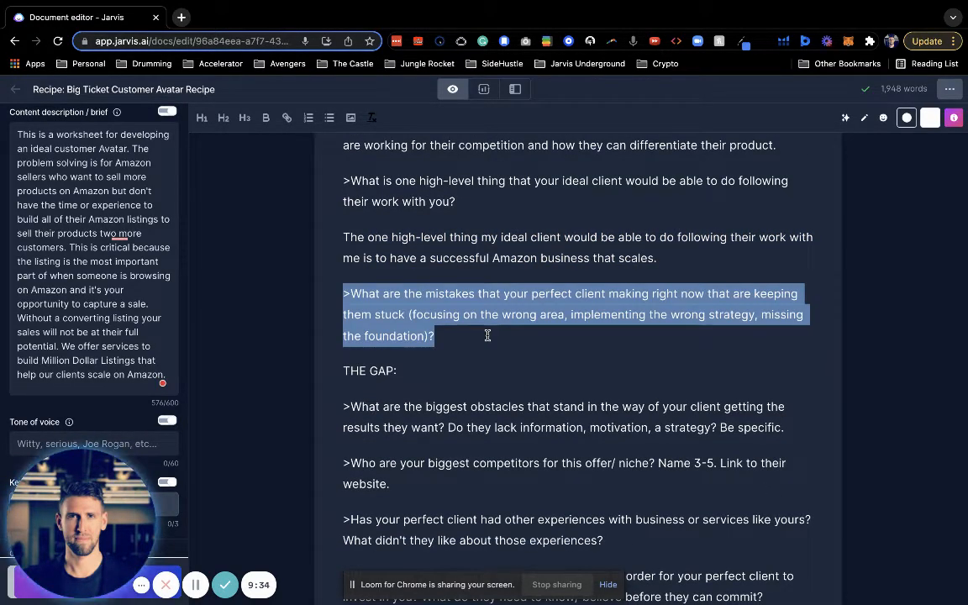
key(super+Return)
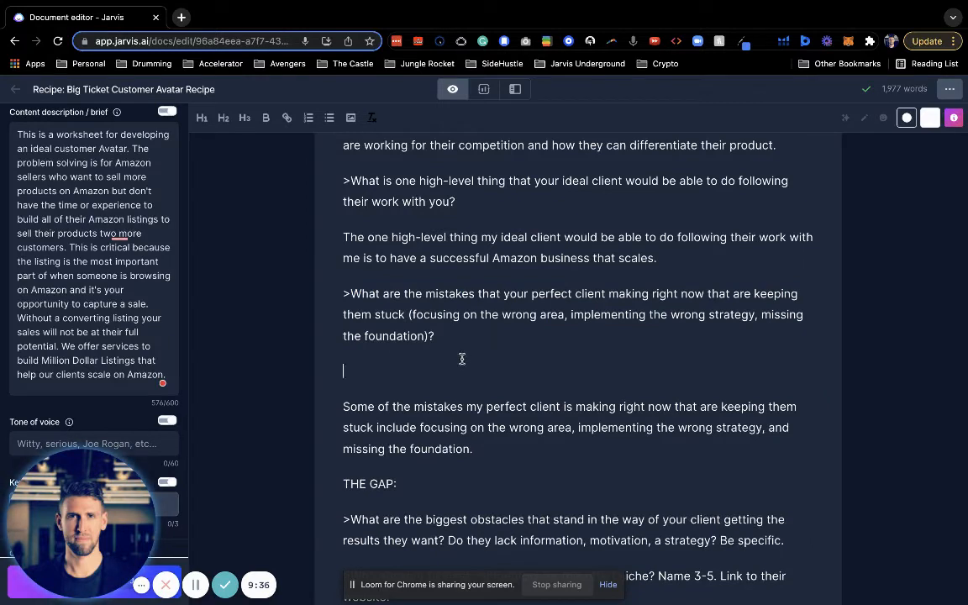
key(BackSpace)
click(529, 413)
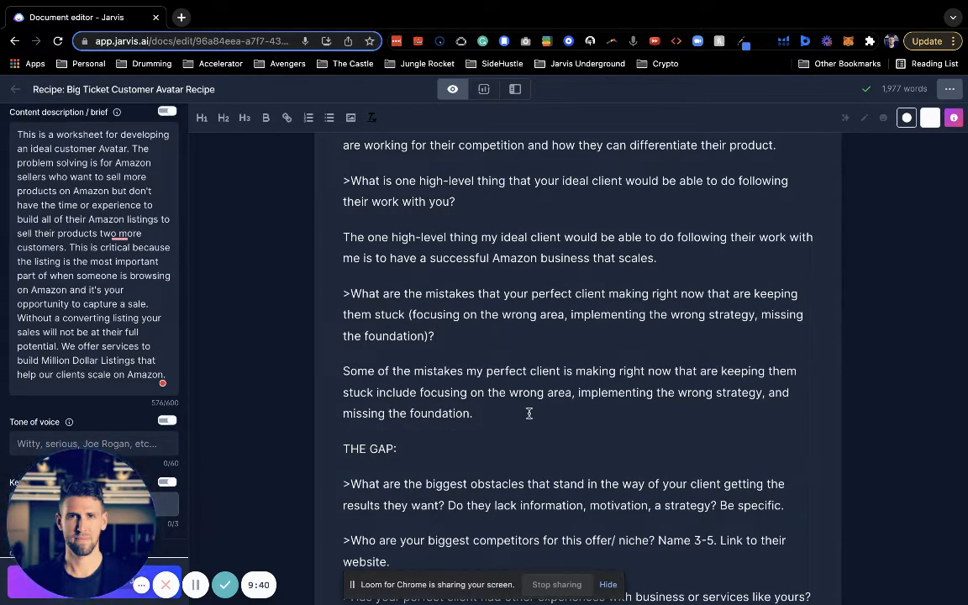
scroll(529, 412, down, 2)
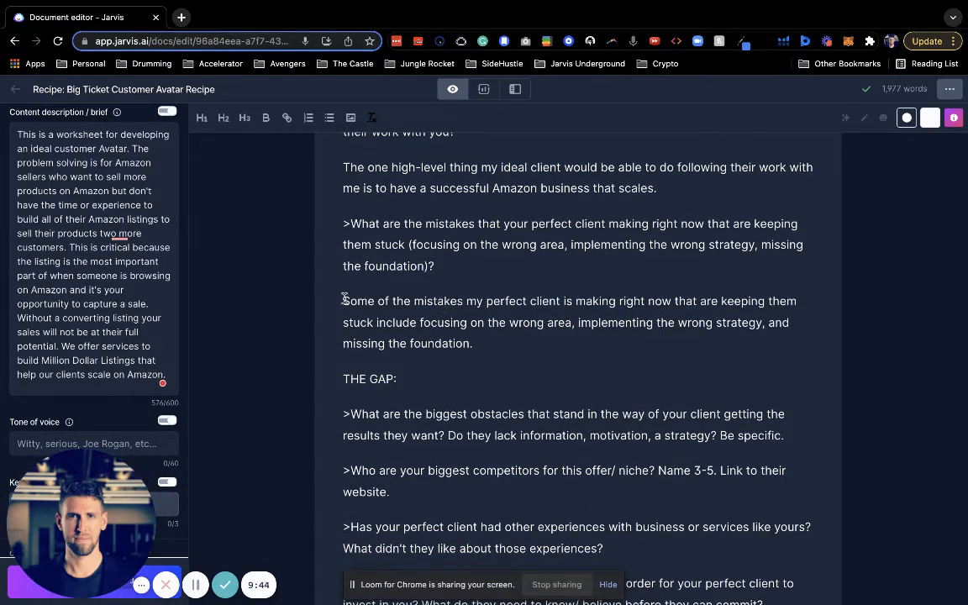
drag(344, 299, 509, 356)
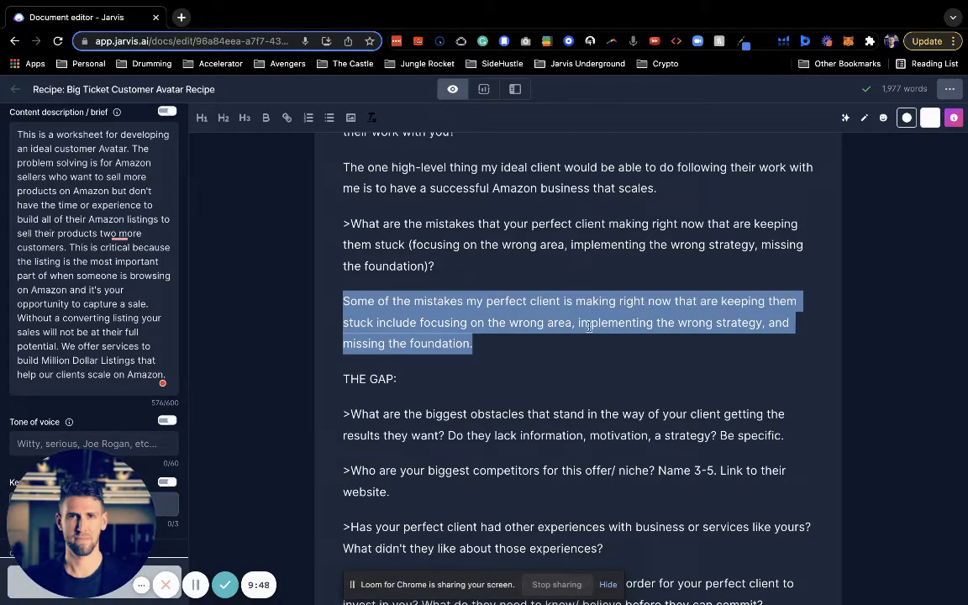
click(625, 261)
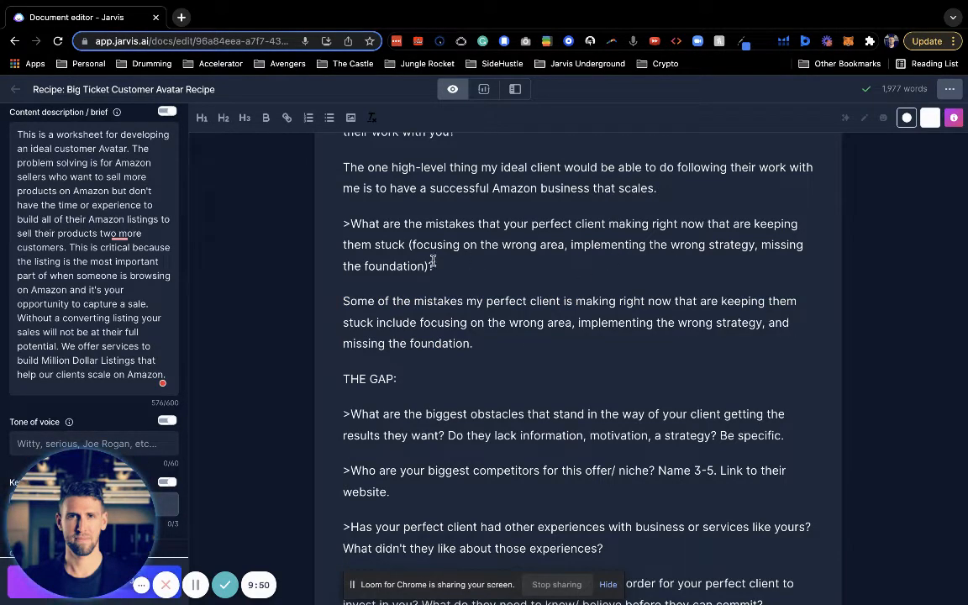
Shorten the client mistakes question to end with "keeping them stuck?" and generate a new AI answer to it
drag(429, 261, 410, 244)
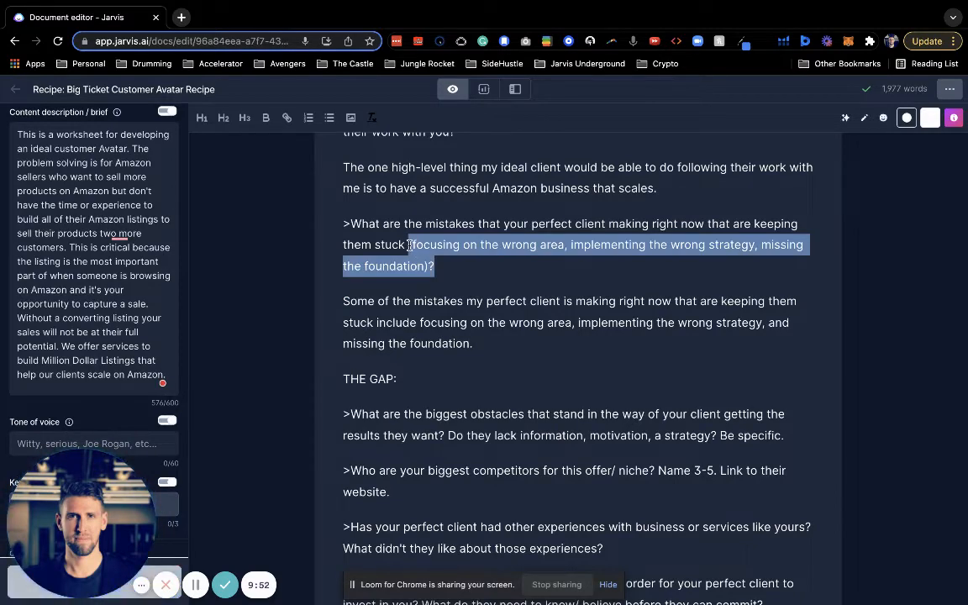
key(BackSpace)
triple_click(409, 244)
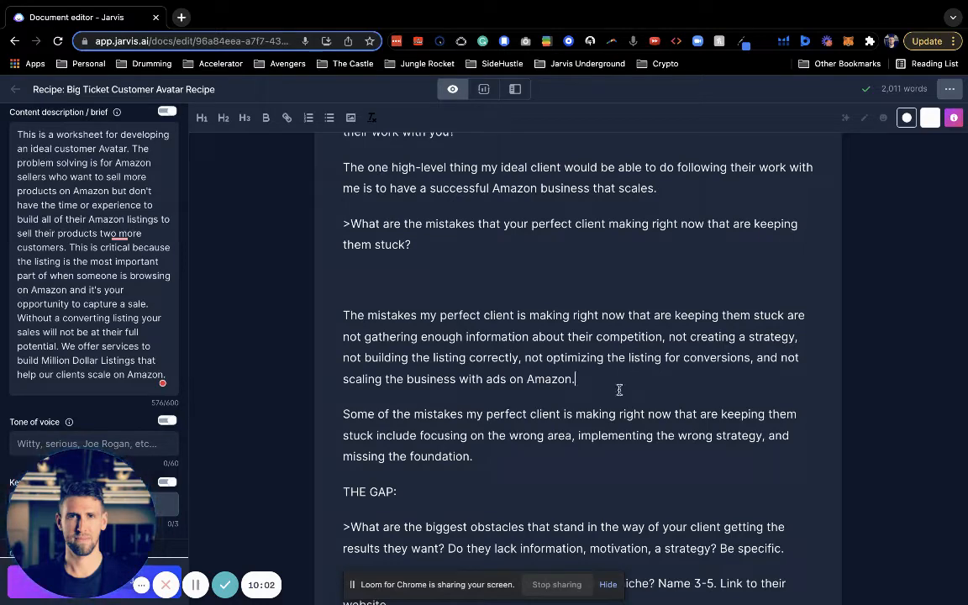
Delete the earlier answer starting "Some of the mistakes" and the blank line above the new mistakes answer
triple_click(551, 423)
key(BackSpace)
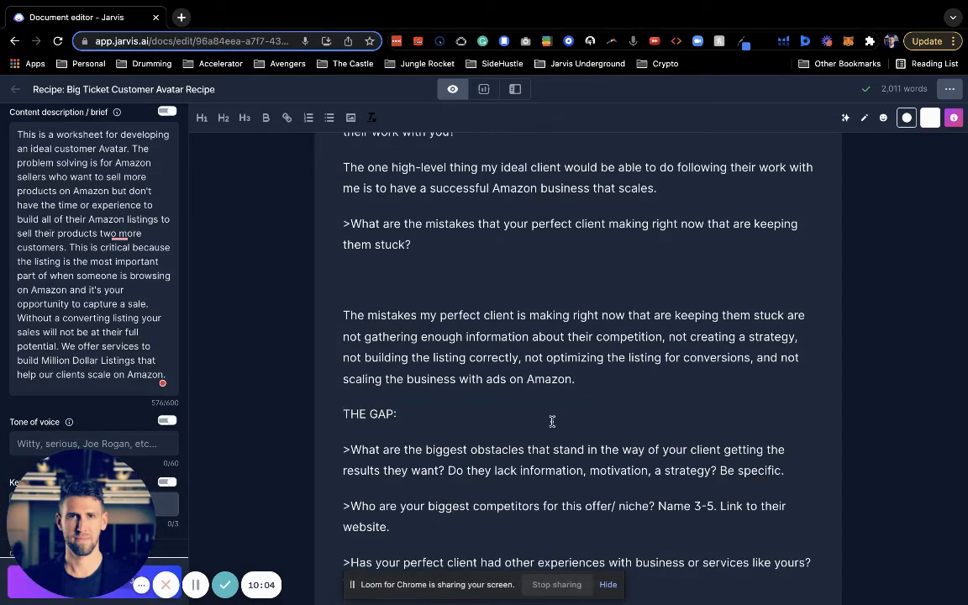
click(435, 241)
key(Delete)
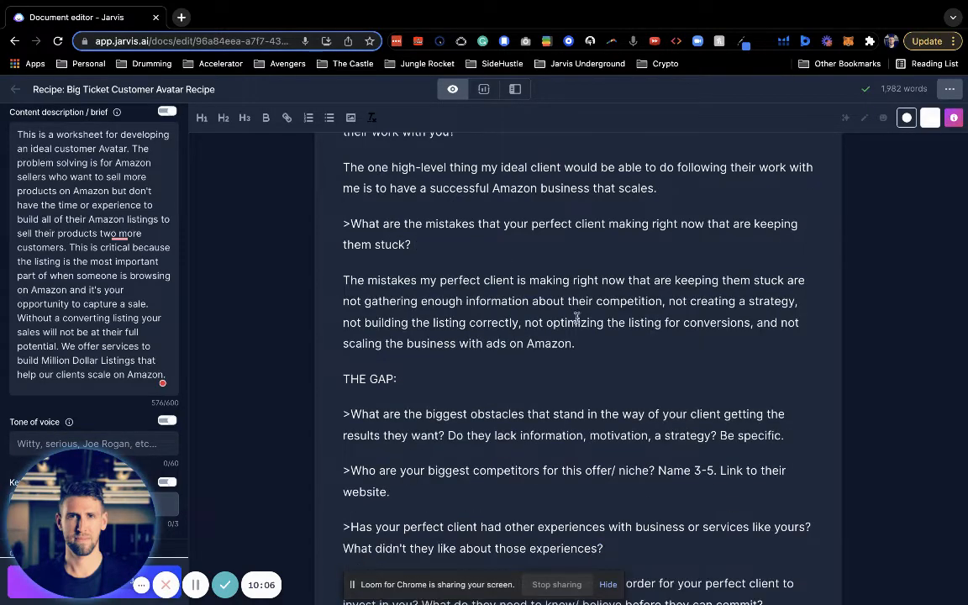
Generate an AI answer to the question about the client's biggest obstacles under THE GAP
scroll(505, 311, up, 2)
scroll(477, 294, up, 2)
scroll(430, 402, down, 6)
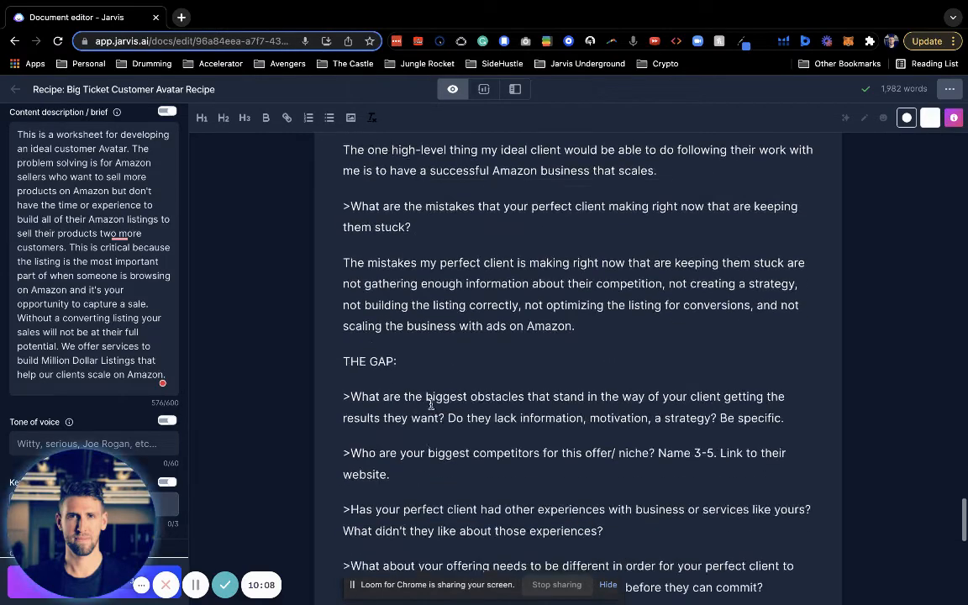
key(super+Return)
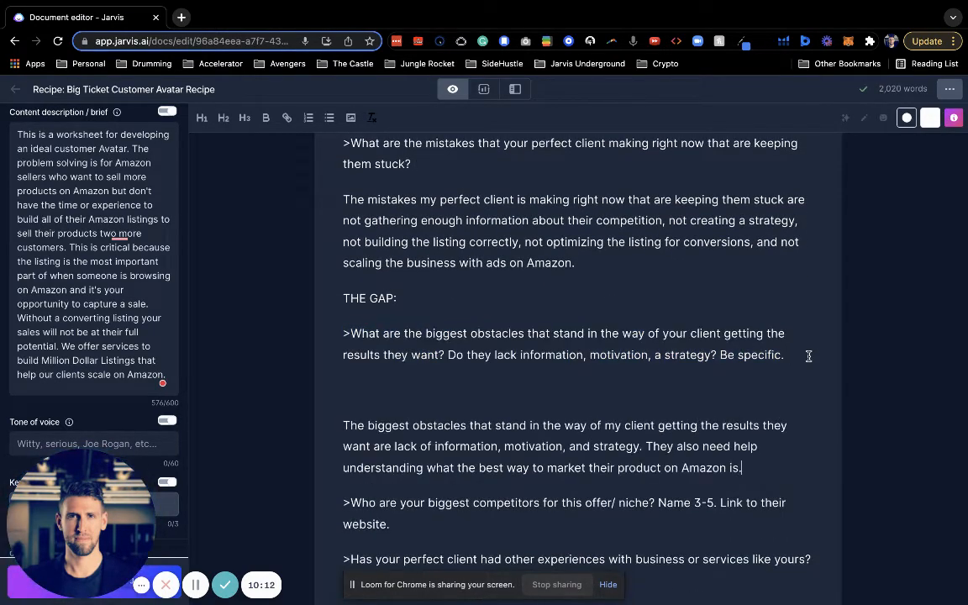
Remove "Do they lack information, motivation, a strategy?" from the biggest obstacles question and generate a new AI answer to it
scroll(808, 356, down, 3)
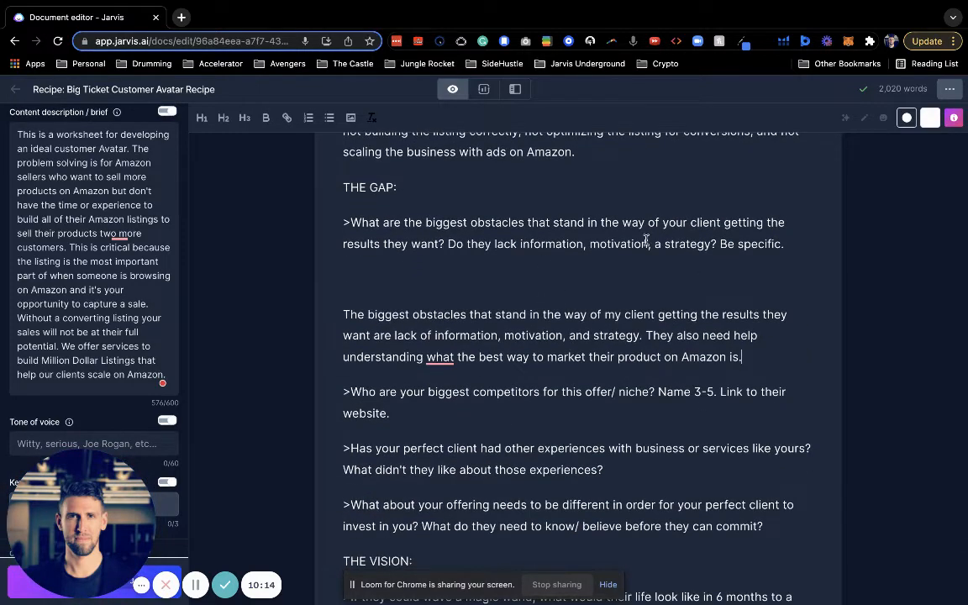
drag(716, 244, 449, 252)
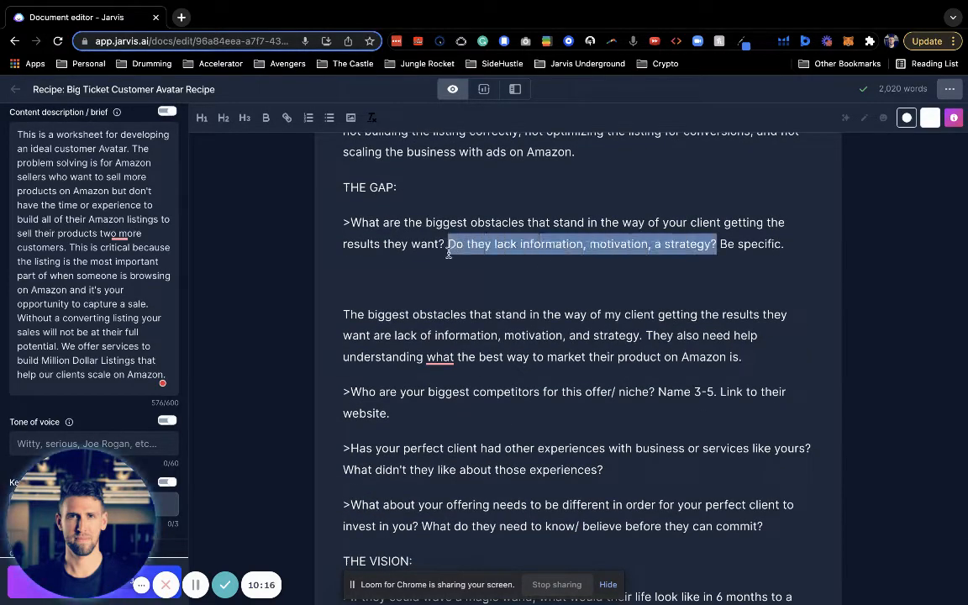
key(BackSpace)
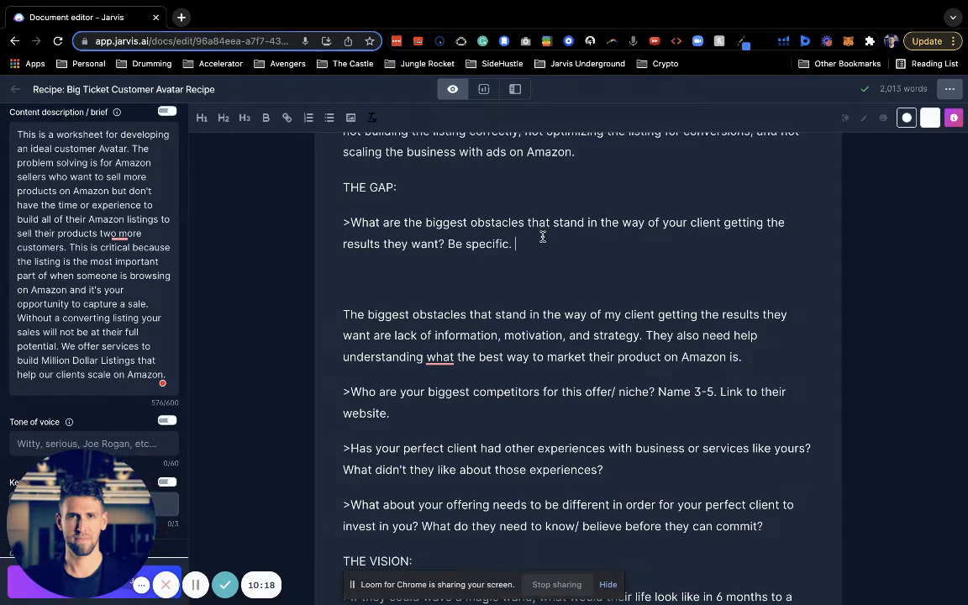
triple_click(543, 238)
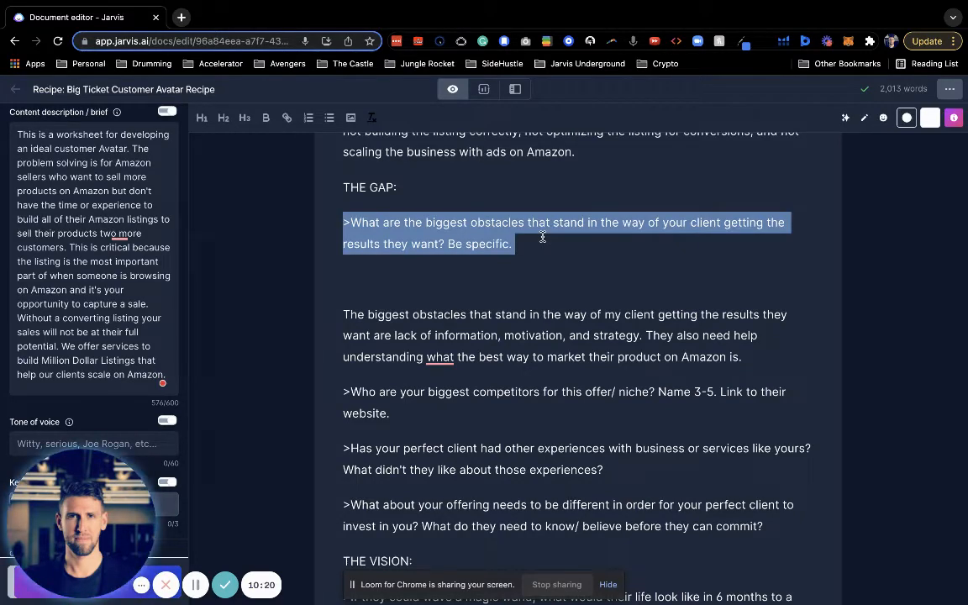
scroll(492, 330, down, 1)
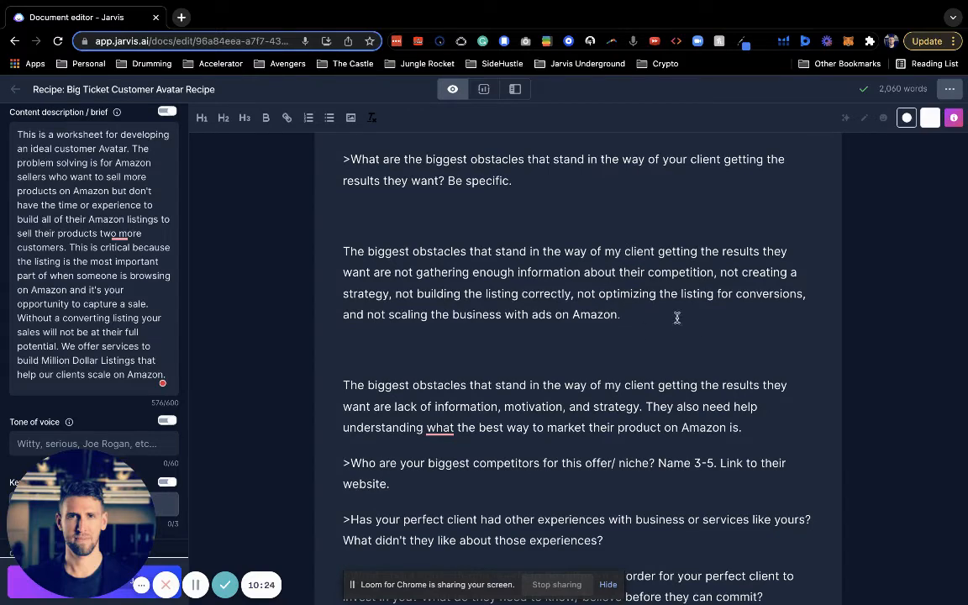
Delete the earlier obstacles answer about lack of information, motivation, and strategy, along with the blank line above it
click(480, 354)
key(BackSpace)
double_click(456, 381)
triple_click(456, 381)
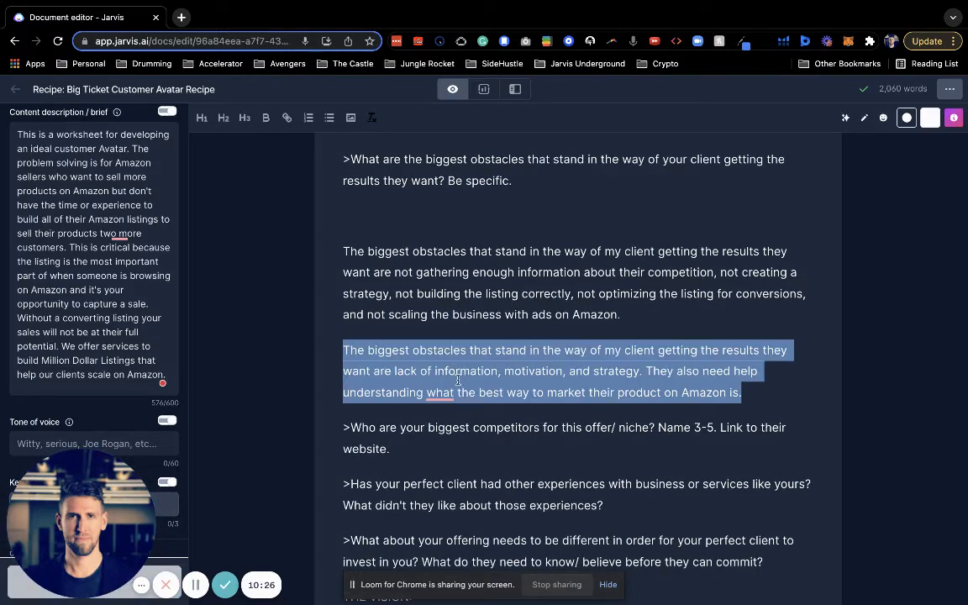
key(BackSpace)
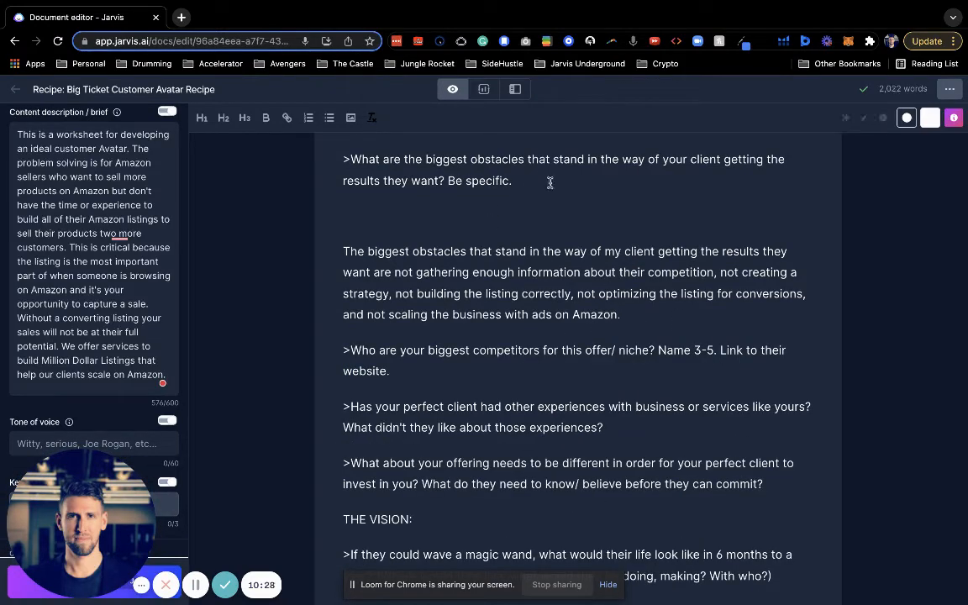
Generate the AI answer to the shortened biggest obstacles question two more times
click(549, 182)
triple_click(549, 183)
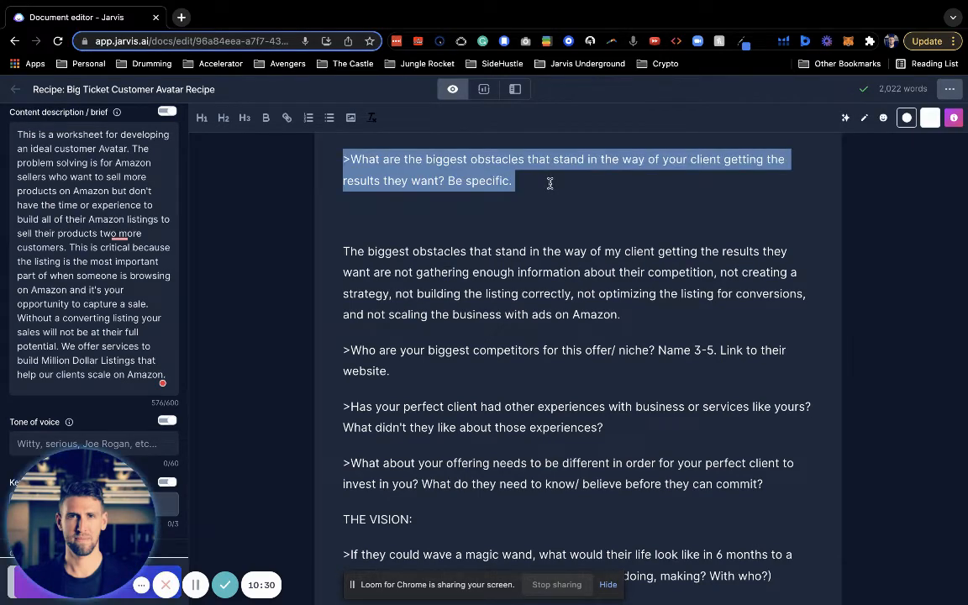
key(super+Return)
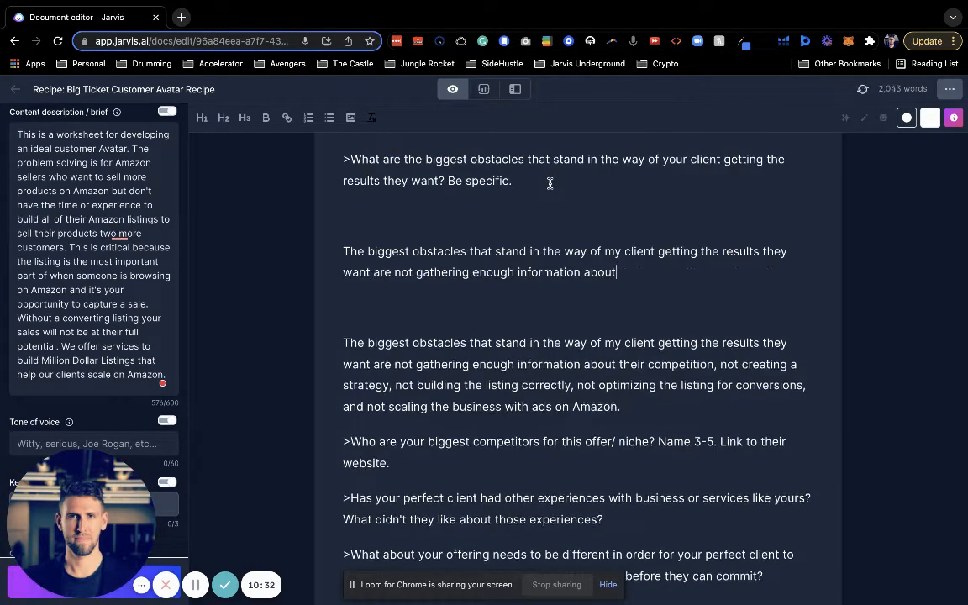
triple_click(549, 184)
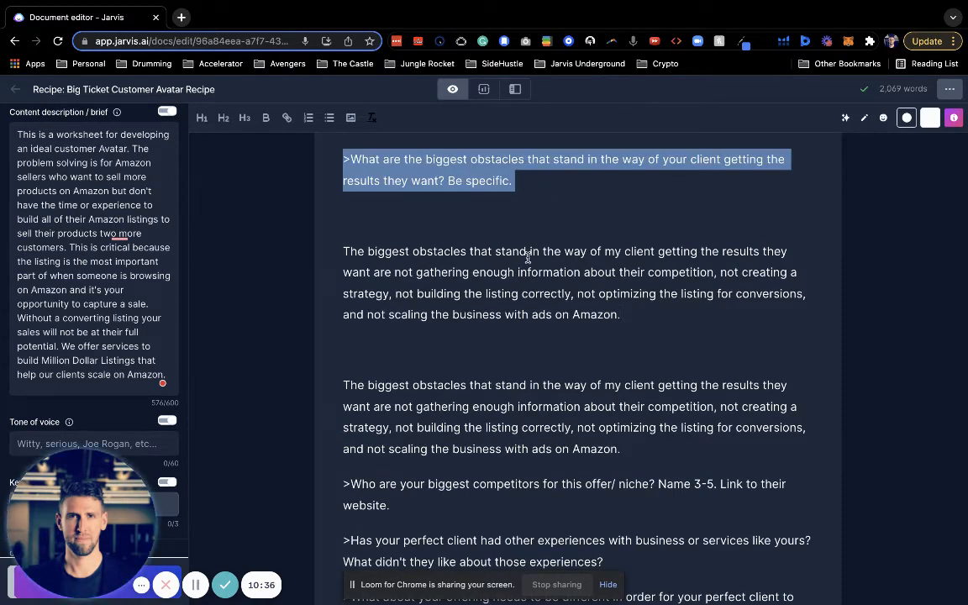
key(super+Return)
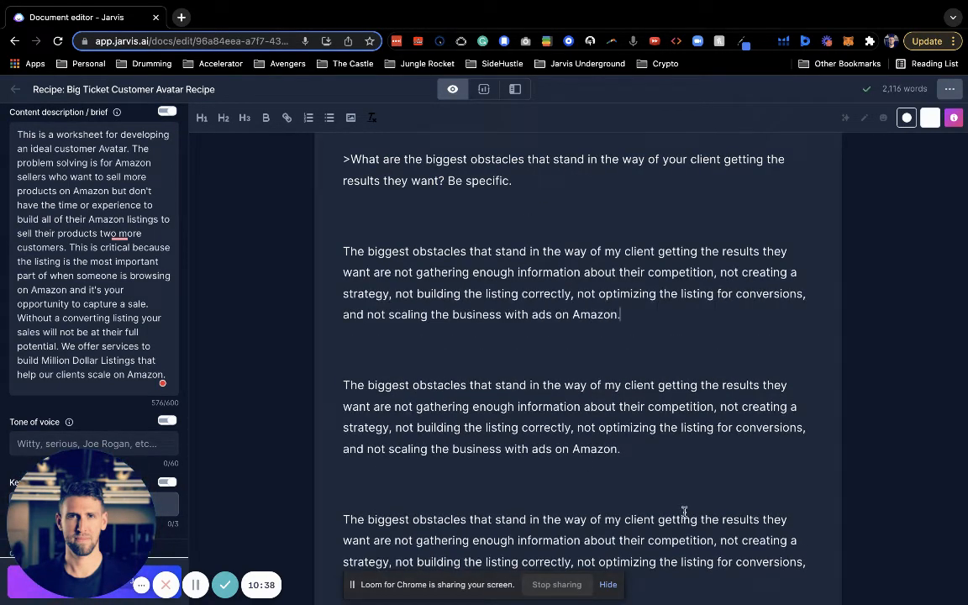
Delete the two duplicate obstacles answers below the topmost one
scroll(685, 512, down, 2)
drag(685, 513, 341, 310)
key(BackSpace)
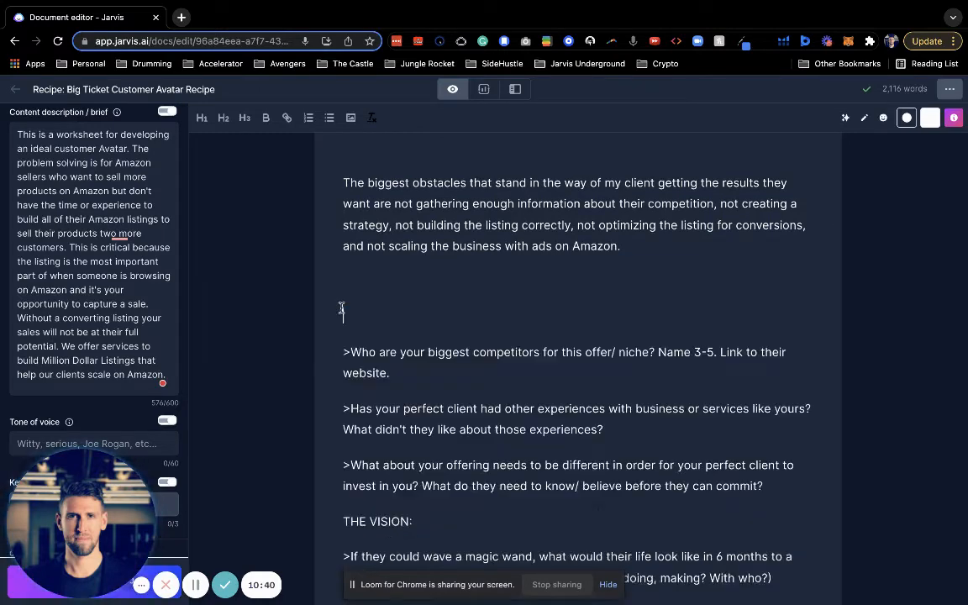
Insert a *** separator line above THE GAP heading and delete the remaining obstacles answer
scroll(341, 309, up, 2)
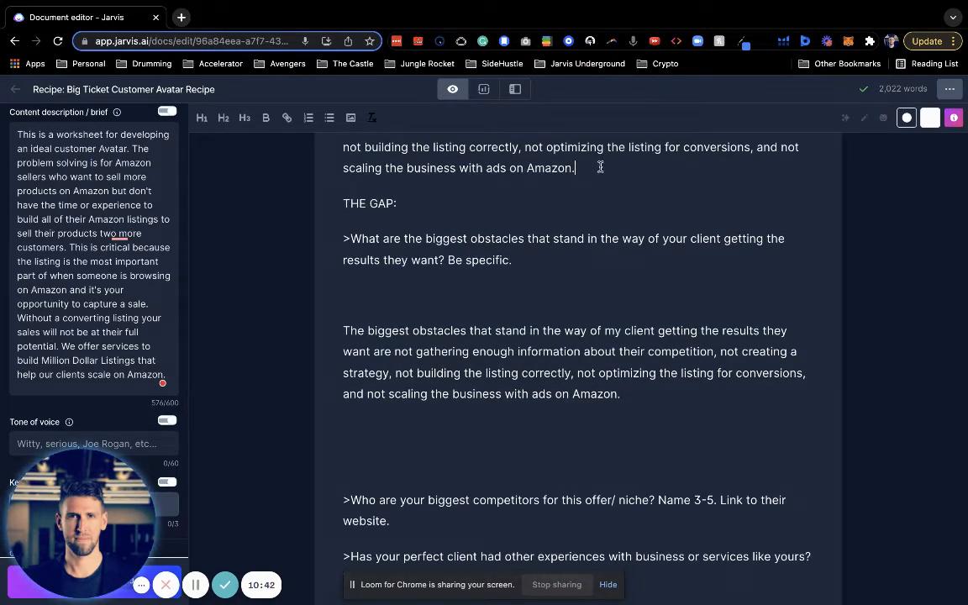
key(Return)
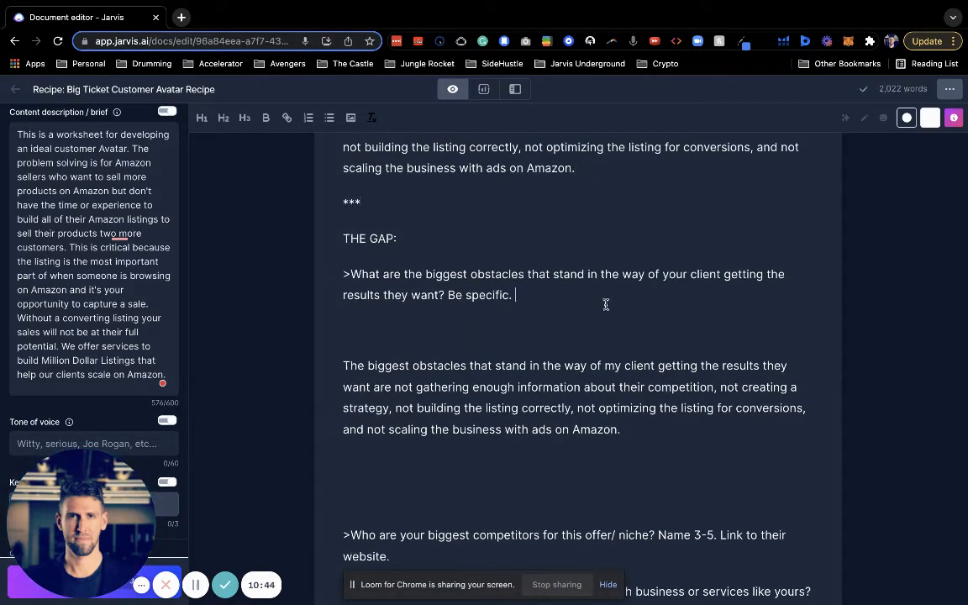
triple_click(579, 406)
key(BackSpace)
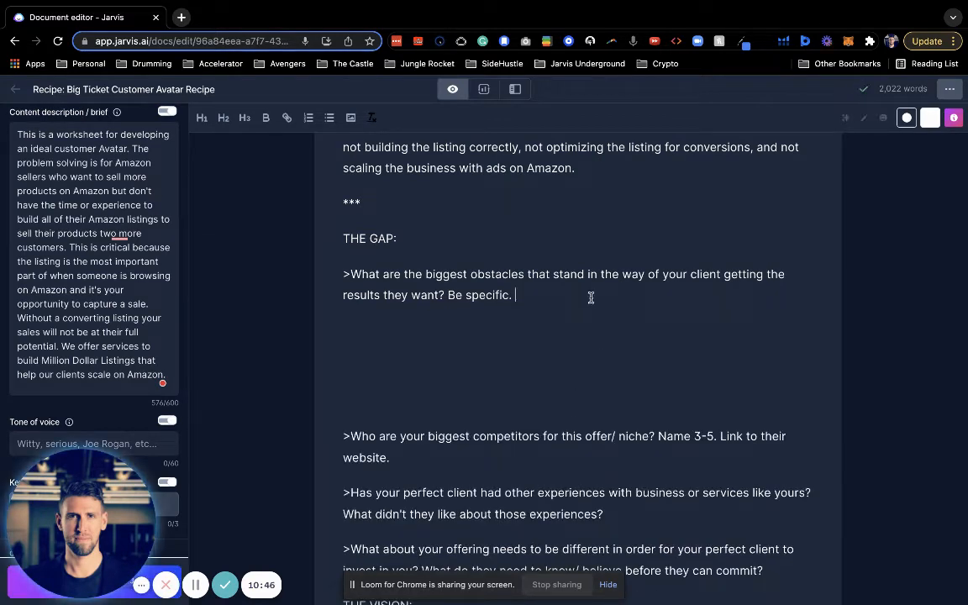
Generate two fresh AI answers to the biggest obstacles question under THE GAP
triple_click(590, 298)
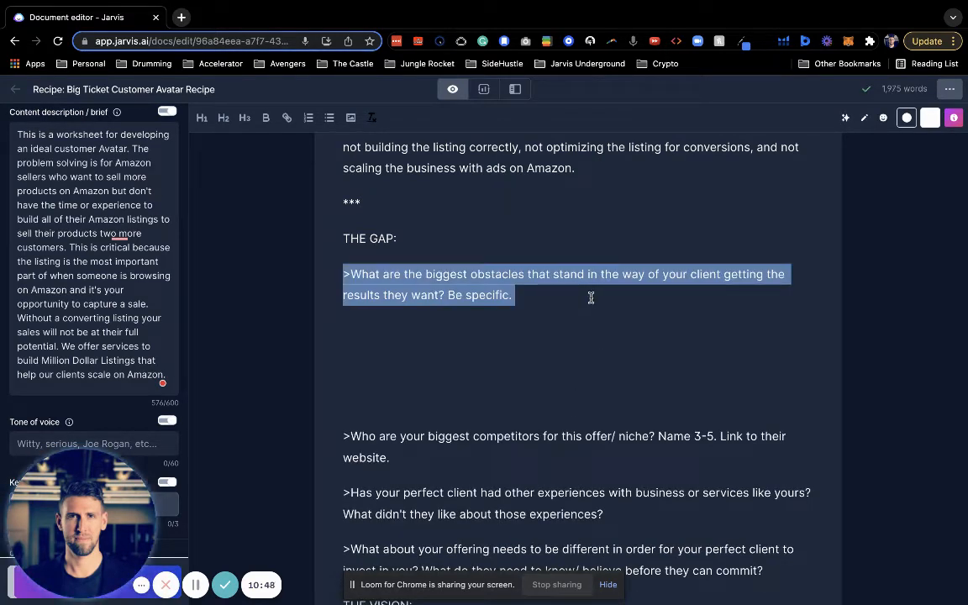
key(super+Return)
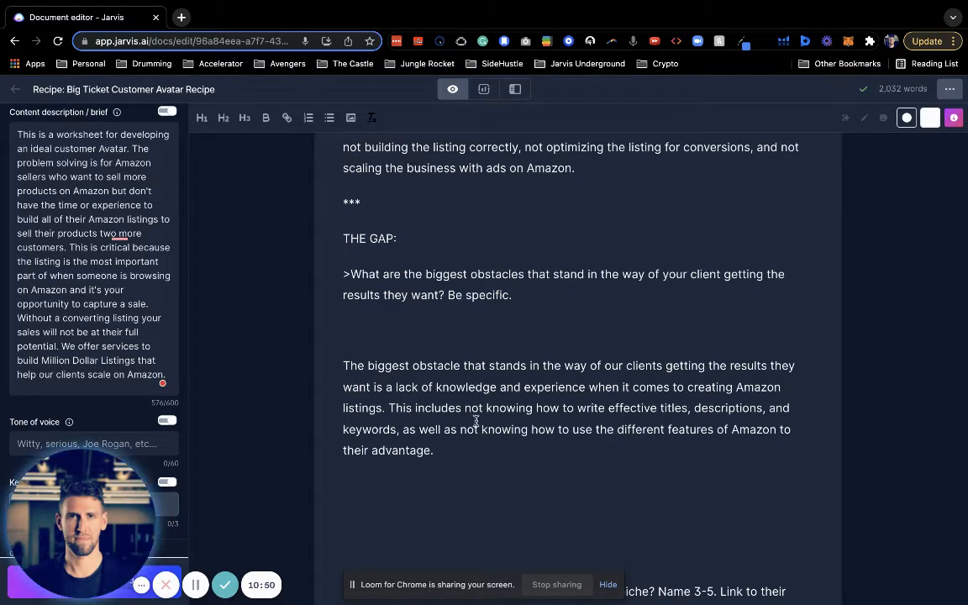
scroll(475, 420, down, 1)
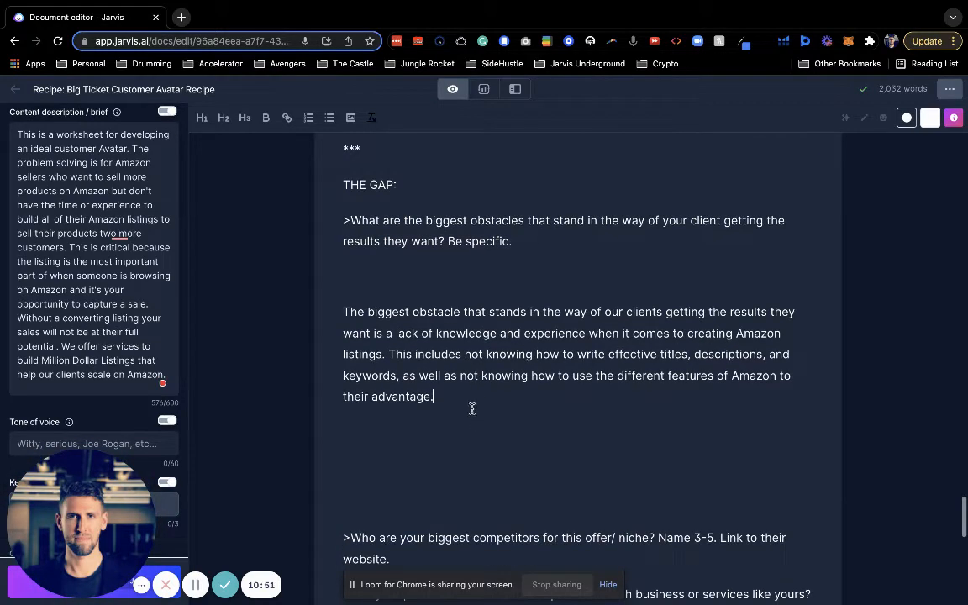
click(385, 353)
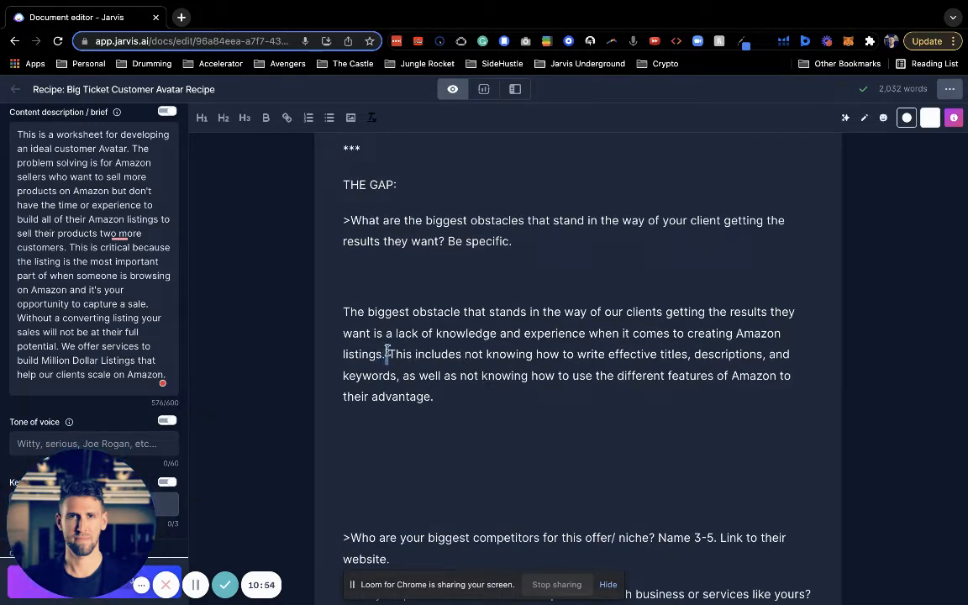
drag(343, 312, 577, 405)
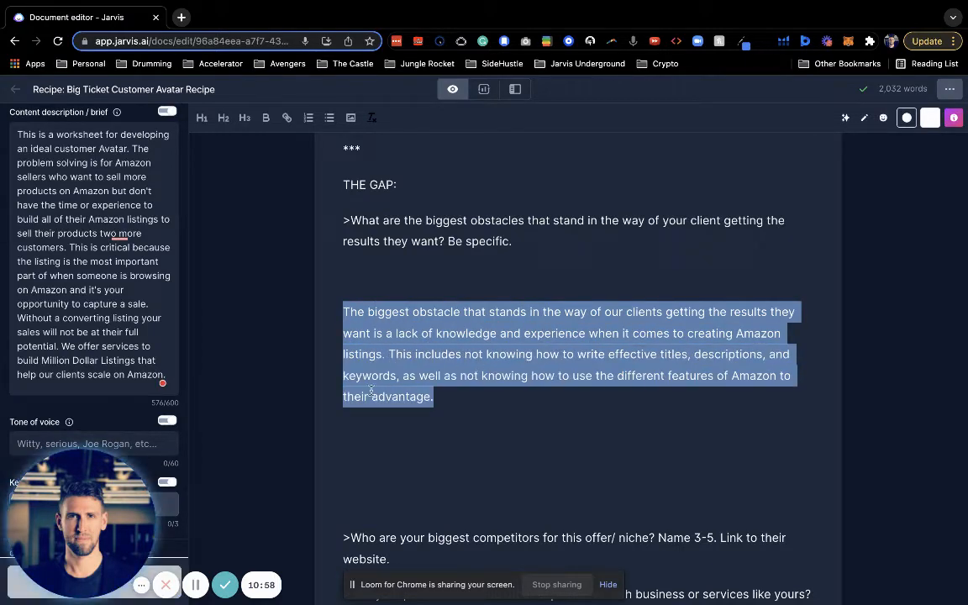
triple_click(580, 244)
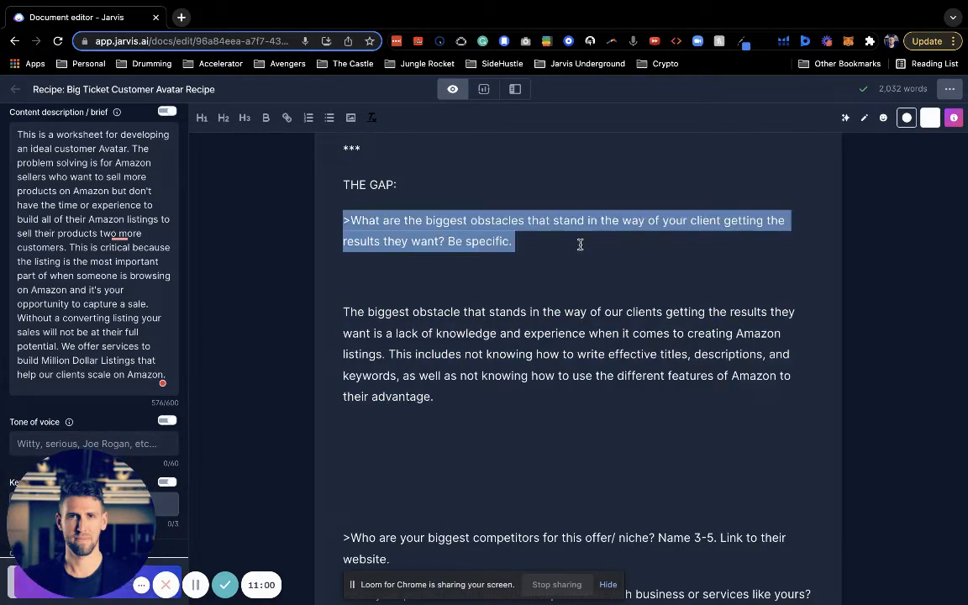
key(super+Return)
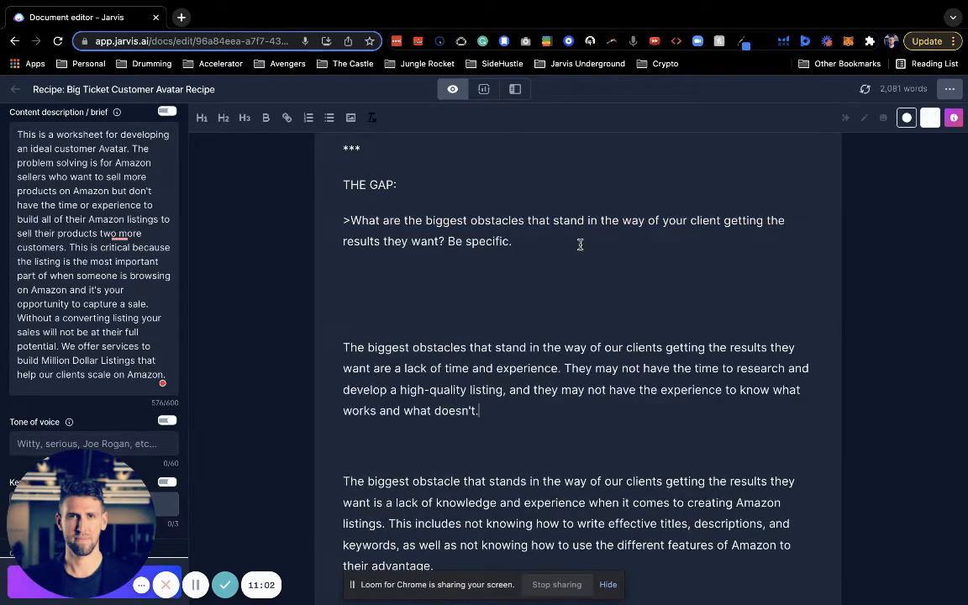
Remove the blank lines above, between and below the two obstacles answers
scroll(580, 244, down, 3)
key(BackSpace)
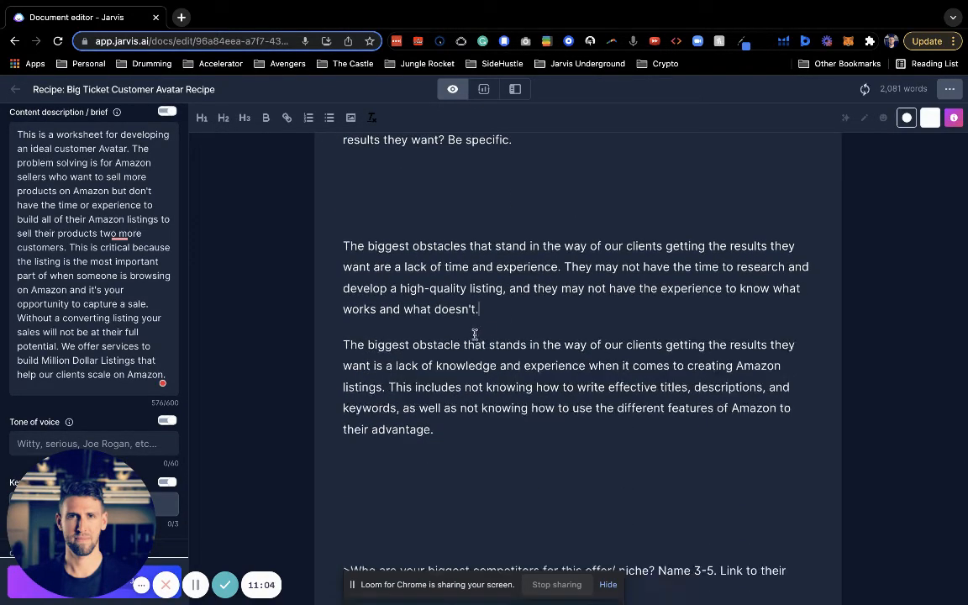
click(439, 204)
key(BackSpace)
key(BackSpace)
scroll(438, 203, down, 2)
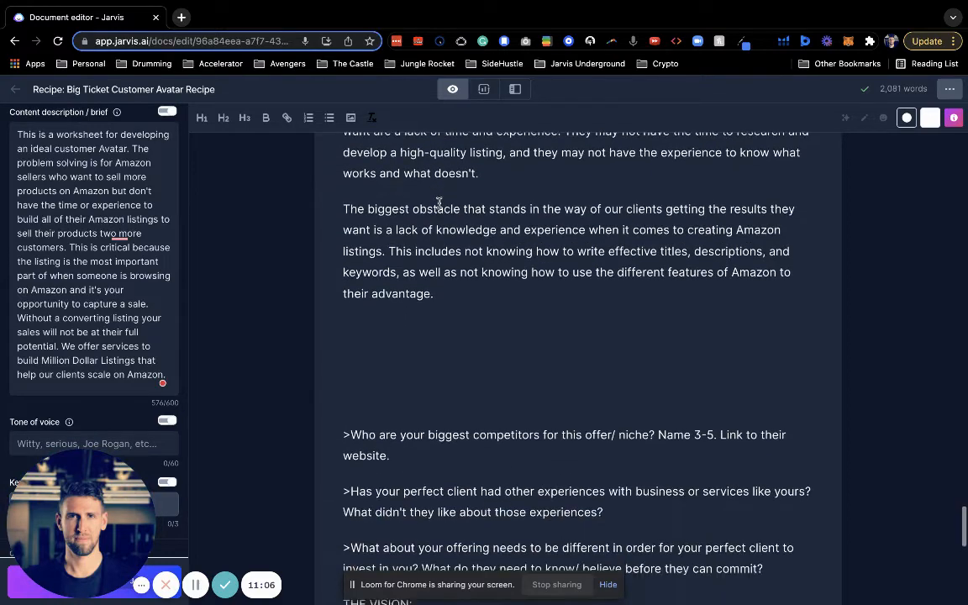
scroll(378, 391, up, 3)
triple_click(424, 322)
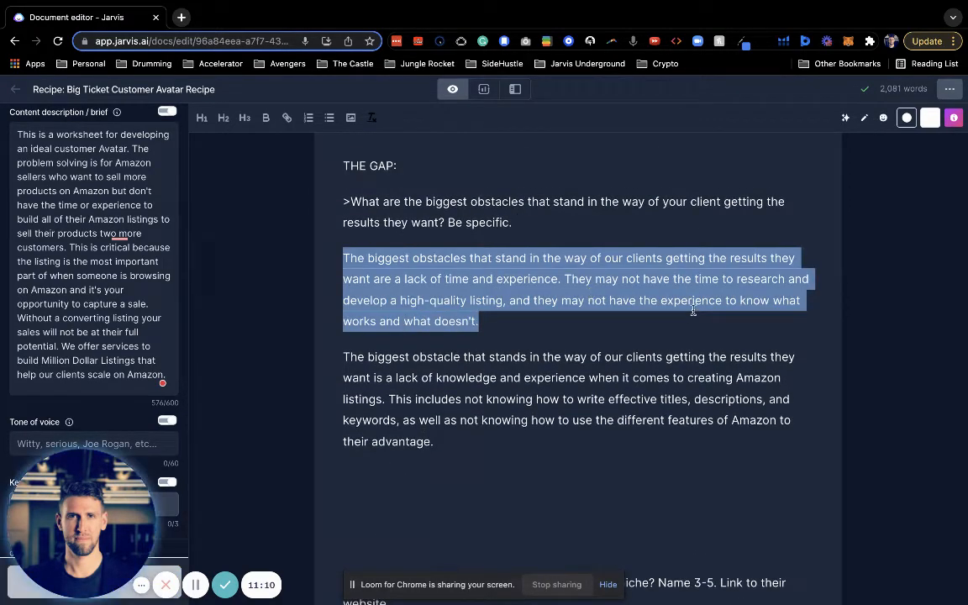
click(429, 504)
key(BackSpace)
key(BackSpace)
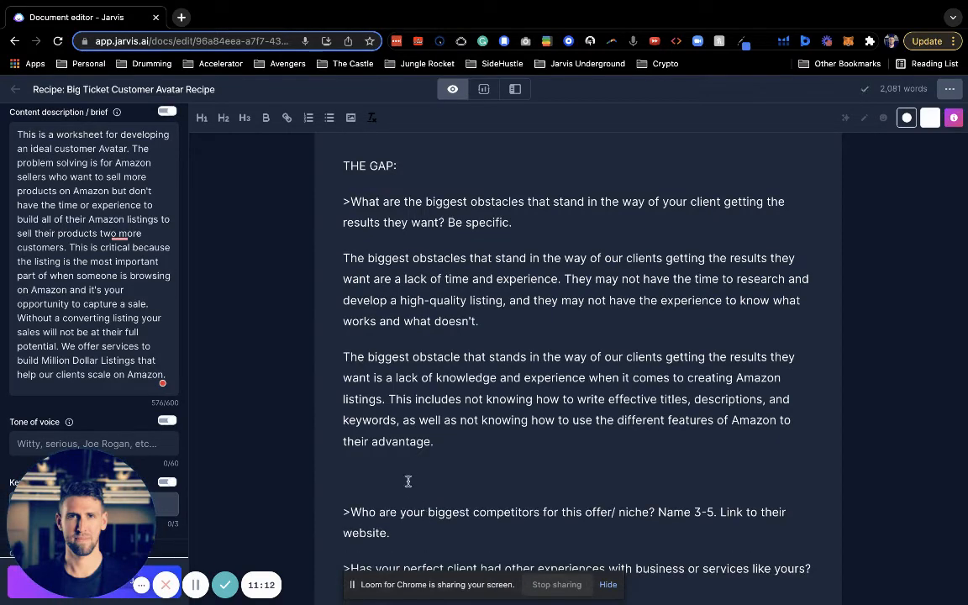
key(BackSpace)
Generate an AI answer to the biggest competitors question and remove the blank line above the answer
scroll(415, 477, down, 2)
click(422, 351)
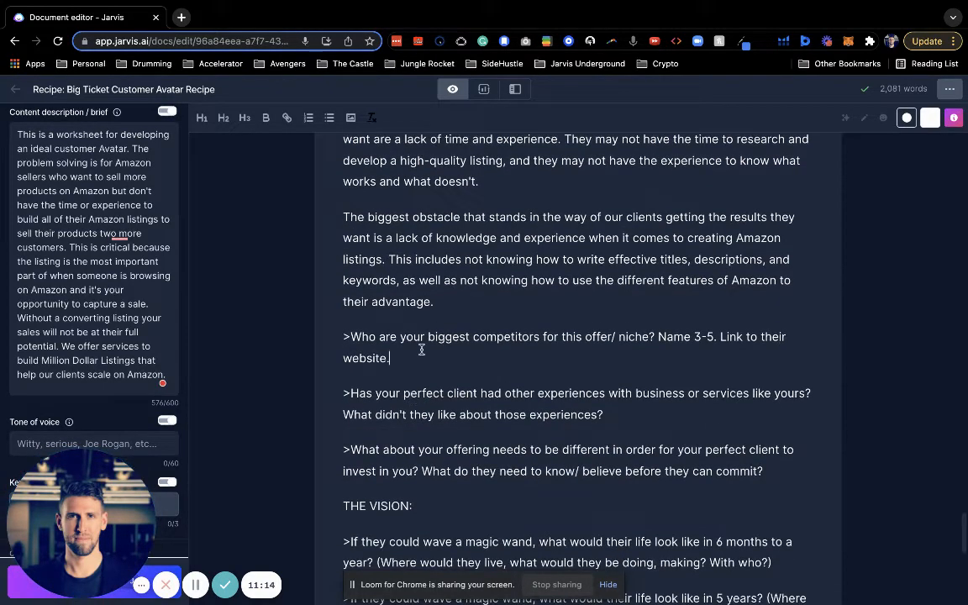
triple_click(422, 350)
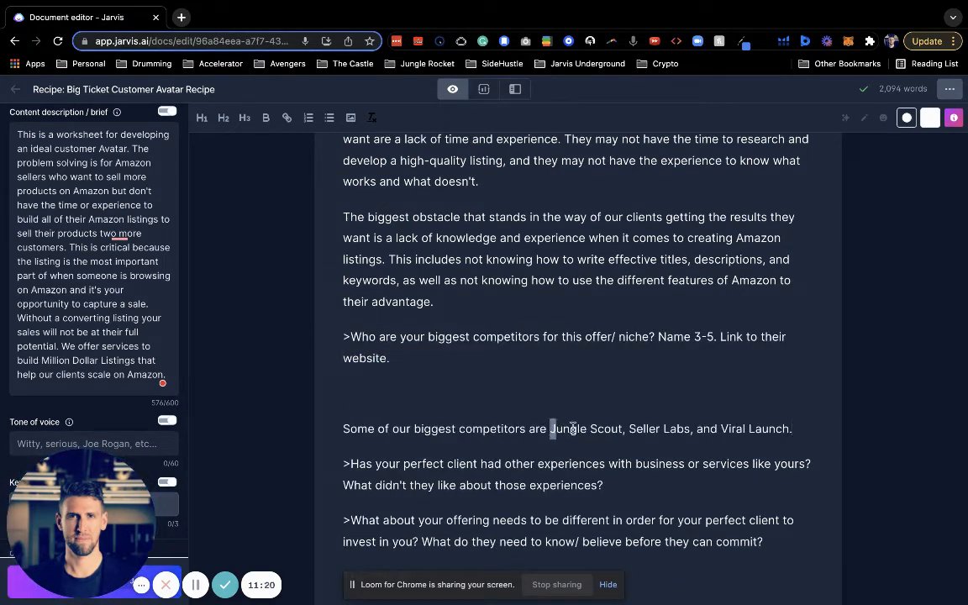
drag(573, 429, 819, 428)
click(449, 407)
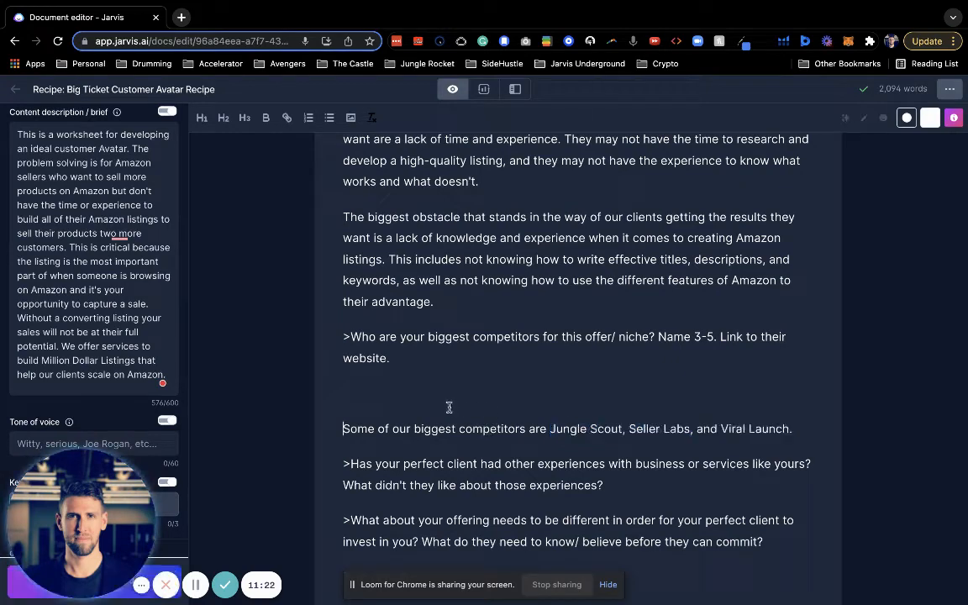
key(BackSpace)
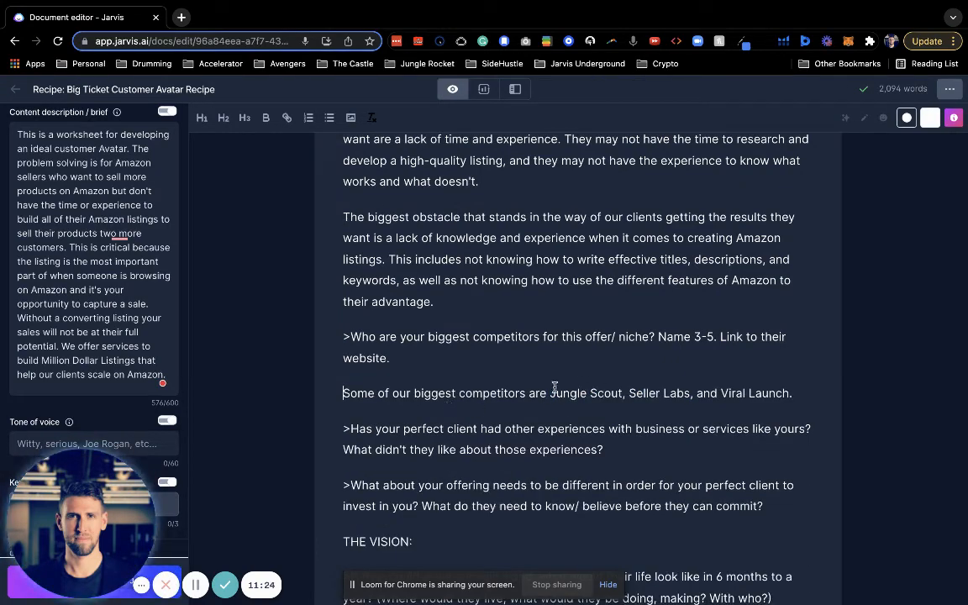
Generate a second AI answer to the biggest competitors question, keeping the first one below it
drag(555, 389, 798, 398)
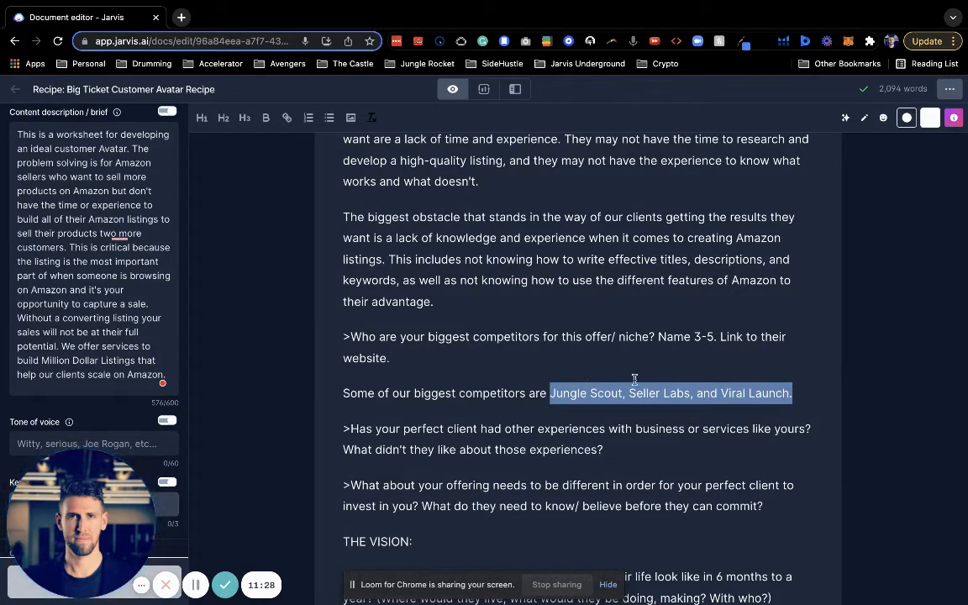
scroll(576, 333, down, 1)
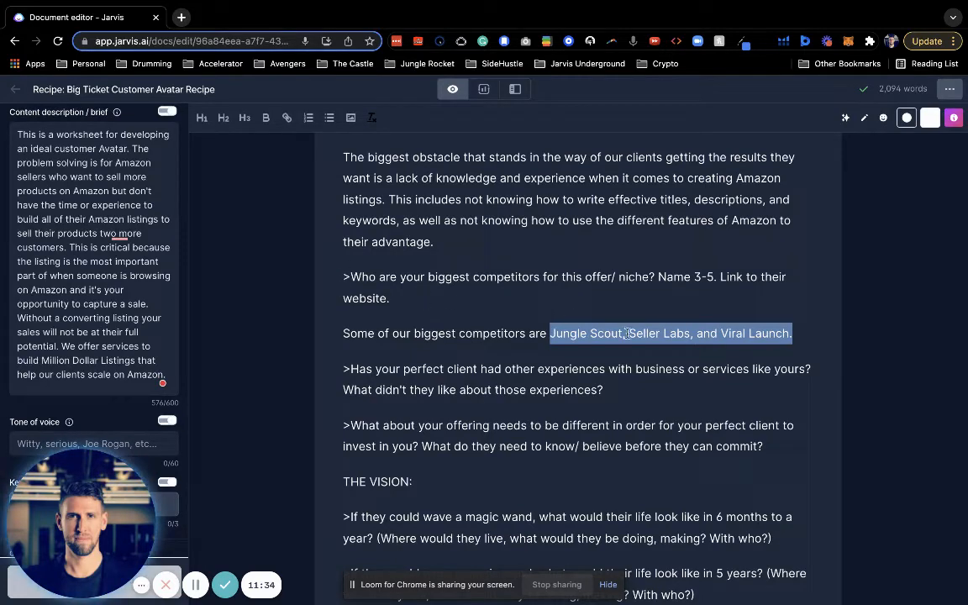
triple_click(448, 296)
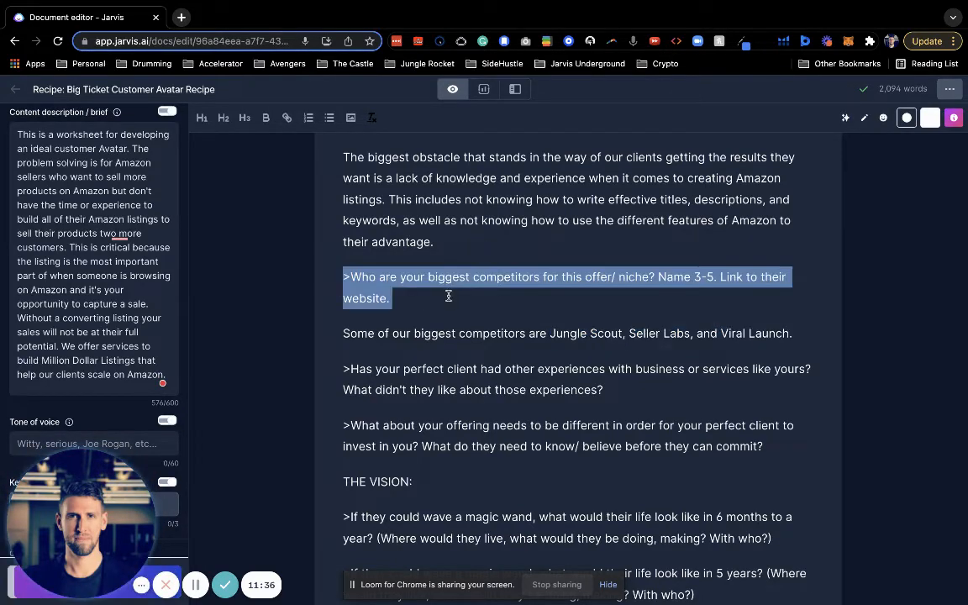
key(super+Return)
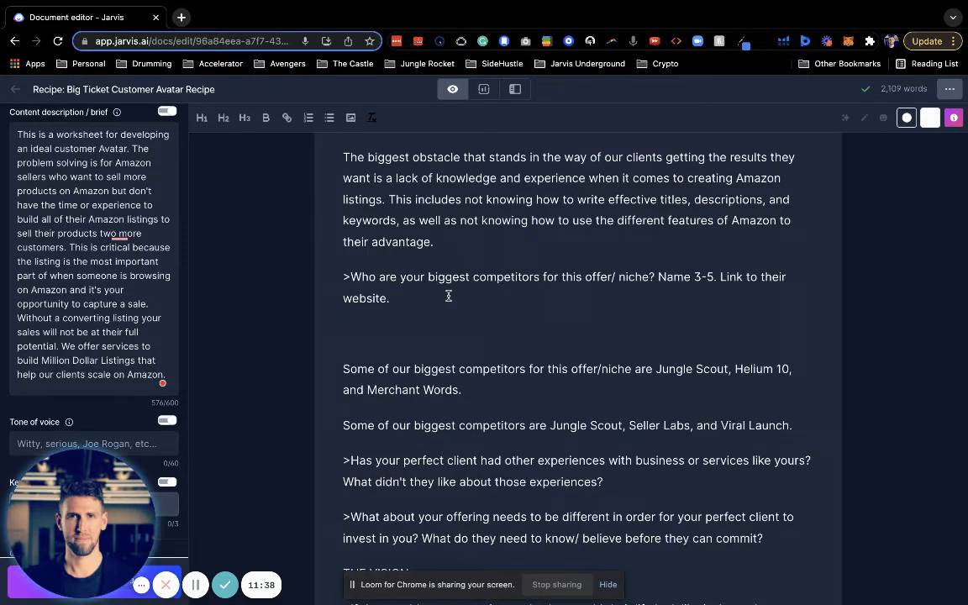
click(391, 348)
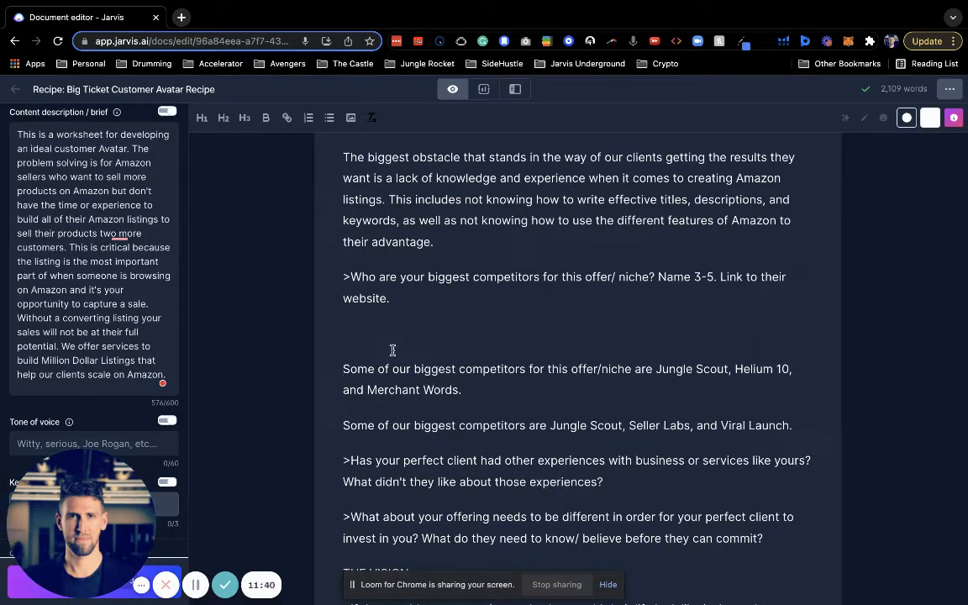
Remove the blank line above the competitors answers and generate an AI answer to the question about the client's other experiences with similar services
key(BackSpace)
triple_click(655, 445)
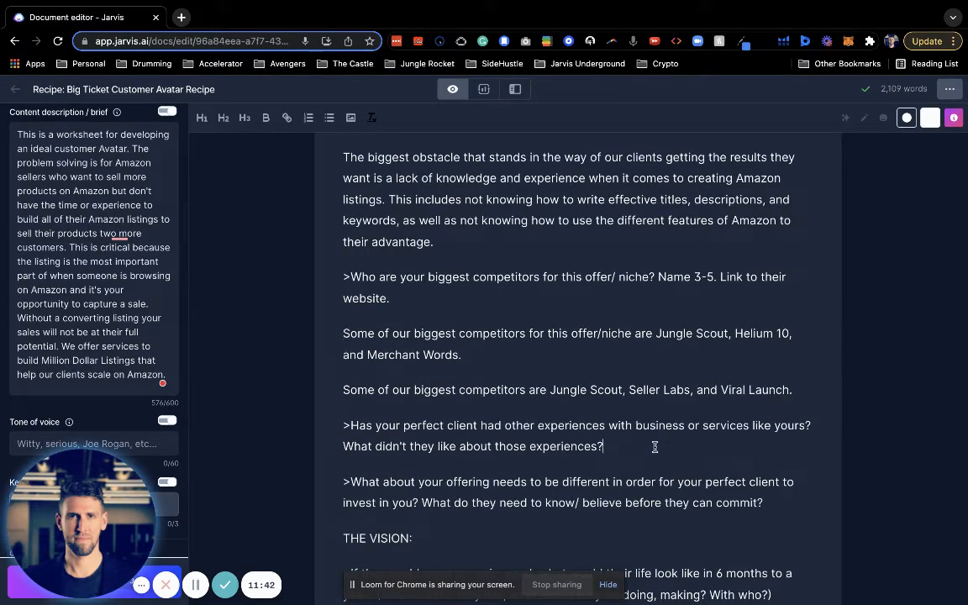
scroll(655, 448, down, 3)
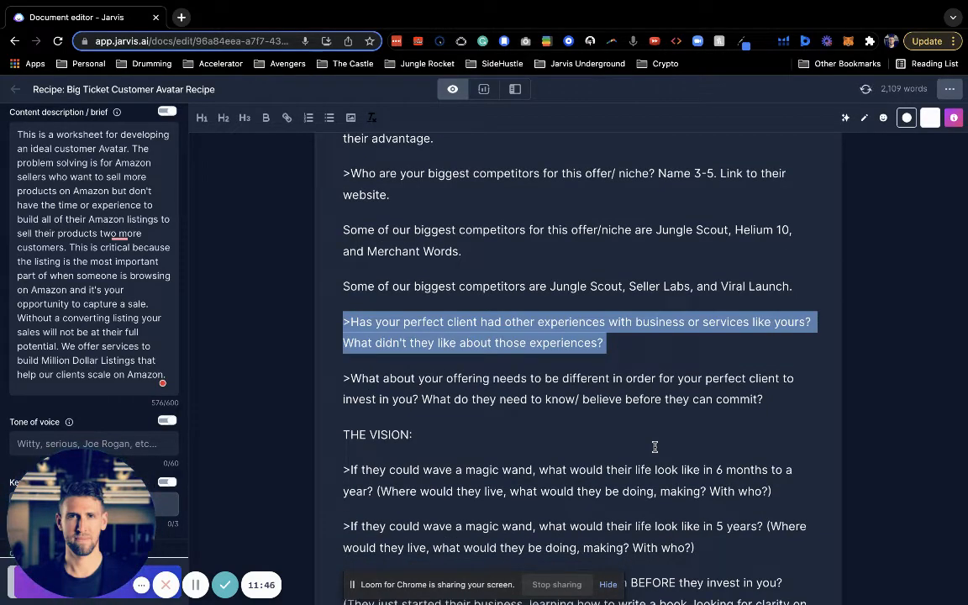
key(super+Return)
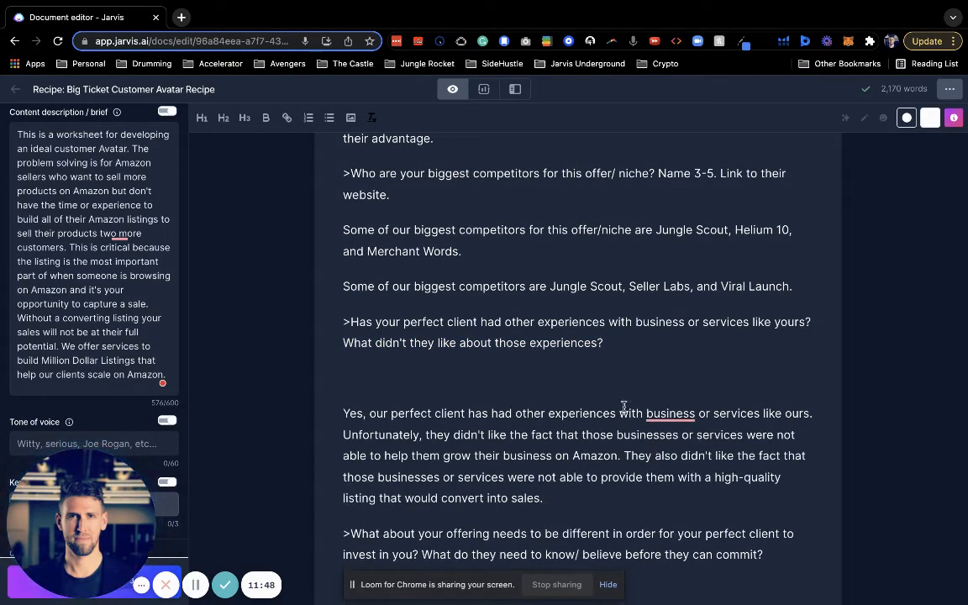
Review the answer about the client's other experiences and remove the blank line above it
scroll(442, 414, down, 1)
triple_click(593, 383)
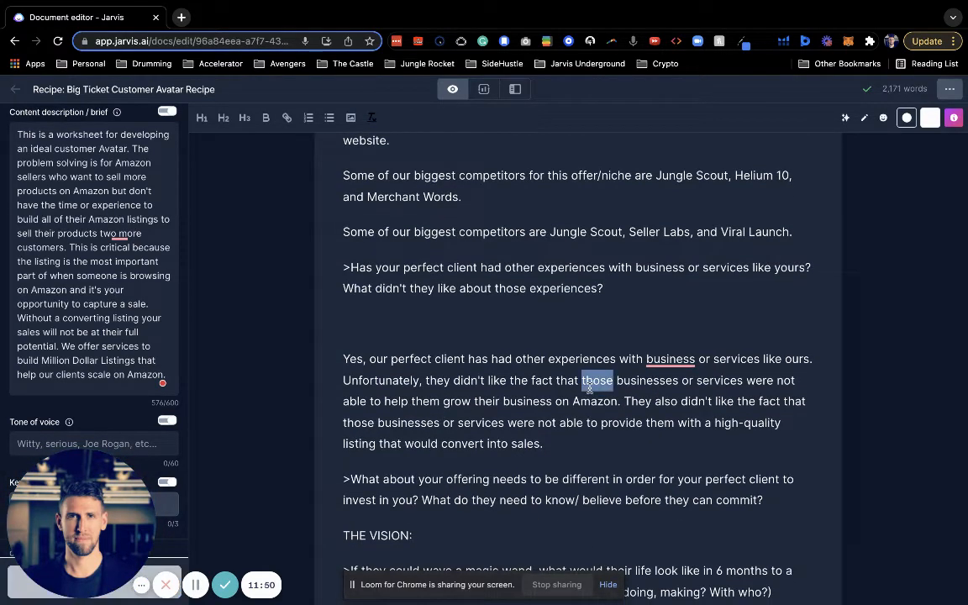
scroll(552, 406, down, 1)
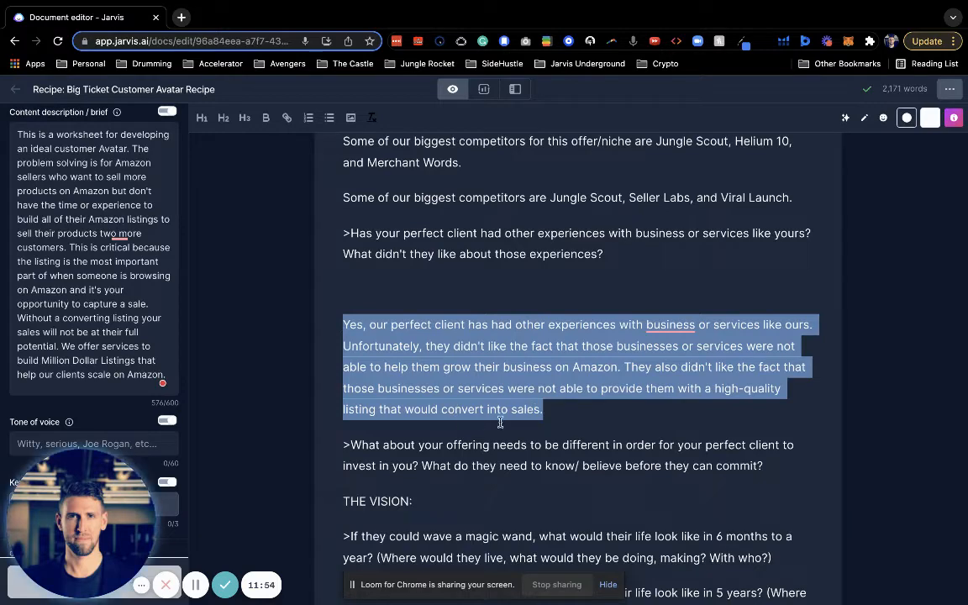
click(582, 414)
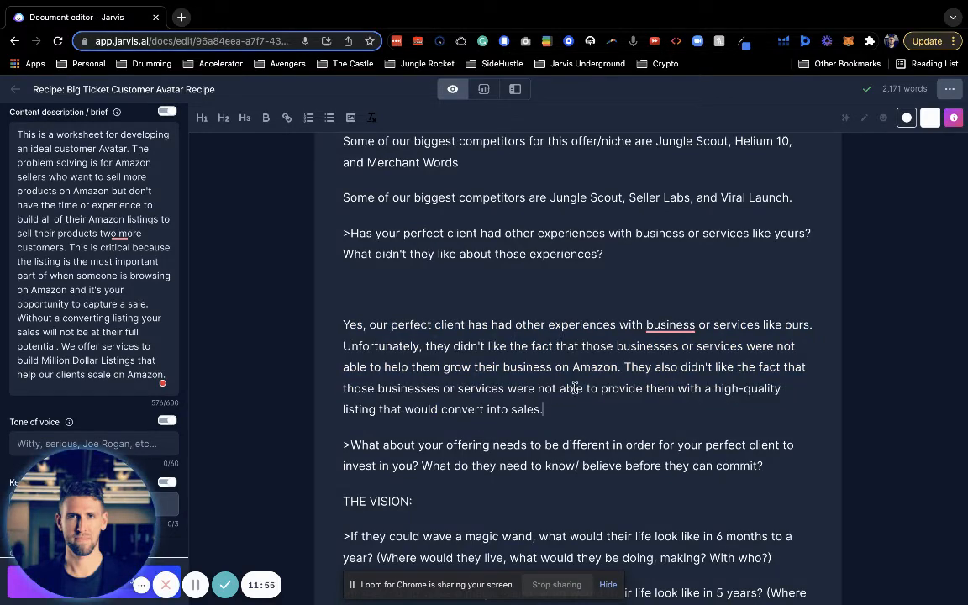
click(533, 300)
key(BackSpace)
Generate an AI answer to the question about what your offering needs to be different, and remove the blank line above the answer
scroll(532, 345, down, 3)
click(792, 317)
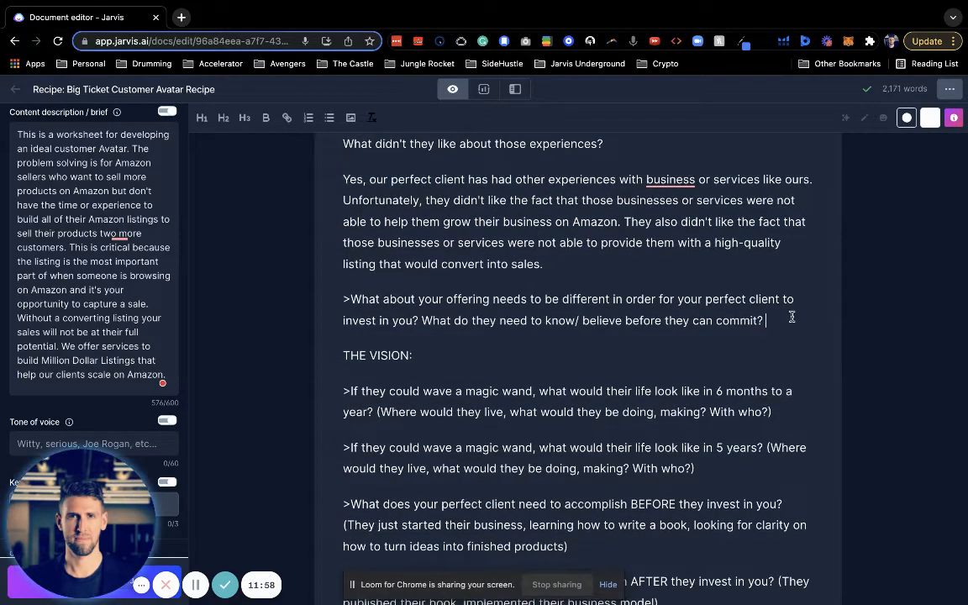
key(super+Return)
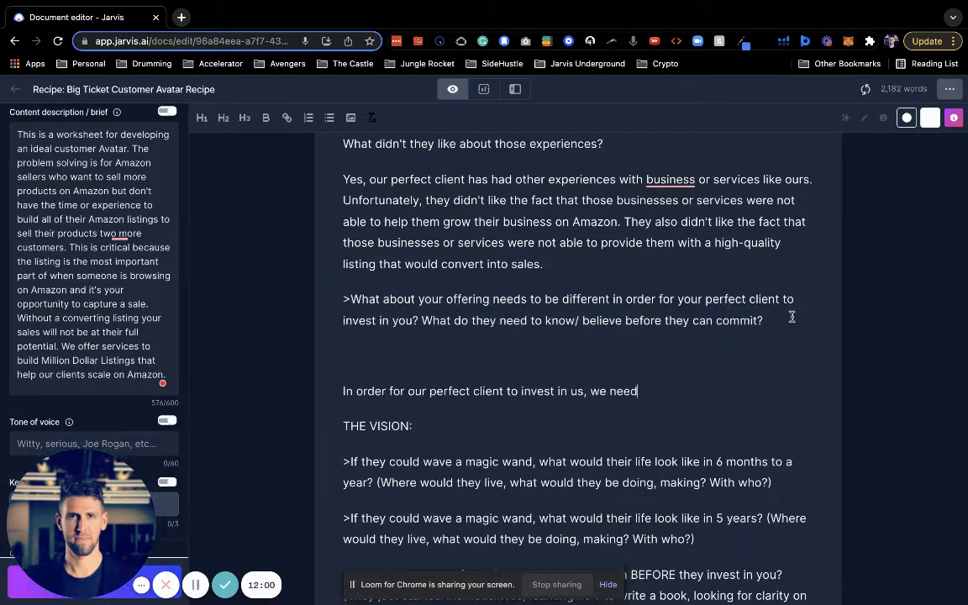
scroll(493, 371, down, 1)
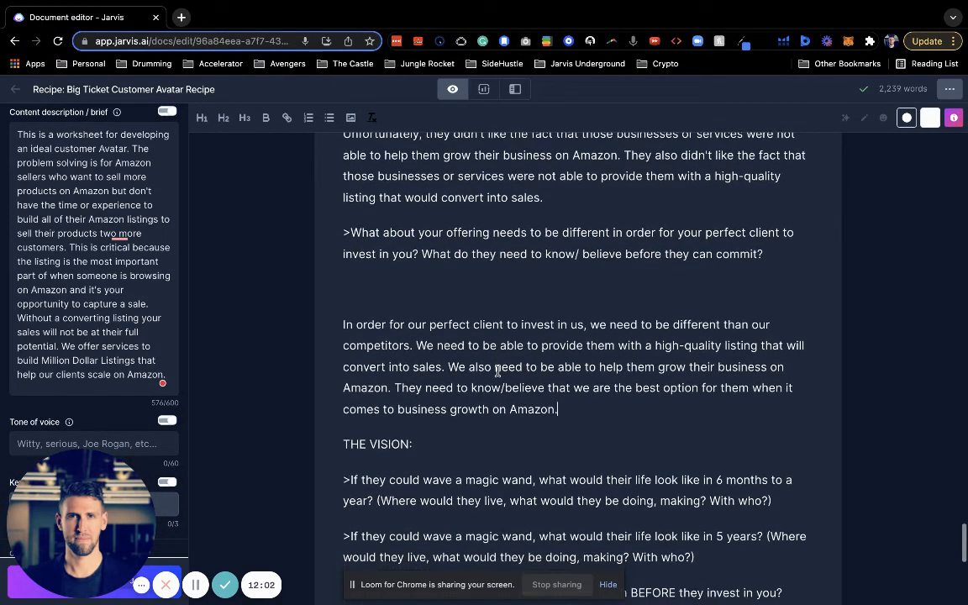
scroll(498, 370, down, 1)
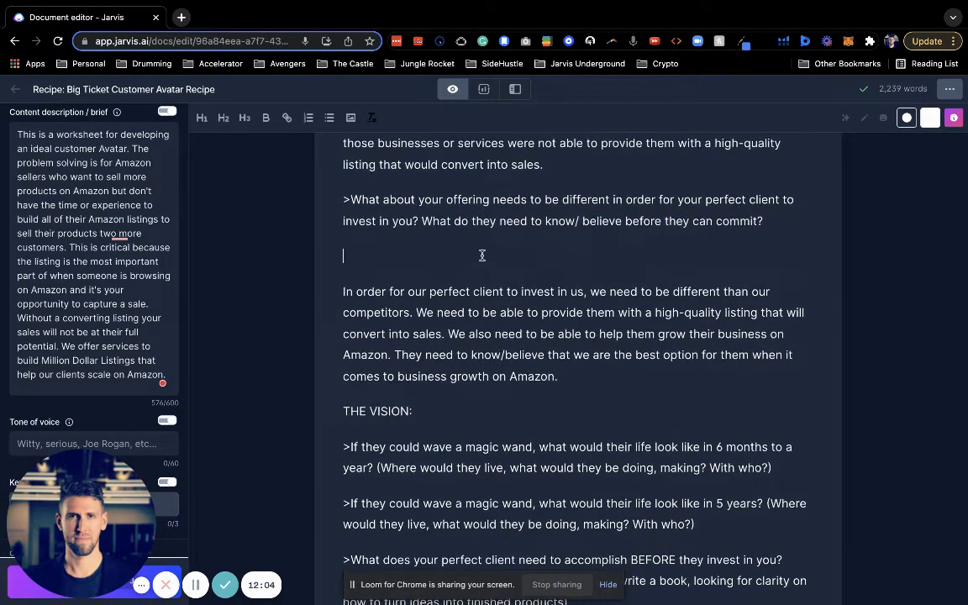
key(BackSpace)
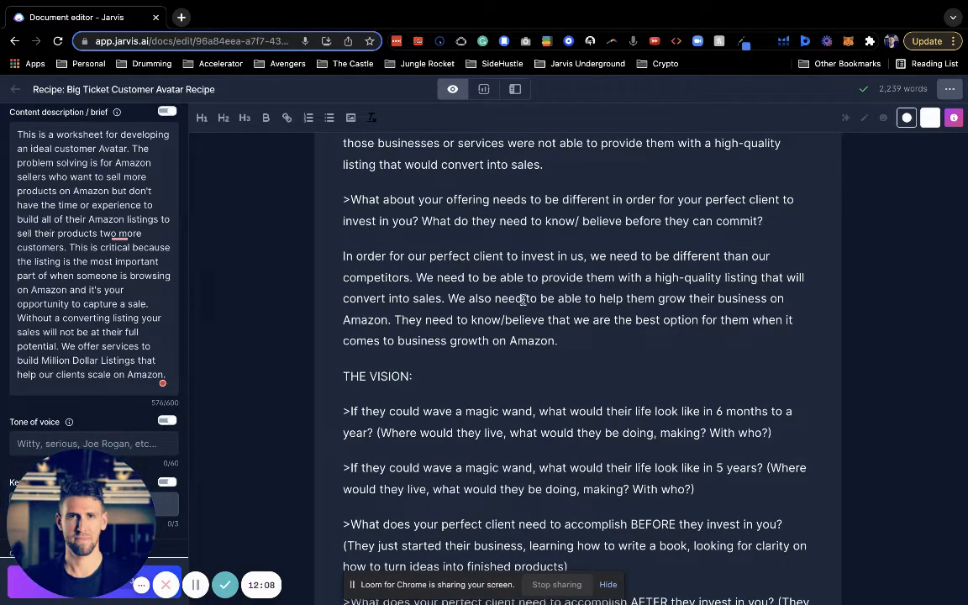
Generate an AI answer to the 6-months-to-a-year magic wand question under THE VISION and remove the blank line above it
scroll(454, 343, down, 2)
triple_click(791, 383)
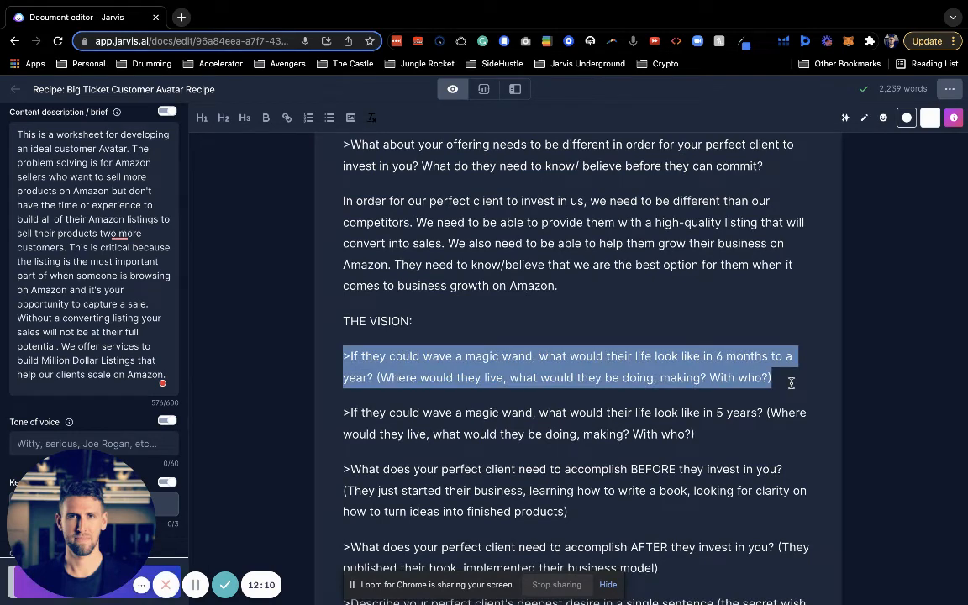
scroll(791, 382, down, 4)
key(super+j)
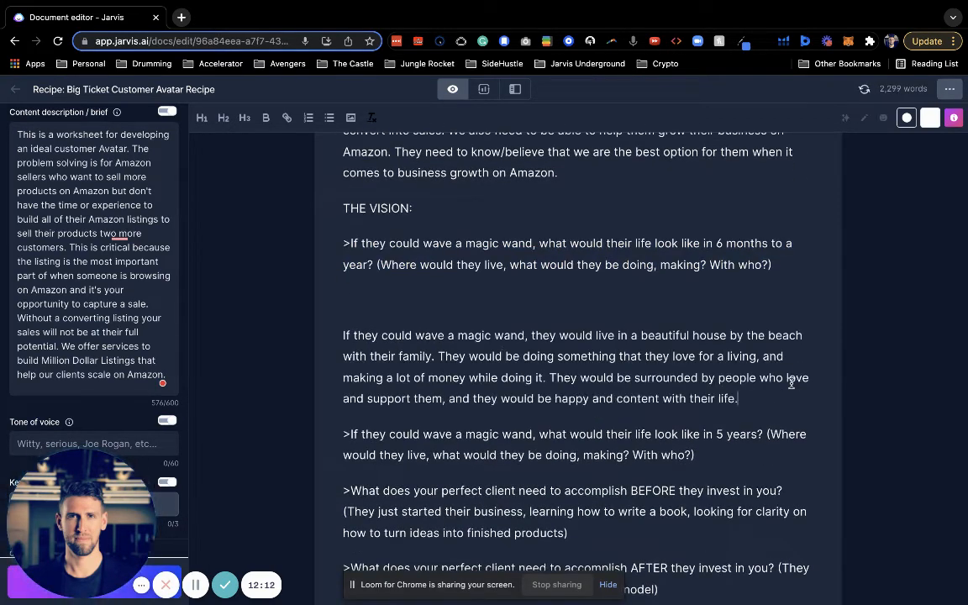
click(643, 292)
key(BackSpace)
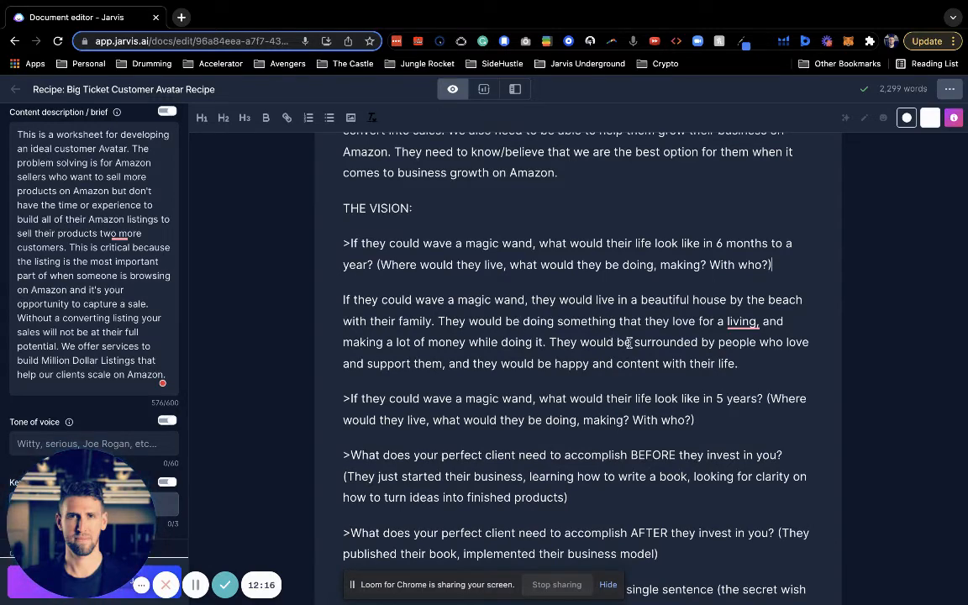
Generate a second AI answer to the 6-months-to-a-year magic wand question, keep the first below it, and remove the blank line above
triple_click(791, 265)
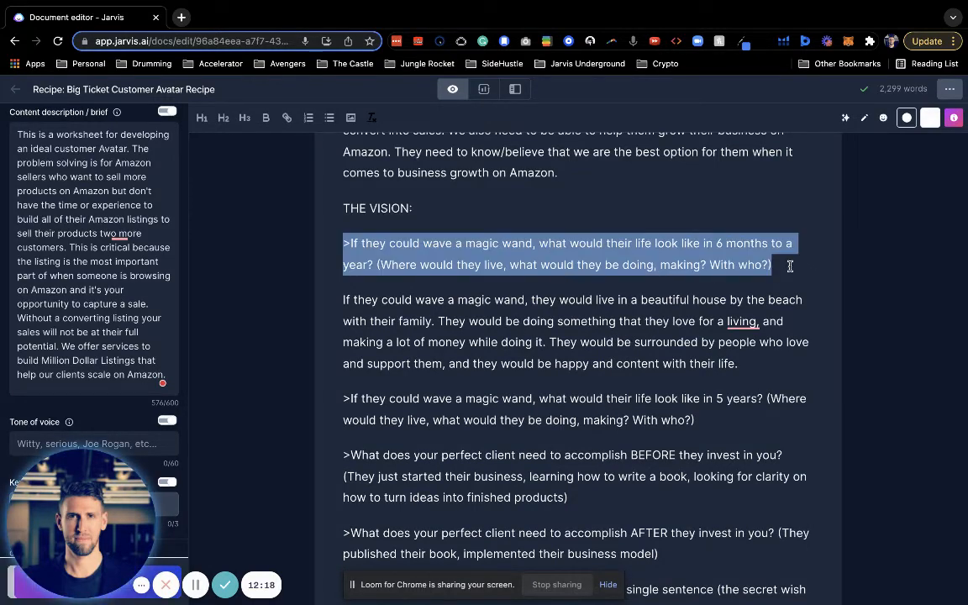
key(super+Return)
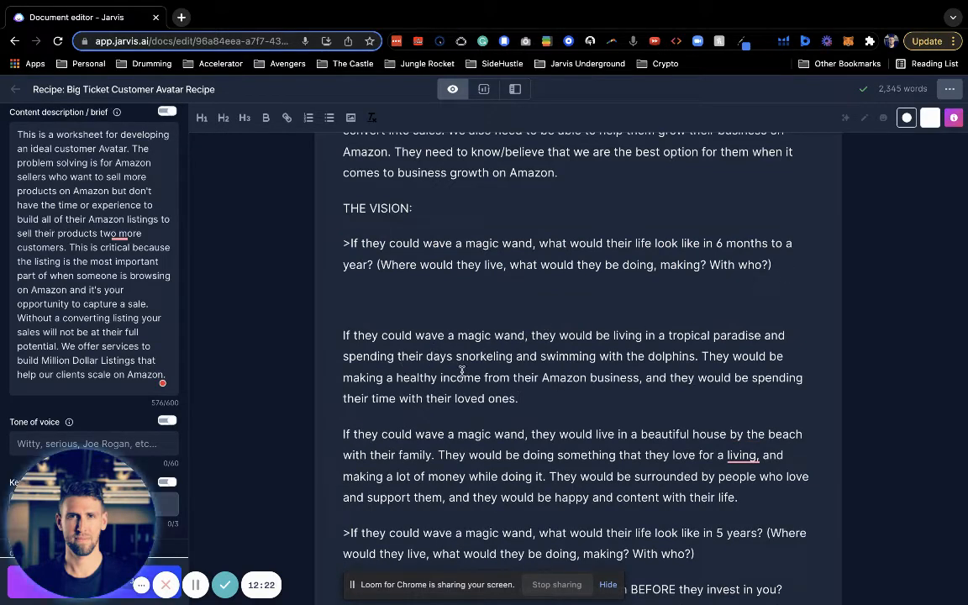
drag(341, 336, 707, 357)
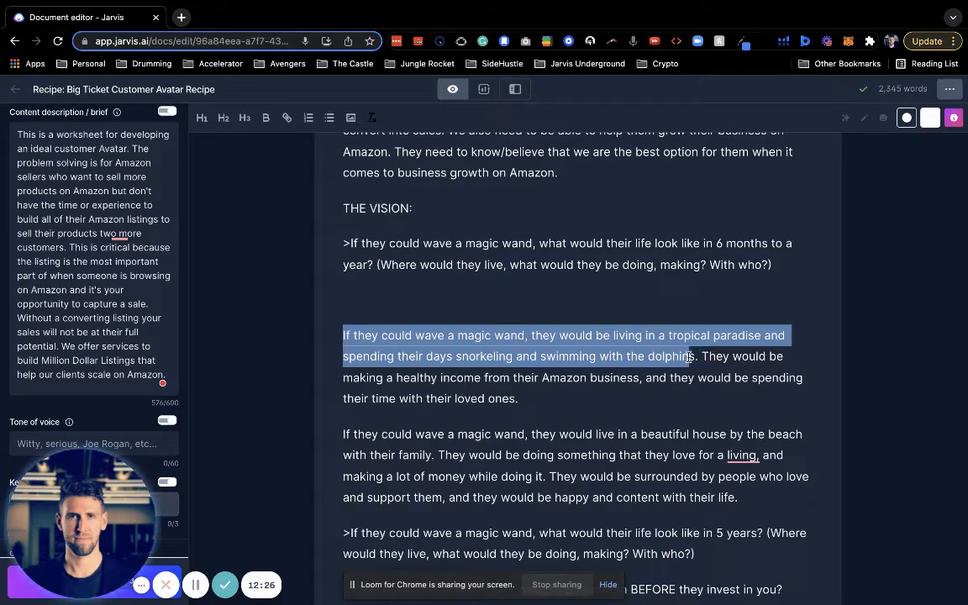
click(548, 398)
drag(548, 398, 354, 336)
scroll(525, 375, down, 1)
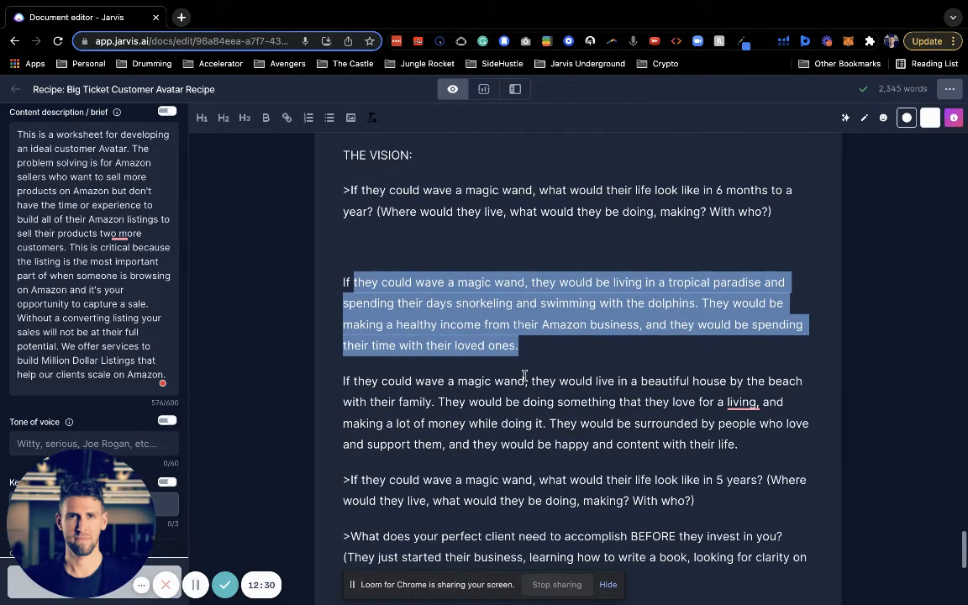
click(389, 240)
key(BackSpace)
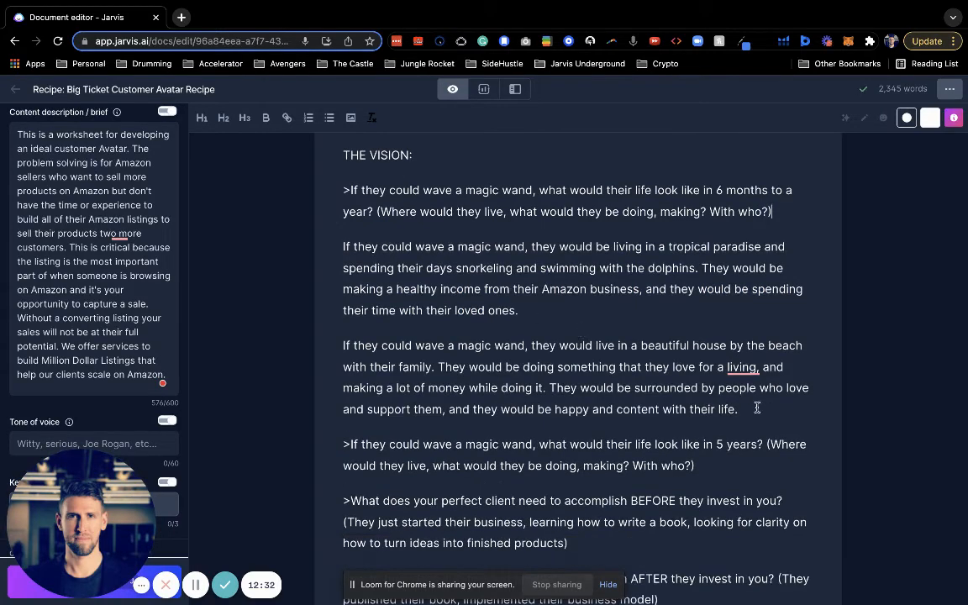
Generate an AI answer to the 5-year magic wand question and put the answer in its own paragraph below the question
scroll(739, 387, down, 2)
triple_click(723, 366)
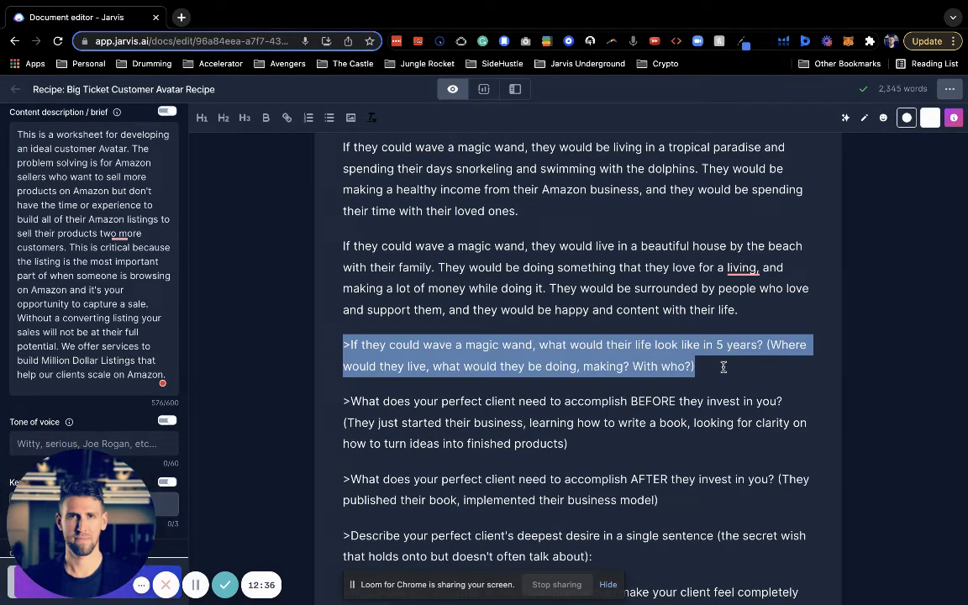
scroll(723, 367, down, 1)
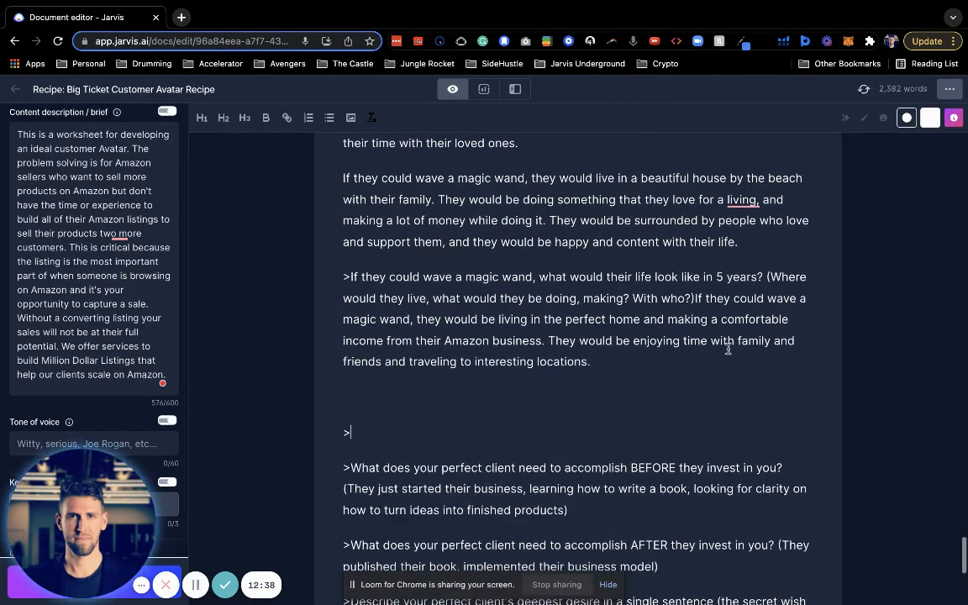
text(What is your best selling US city?)
key(Return)
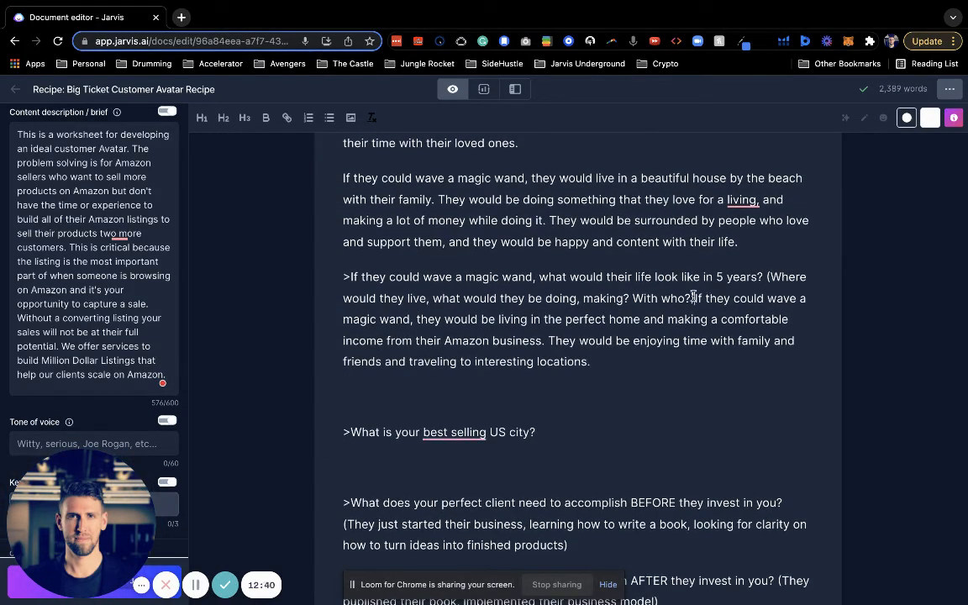
click(695, 297)
key(Return)
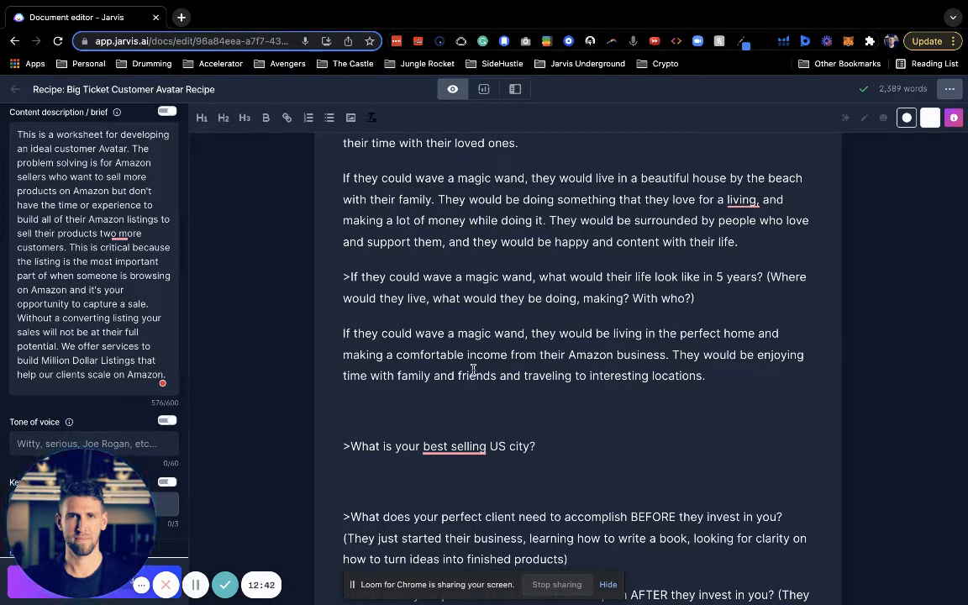
Delete the stray generated question "What is your best selling US city?" and the blank lines around it
click(547, 427)
triple_click(531, 444)
key(BackSpace)
key(BackSpace)
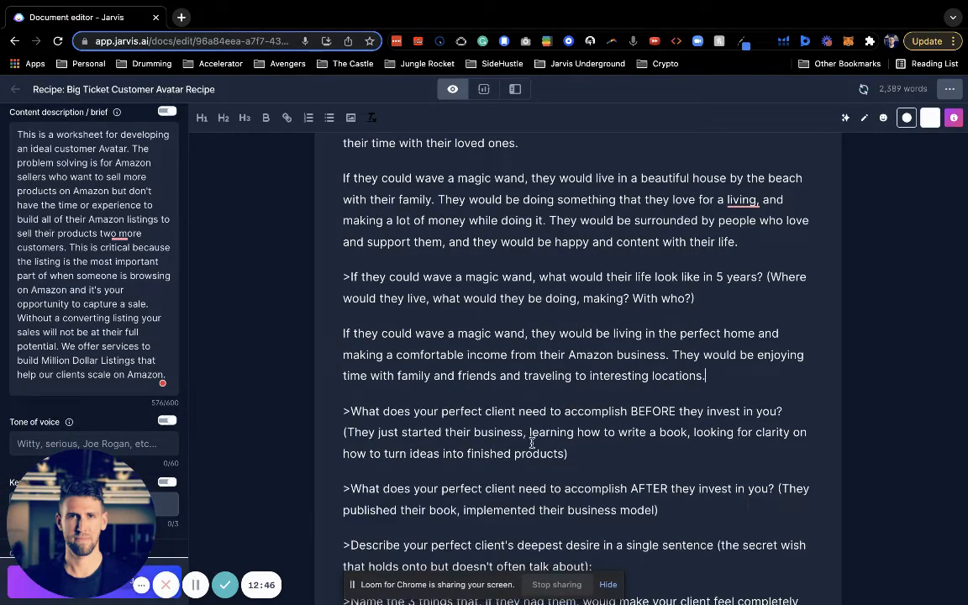
Delete the parenthetical examples from the question about accomplishments BEFORE the client invests, and generate an AI answer to the shortened question
triple_click(619, 453)
key(ctrl+Return)
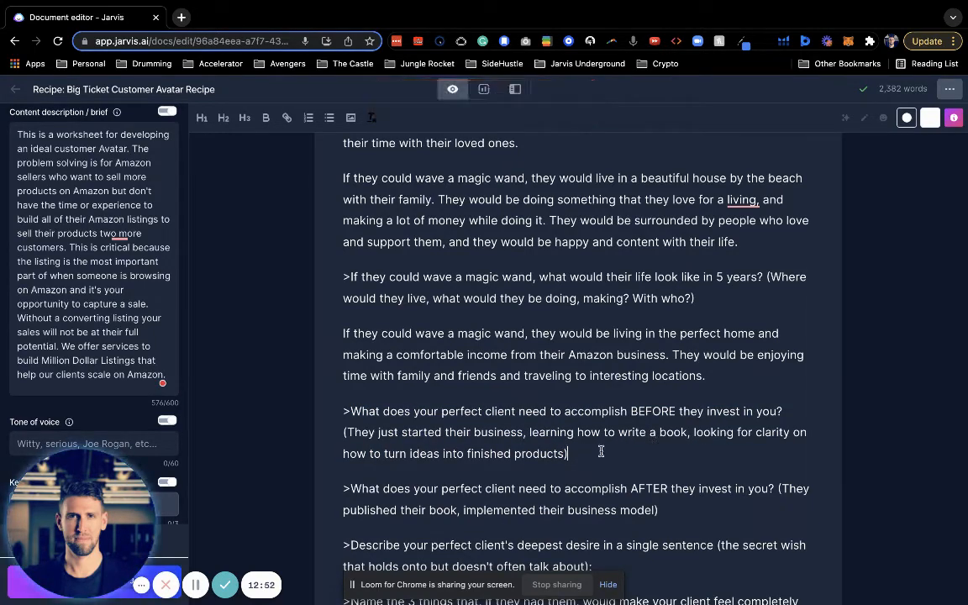
drag(601, 449, 247, 440)
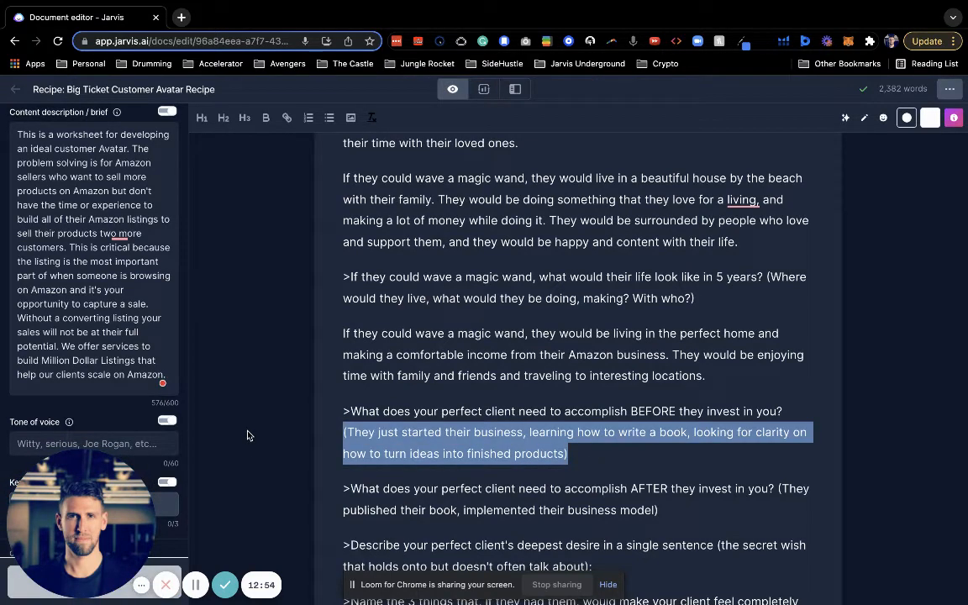
key(BackSpace)
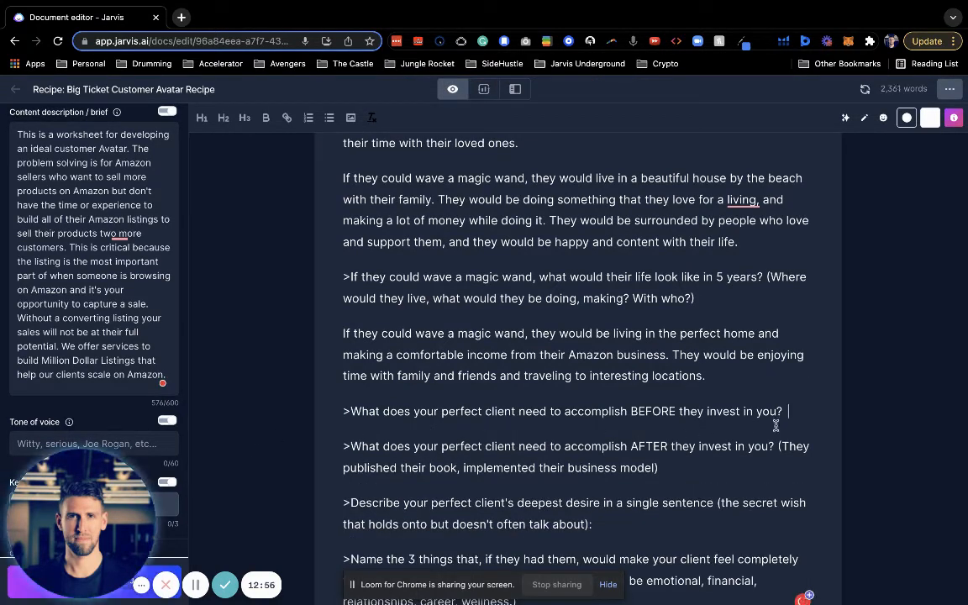
triple_click(773, 424)
scroll(513, 387, down, 1)
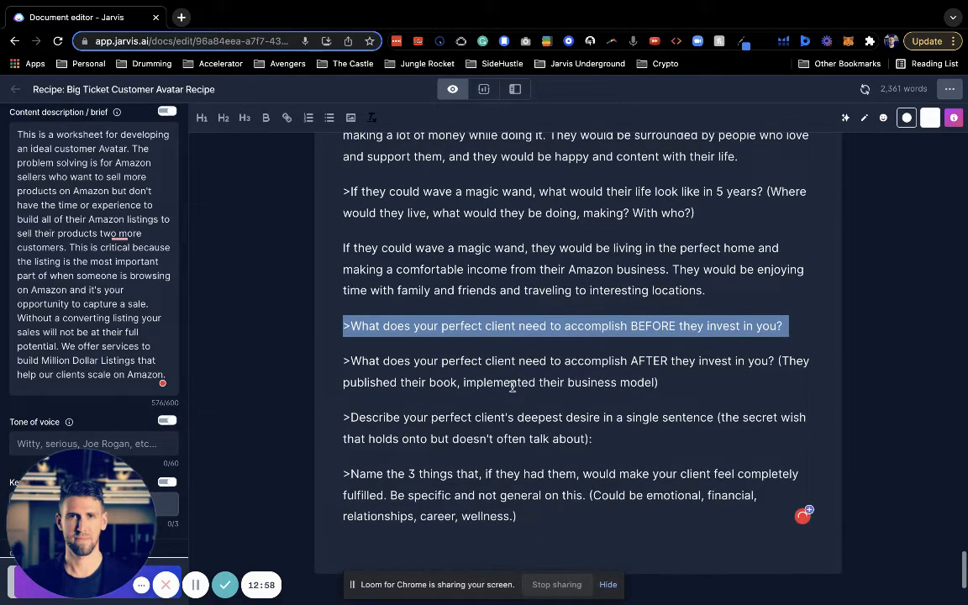
key(super+Return)
scroll(405, 399, down, 1)
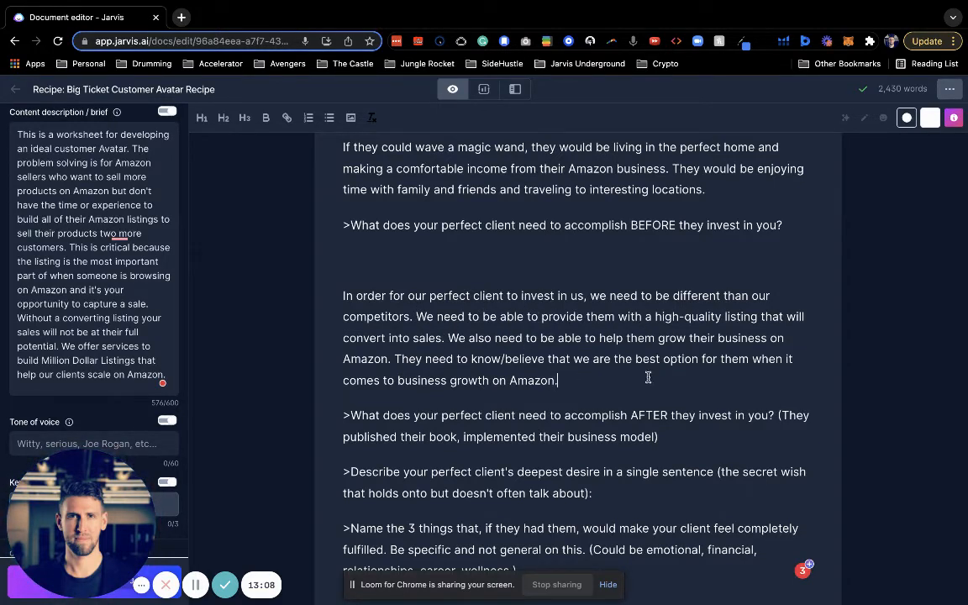
Generate an AI answer to the question about what the perfect client needs to accomplish AFTER they invest
triple_click(707, 429)
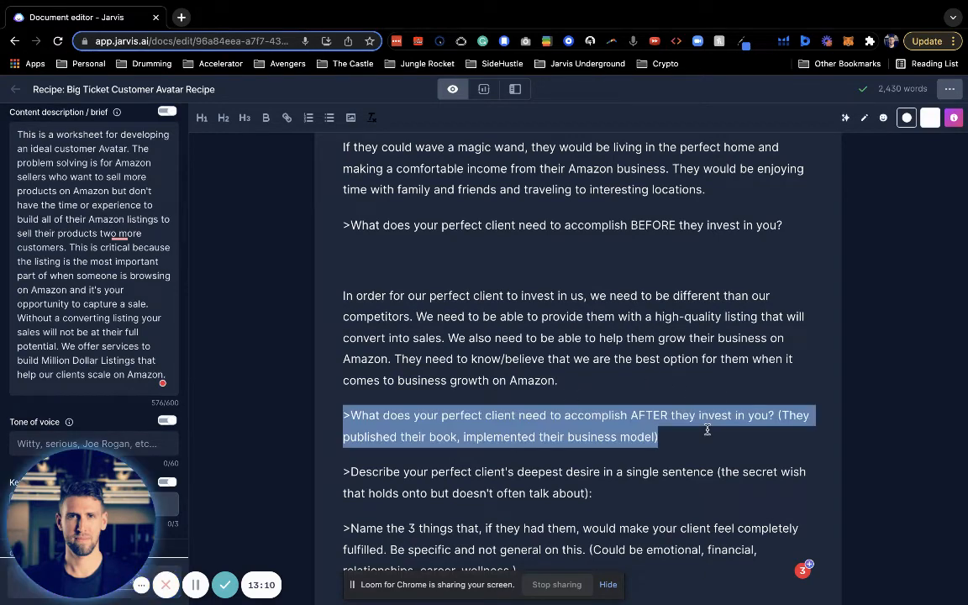
scroll(707, 429, down, 1)
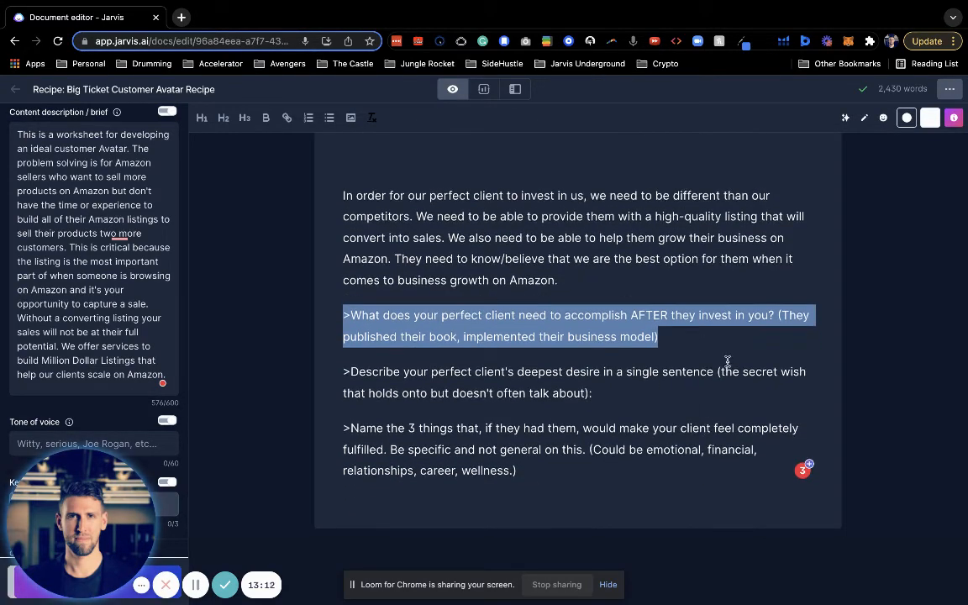
key(super+Return)
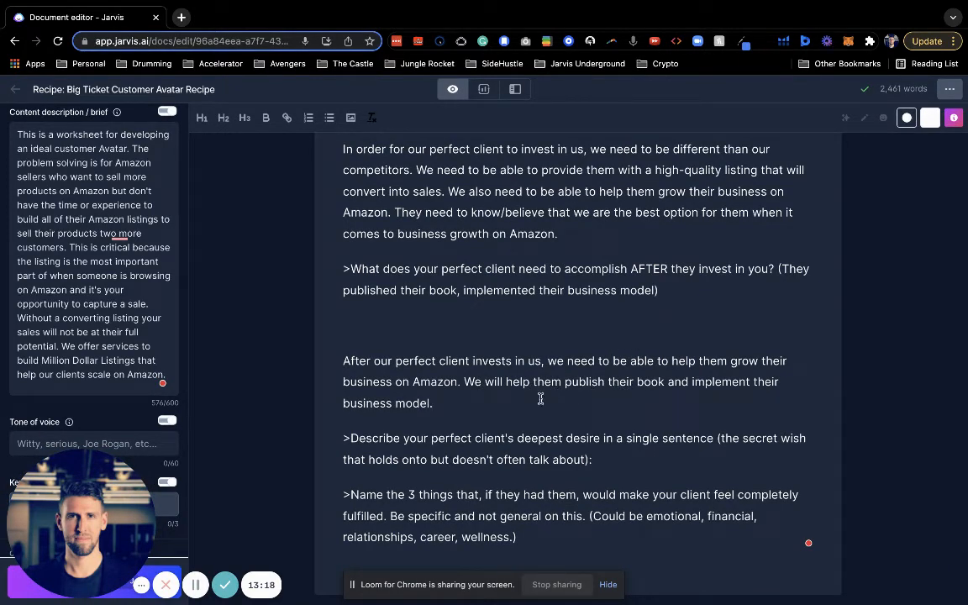
Replace "publish their book and implement their business model." in the AFTER answer with "launch their listing on Amazon ansd" and let the AI continue the sentence
drag(605, 395, 576, 381)
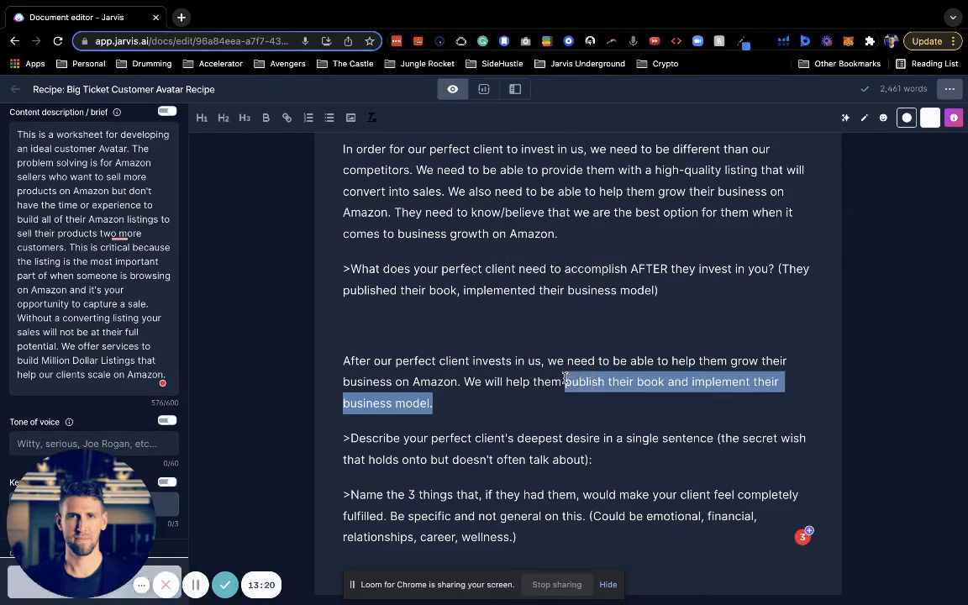
text(launch their)
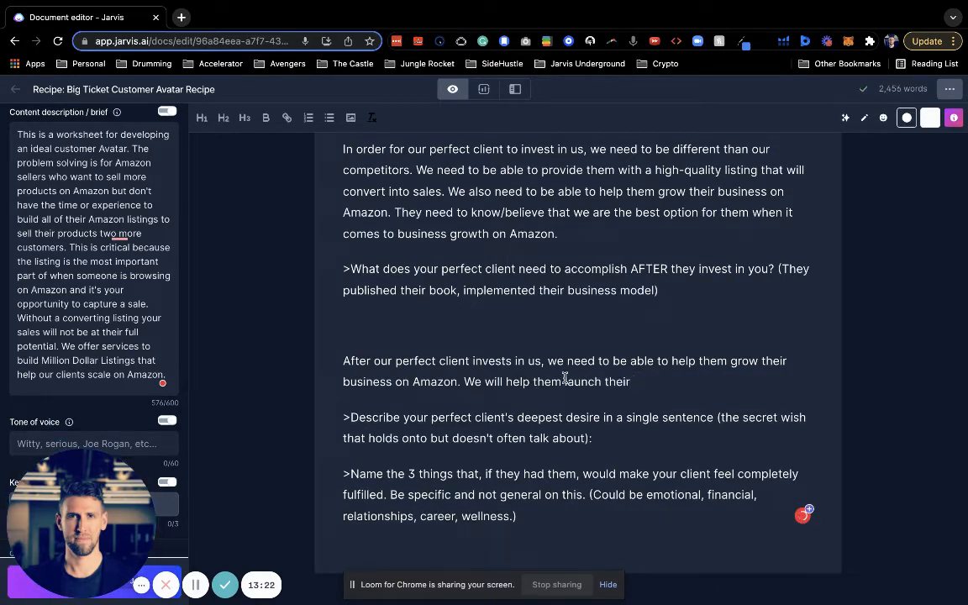
text( listing on Amazon ansd)
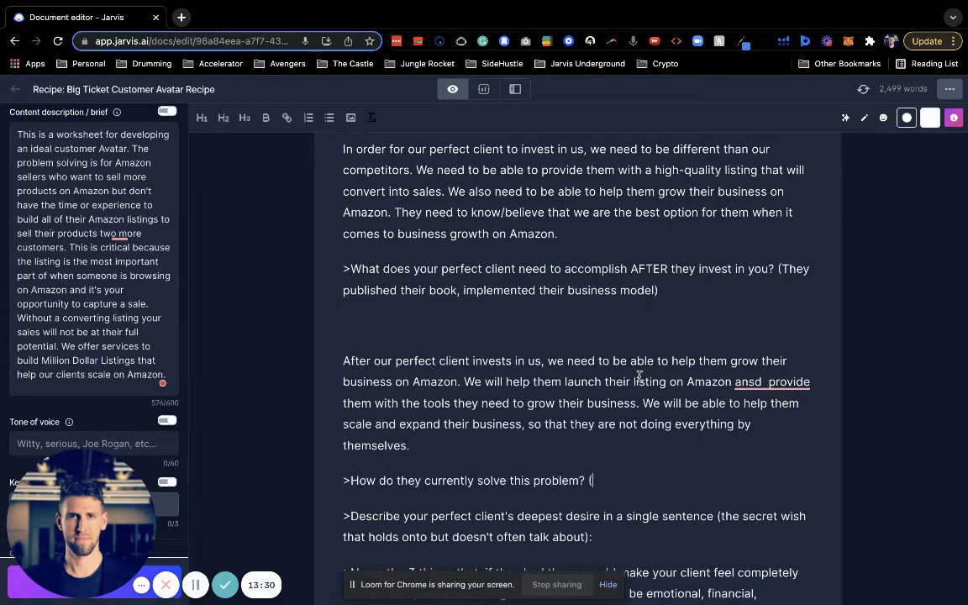
Delete the stray generated question "How do they currently solve this problem?" together with its partial answer
scroll(638, 409, down, 1)
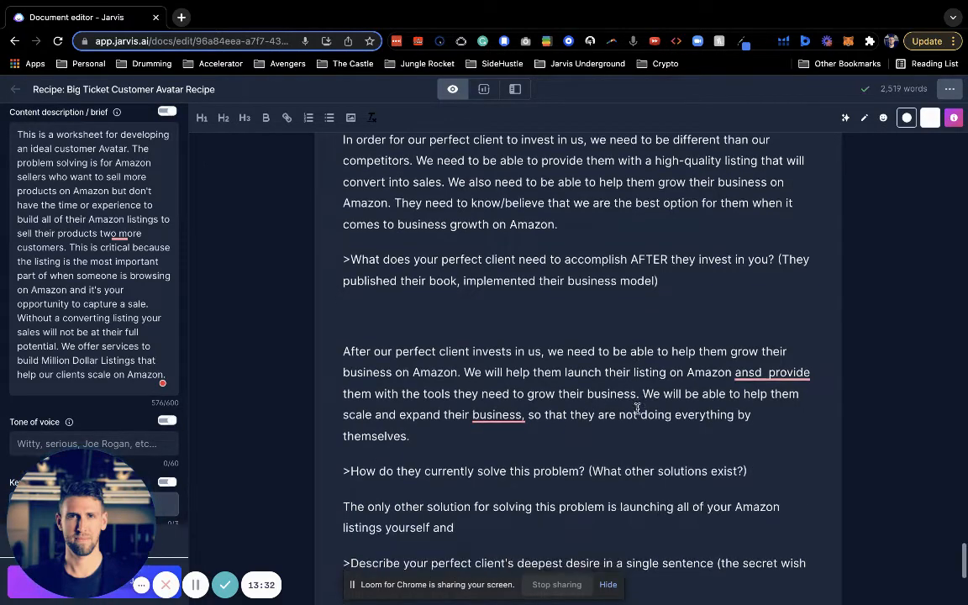
drag(455, 507, 344, 450)
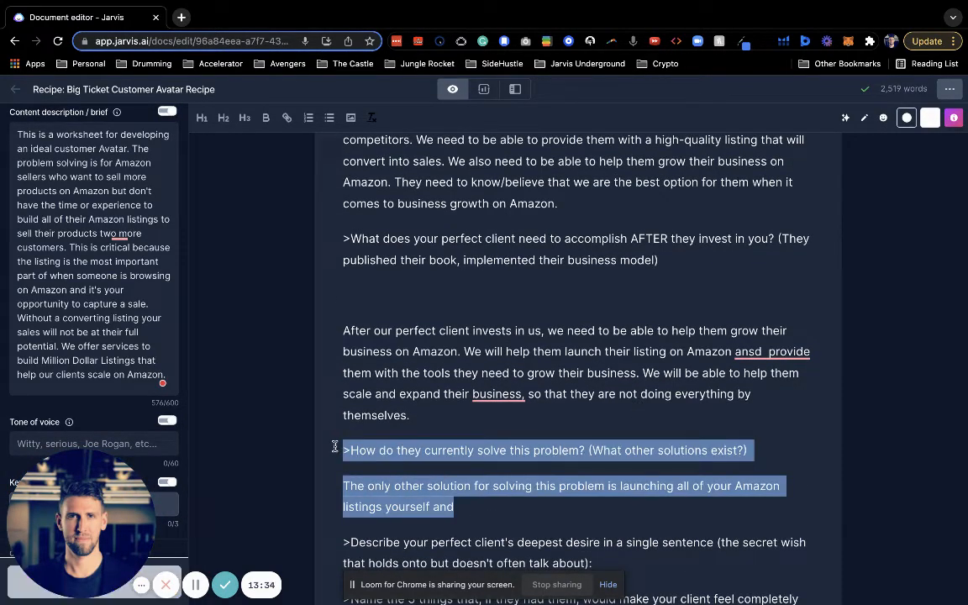
key(BackSpace)
Correct "ansd" to "and" in the AFTER answer, remove the extra space before "provide", and delete the blank line below the answer
mouse_move(748, 353)
click(765, 380)
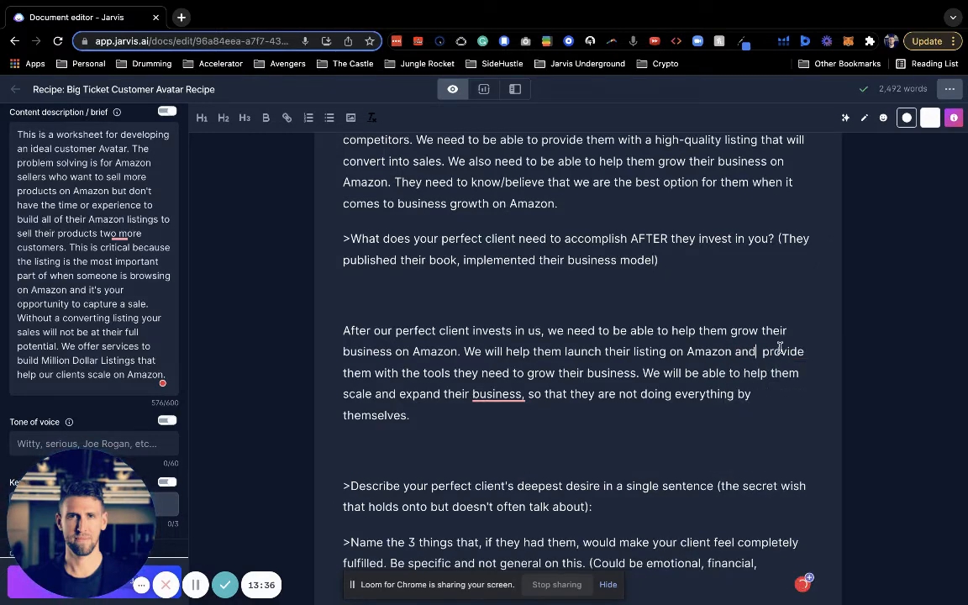
click(765, 351)
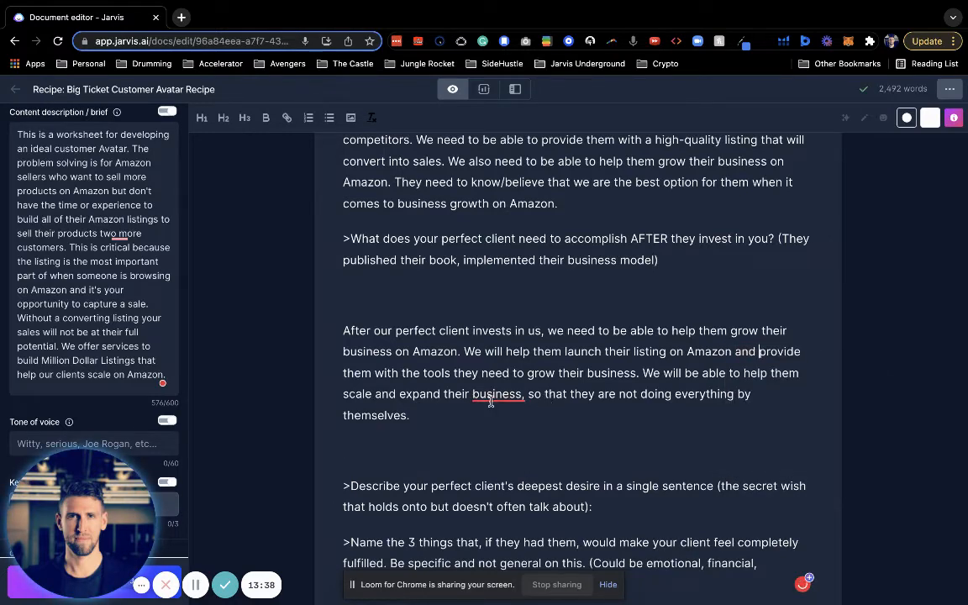
scroll(490, 401, down, 1)
click(443, 410)
key(BackSpace)
Generate two AI answers to the question about the perfect client's deepest desire
scroll(496, 413, down, 1)
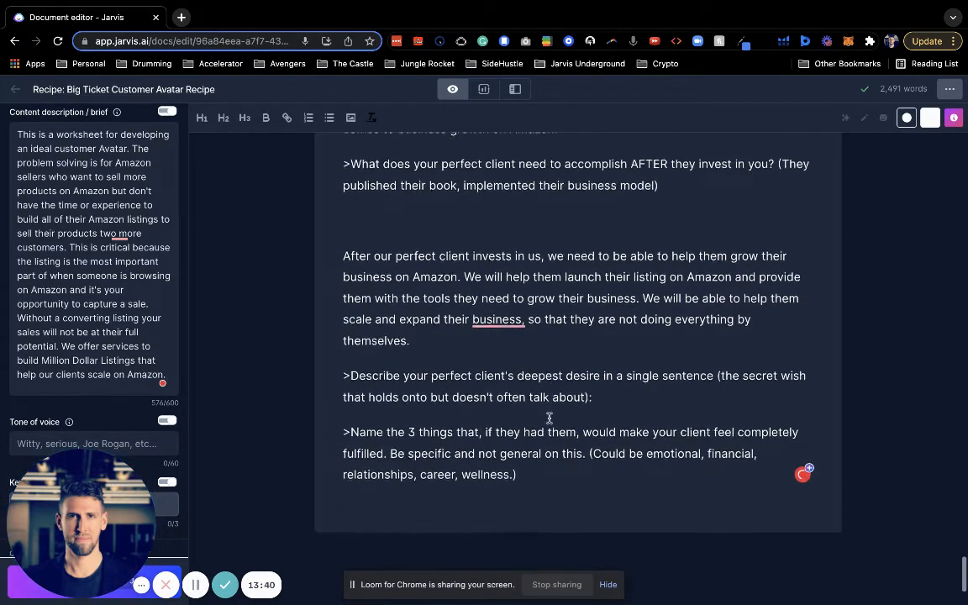
scroll(623, 364, down, 1)
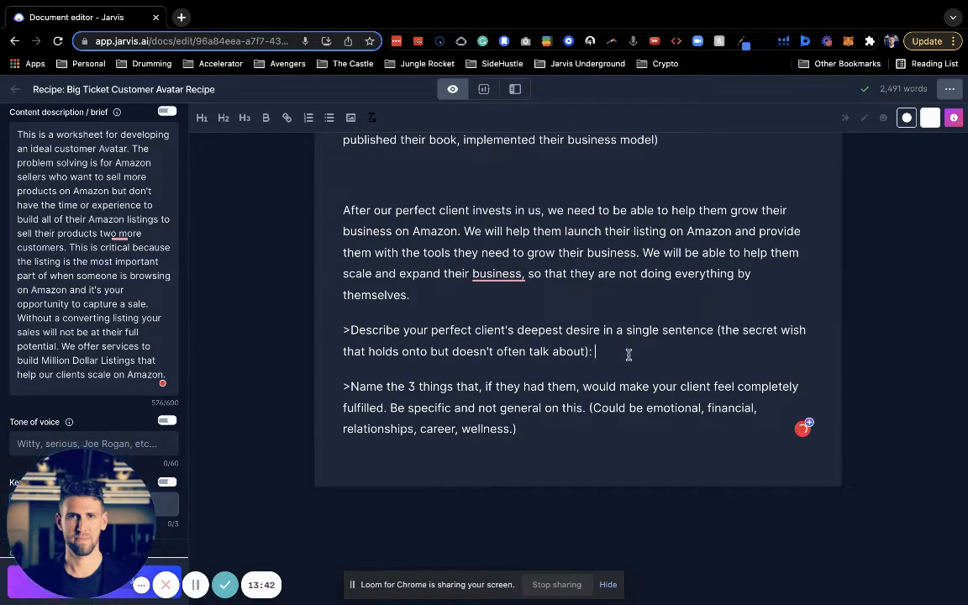
triple_click(628, 354)
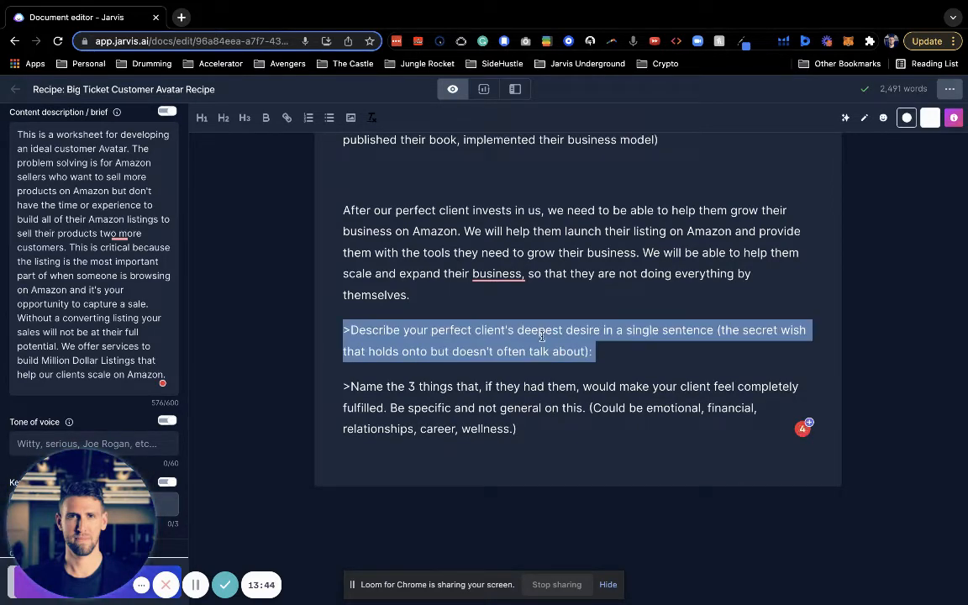
key(super+Return)
scroll(609, 345, down, 2)
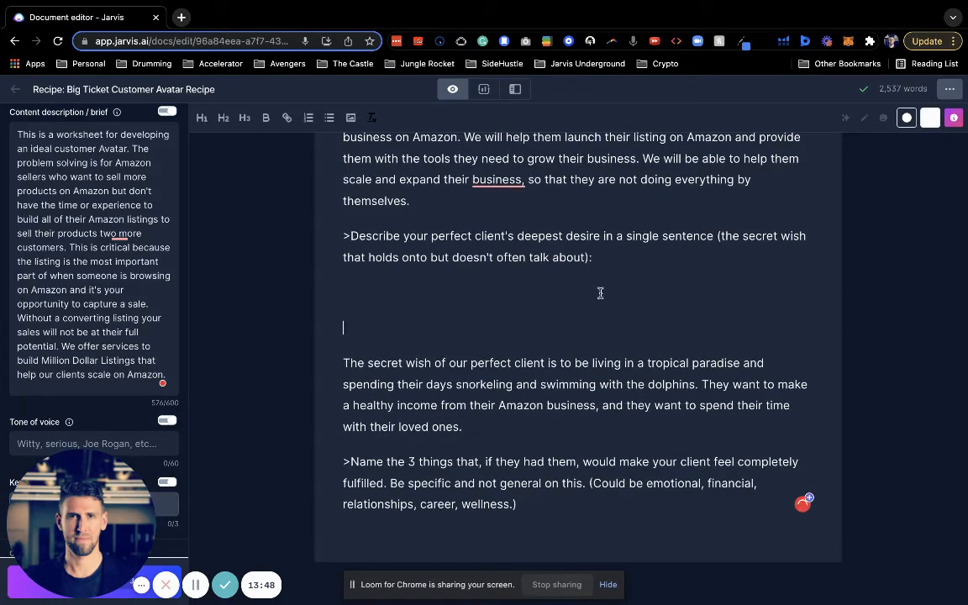
triple_click(648, 257)
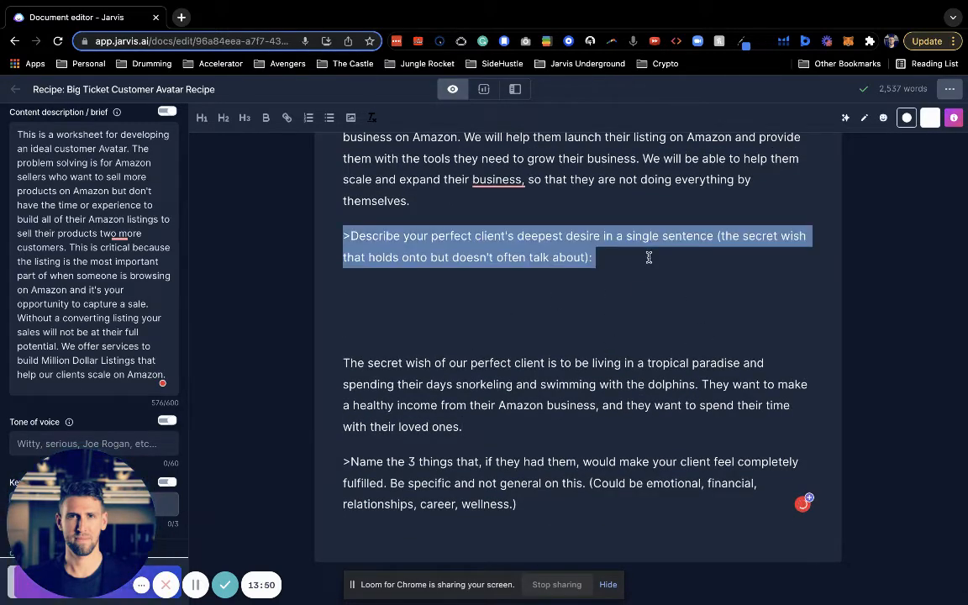
key(super+Return)
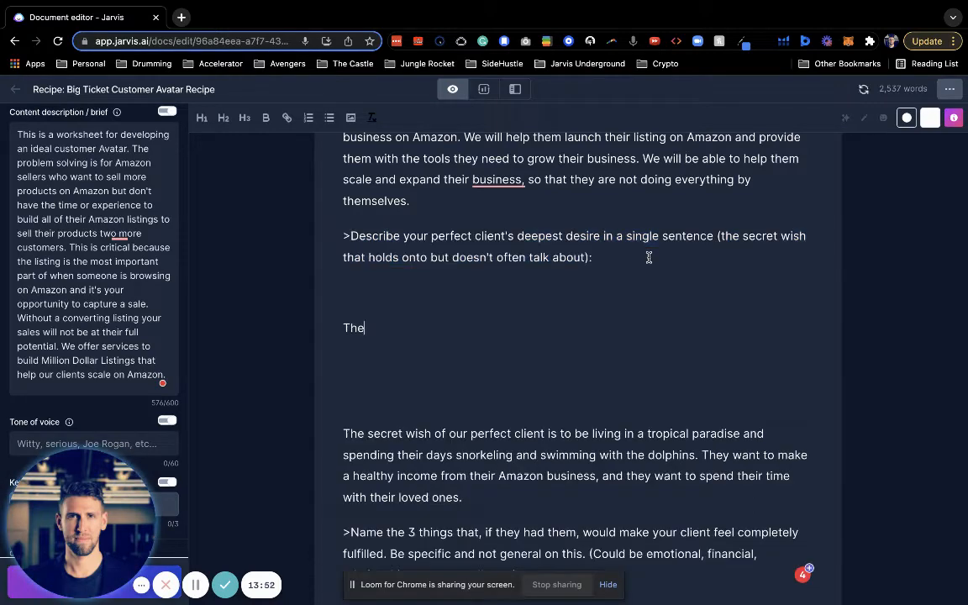
Insert a "***" separator line above the deepest desire question and generate another AI answer to it
scroll(649, 257, up, 3)
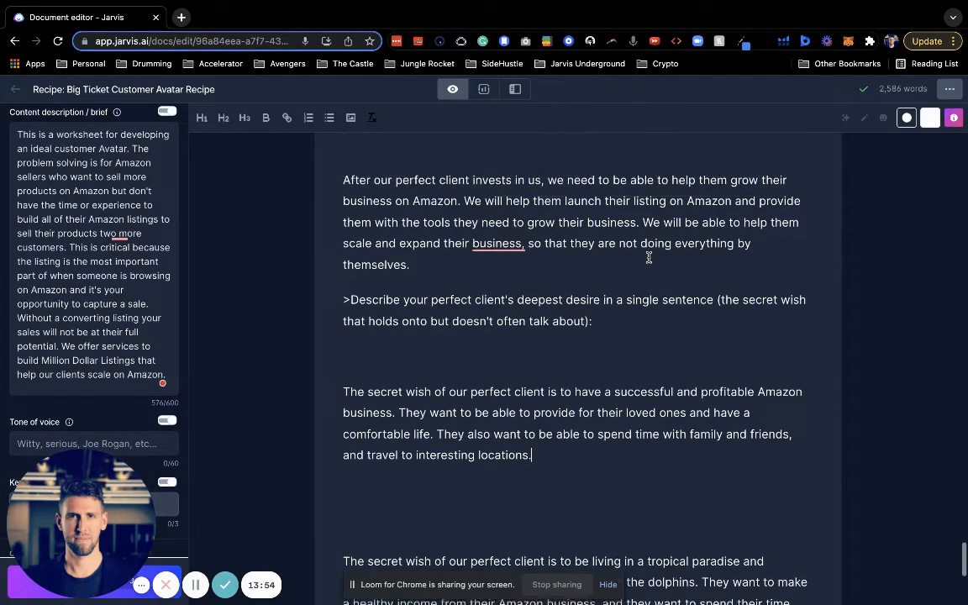
click(432, 314)
key(Return)
text(***)
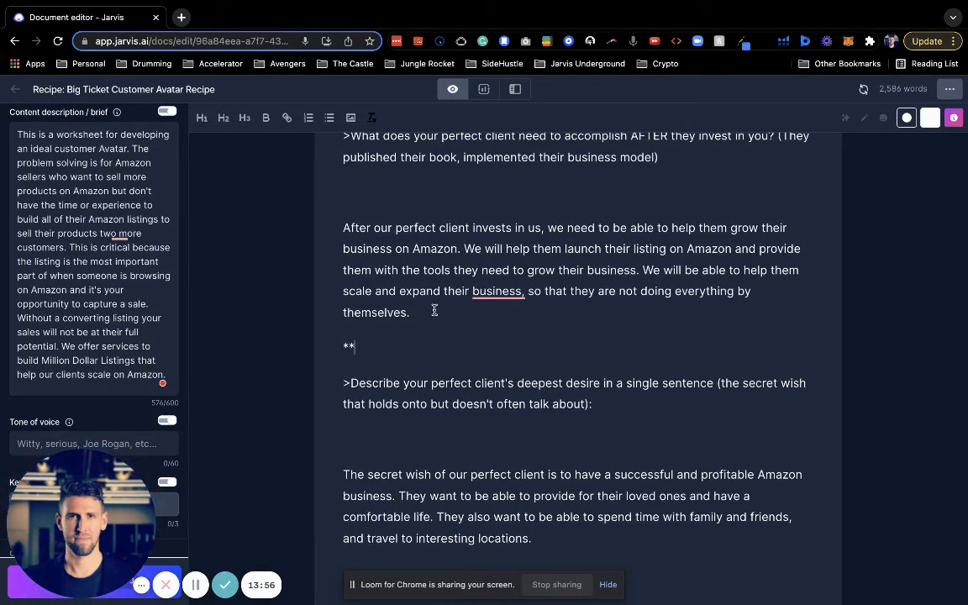
triple_click(664, 412)
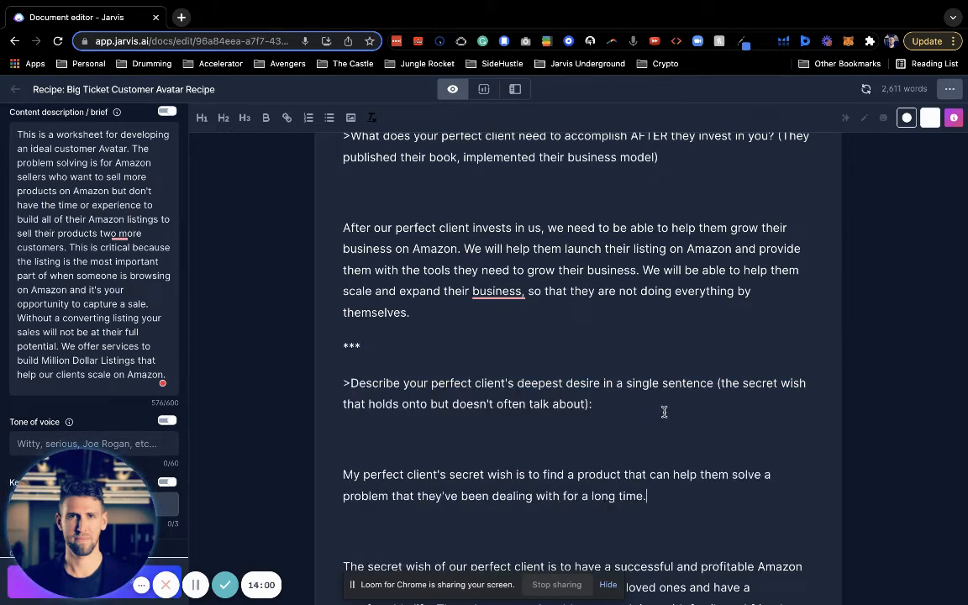
Generate a further AI answer to the deepest desire question and remove extra blank lines above the new answer
triple_click(628, 480)
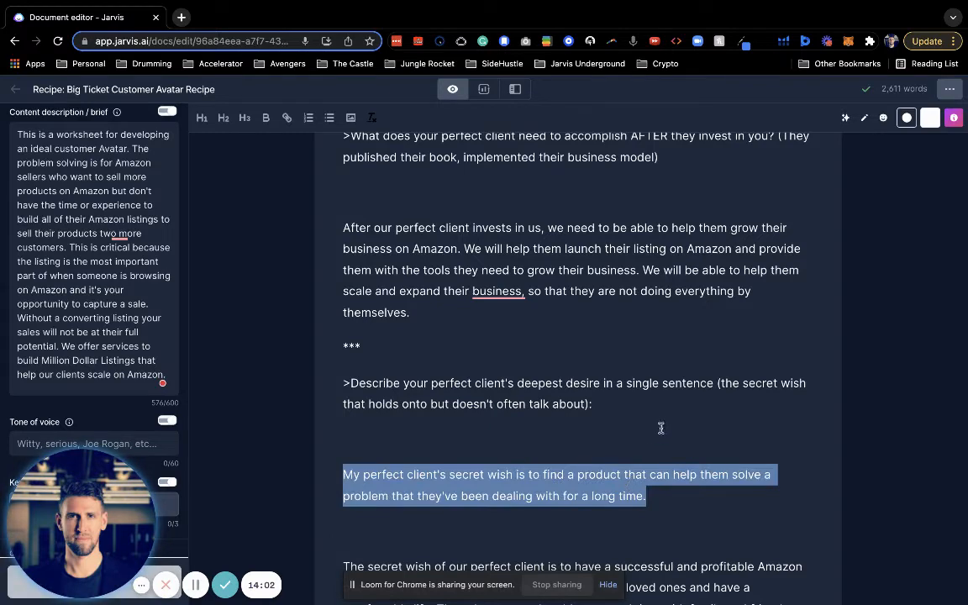
triple_click(658, 402)
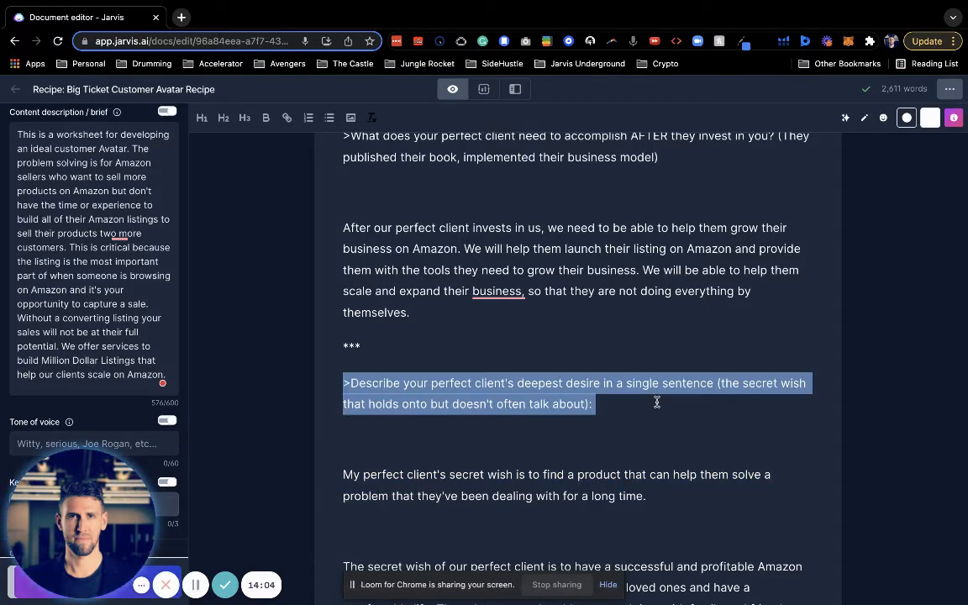
key(super+Return)
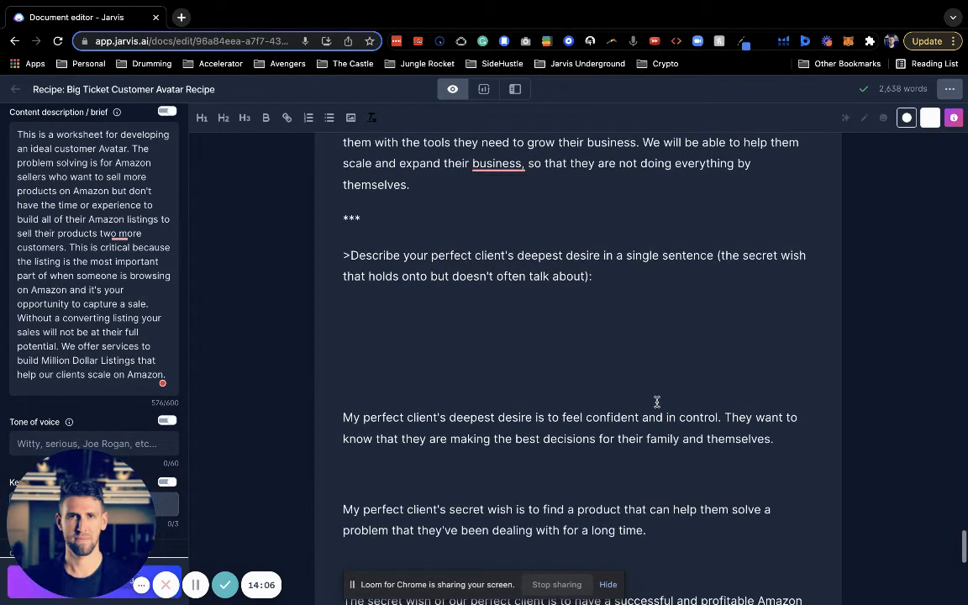
click(590, 381)
key(BackSpace)
key(BackSpace)
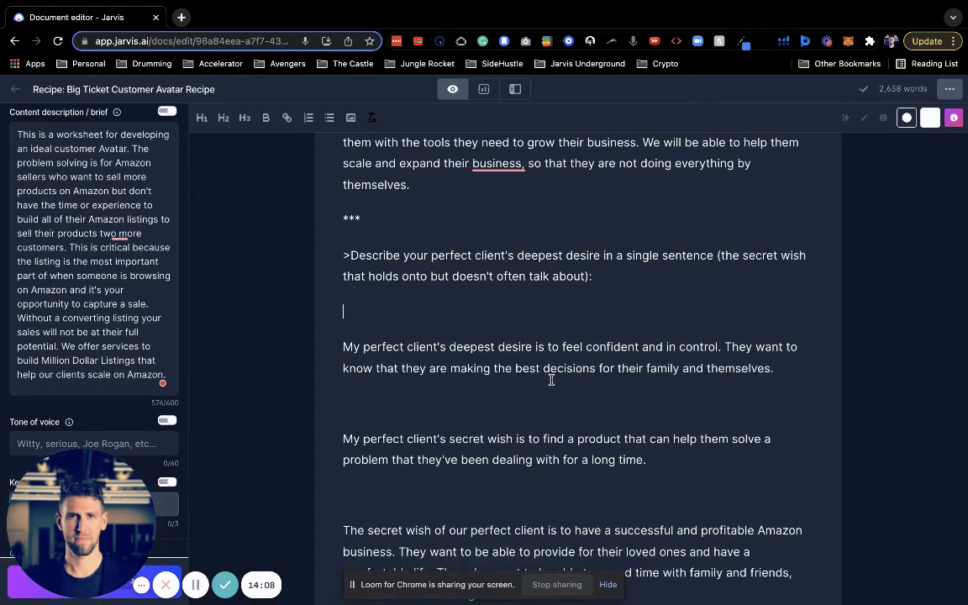
Delete the deepest desire answers about finding a product and having a successful Amazon business, along with the blank lines around them
double_click(546, 341)
triple_click(546, 340)
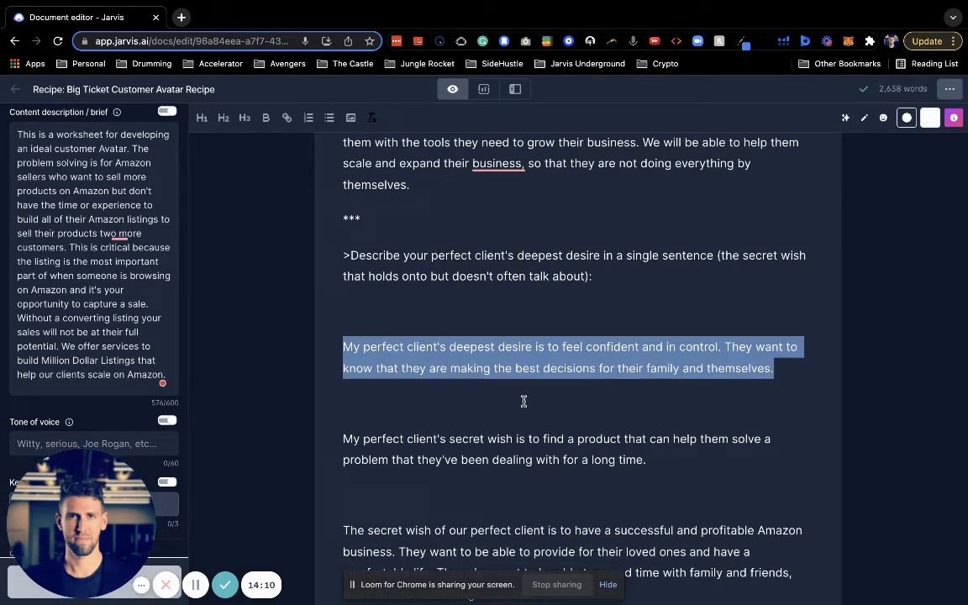
click(784, 369)
scroll(652, 509, down, 2)
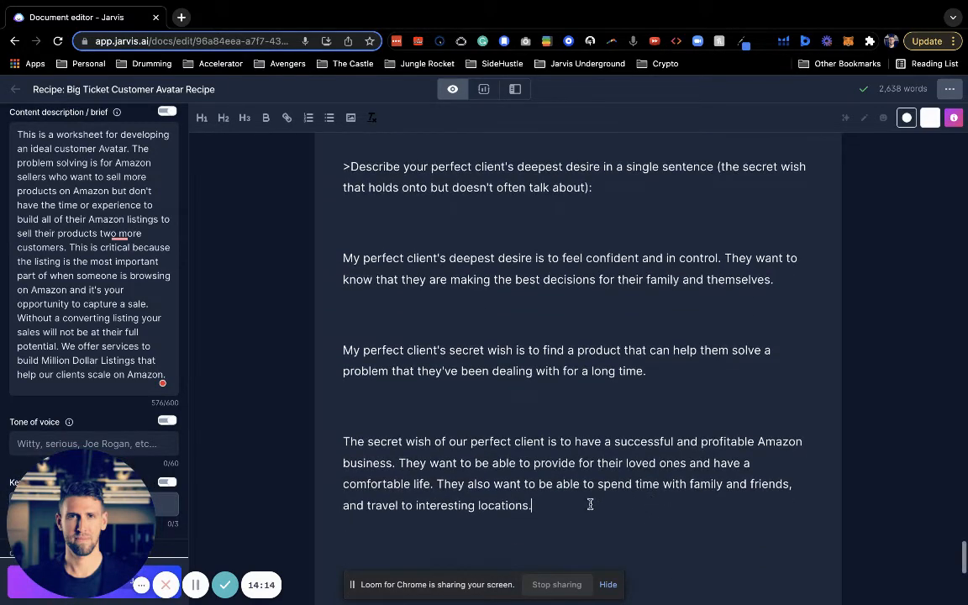
drag(590, 504, 343, 350)
key(BackSpace)
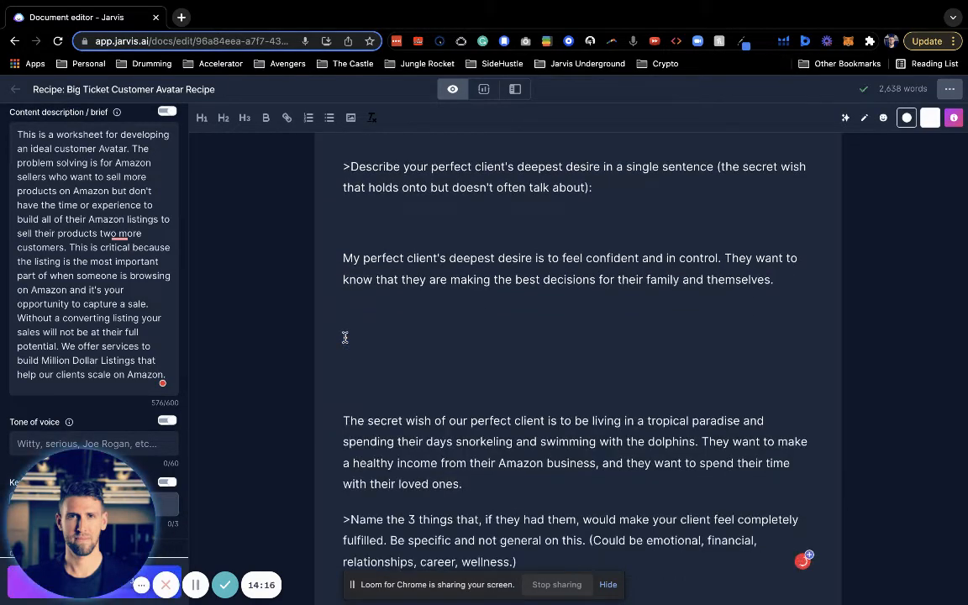
key(BackSpace)
key(BackSpace)
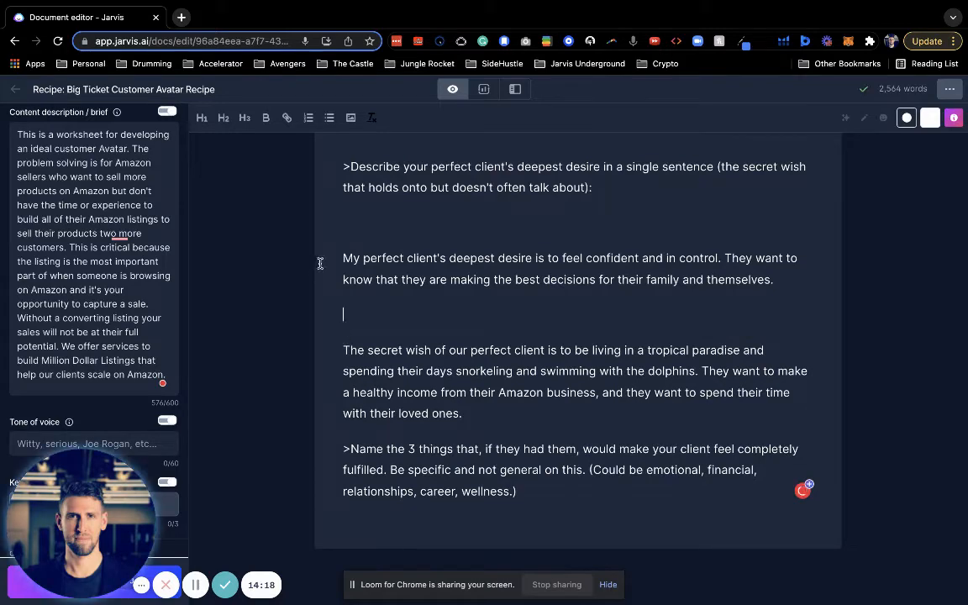
key(BackSpace)
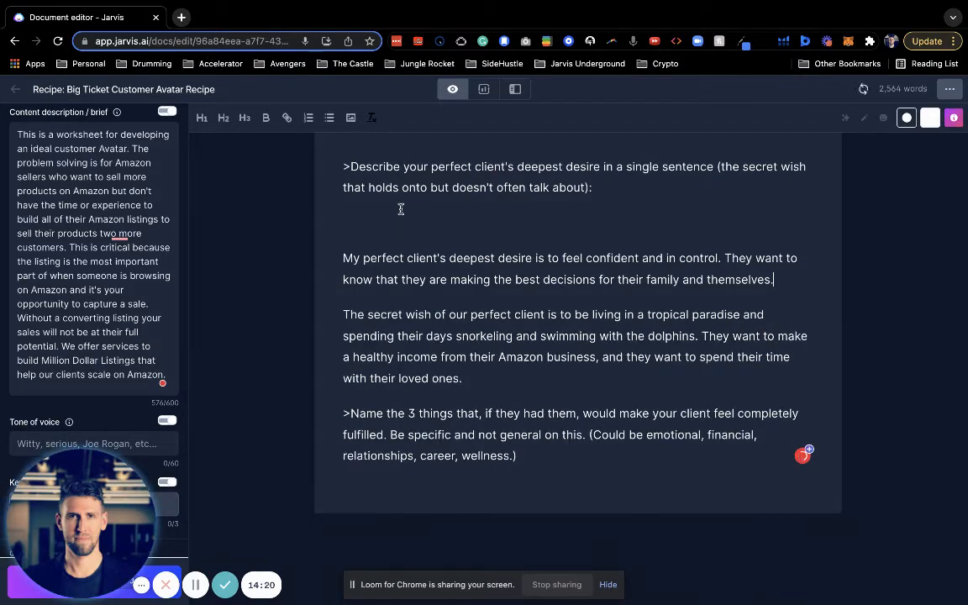
Remove the blank line below the deepest desire question and delete the answer about living in a tropical paradise
click(401, 209)
key(BackSpace)
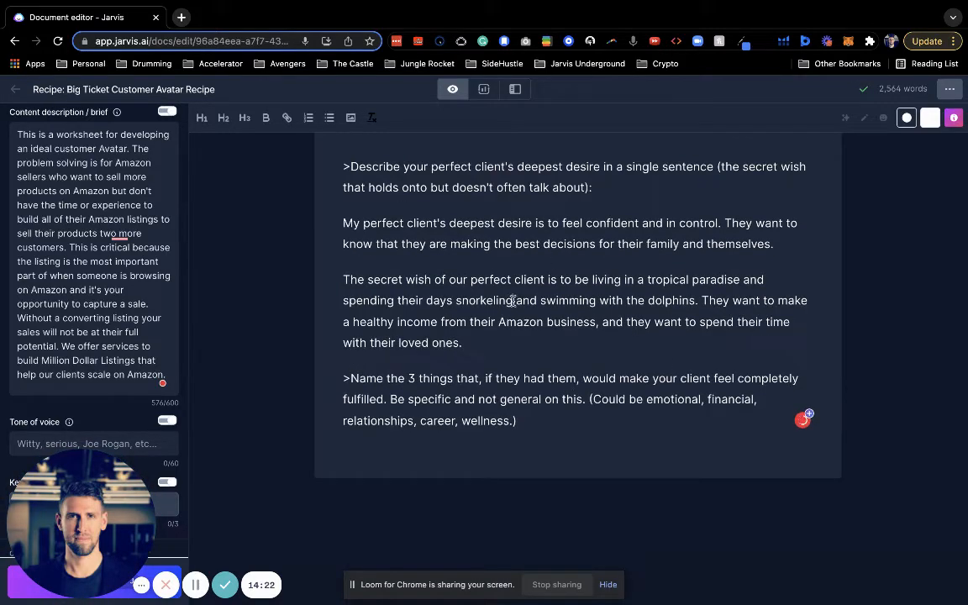
triple_click(511, 300)
key(BackSpace)
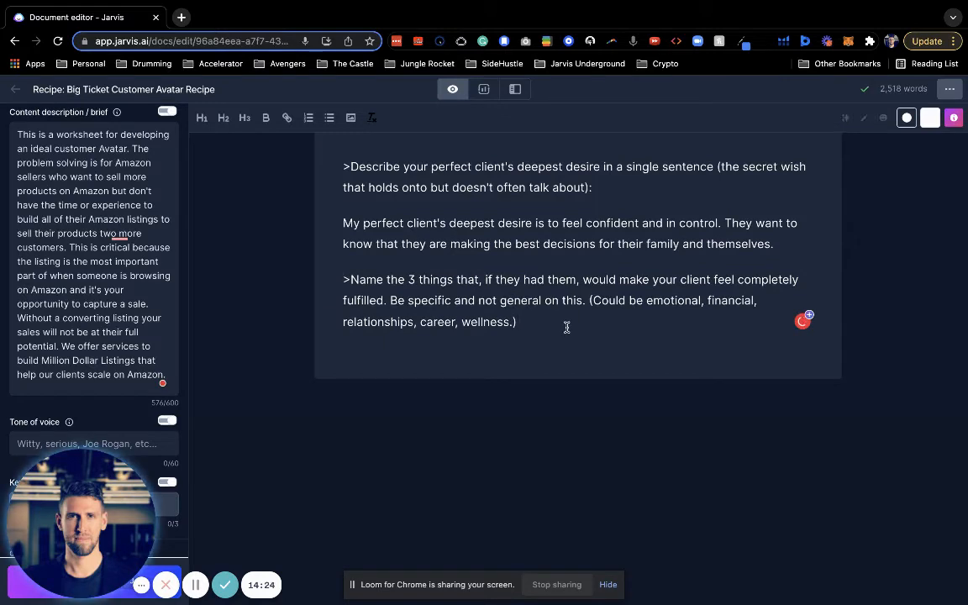
Generate an AI answer to the "Name the 3 things" question, and again after deleting its parenthetical examples
triple_click(566, 327)
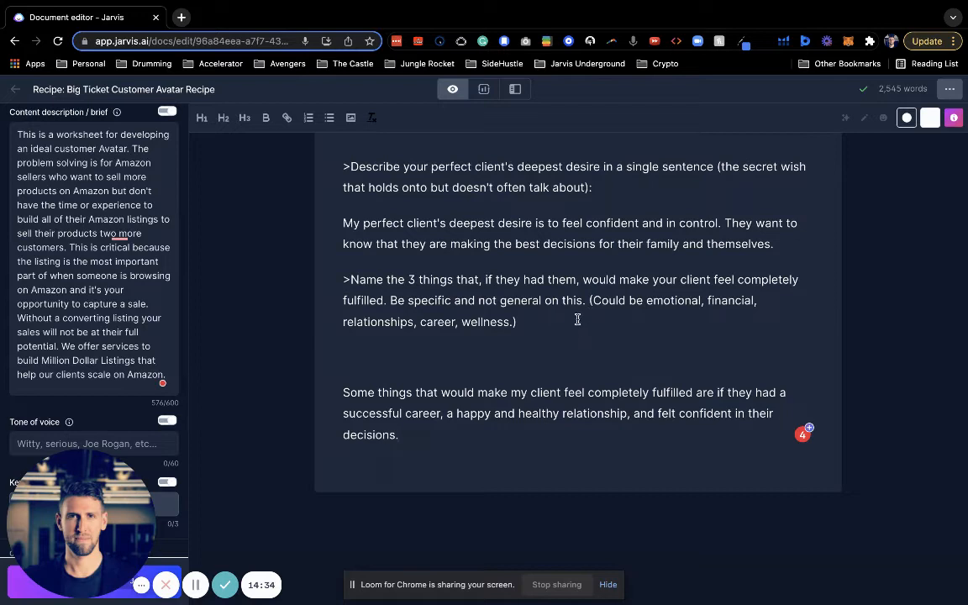
drag(518, 322, 588, 301)
key(BackSpace)
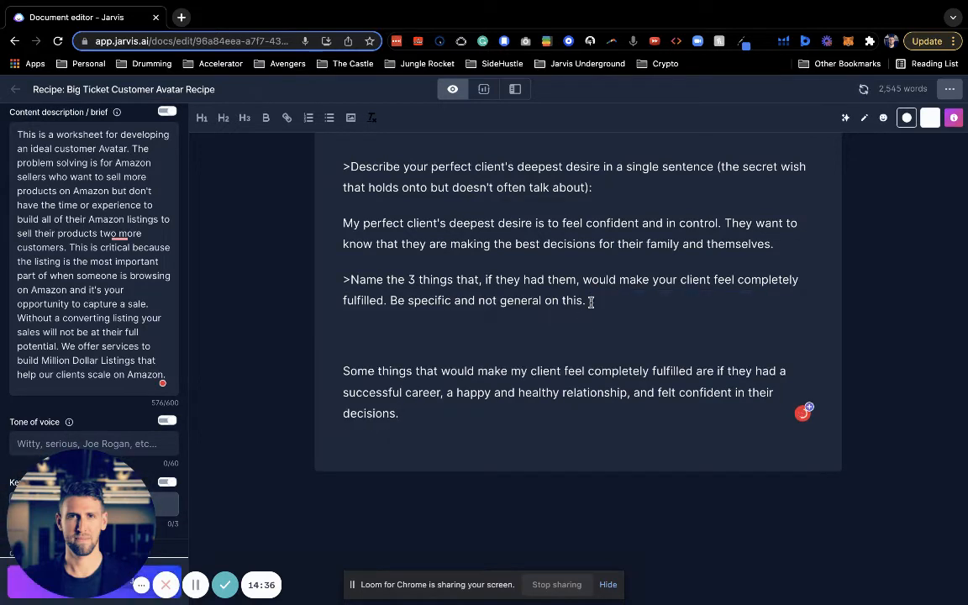
triple_click(591, 302)
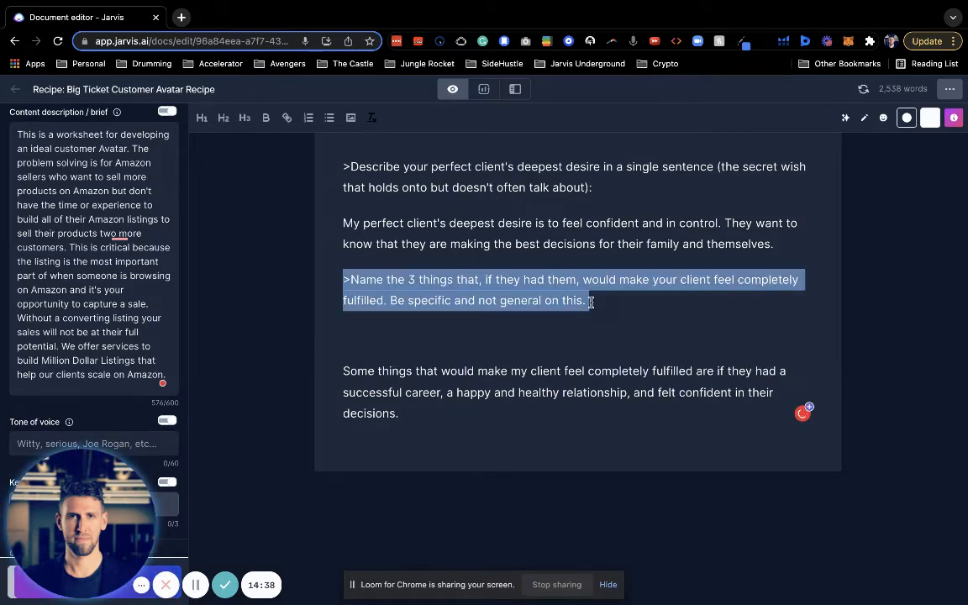
key(super+Return)
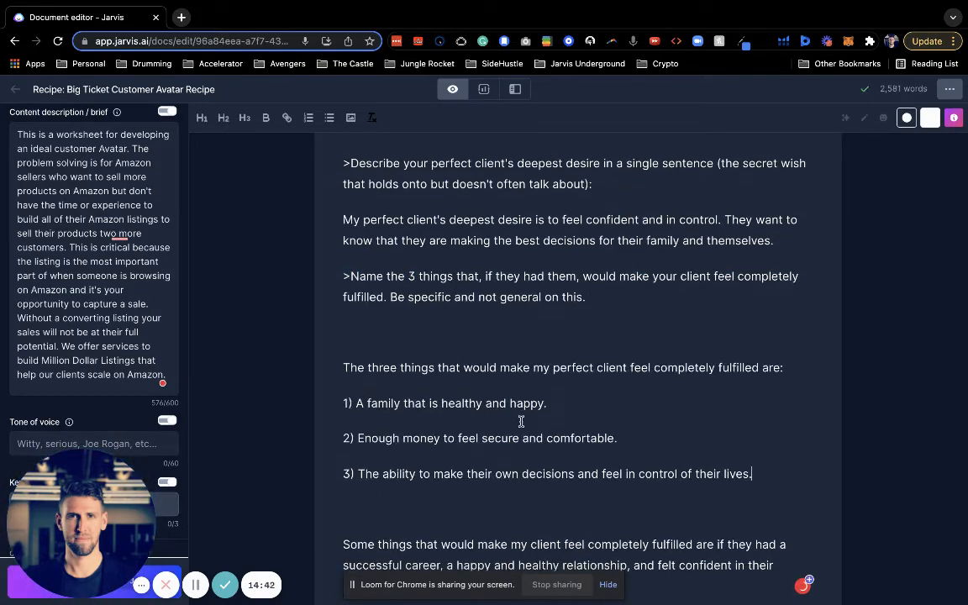
Generate another AI answer to the shortened "Name the 3 things" question and remove the blank lines above and below it
scroll(649, 264, down, 1)
triple_click(623, 273)
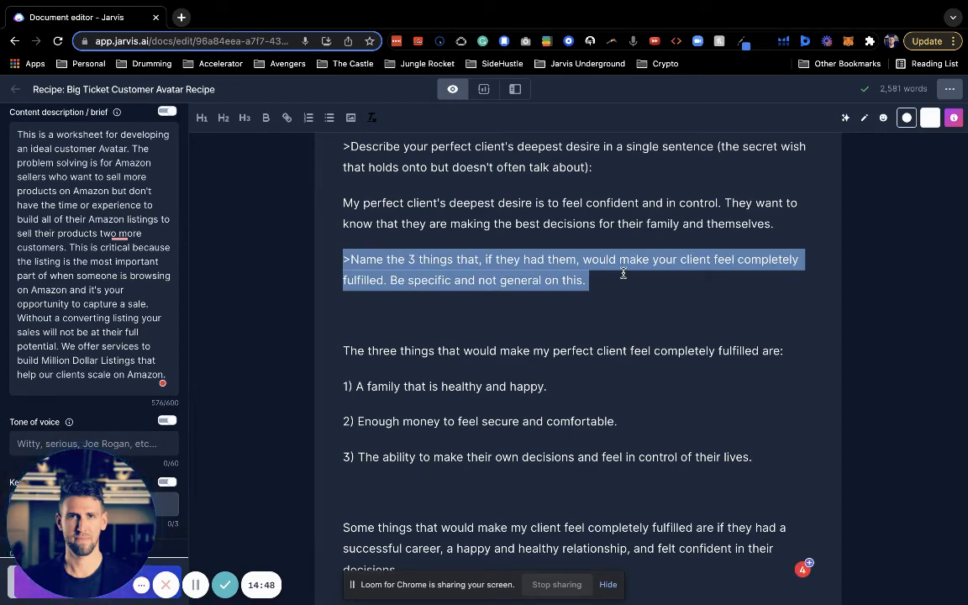
key(super+Return)
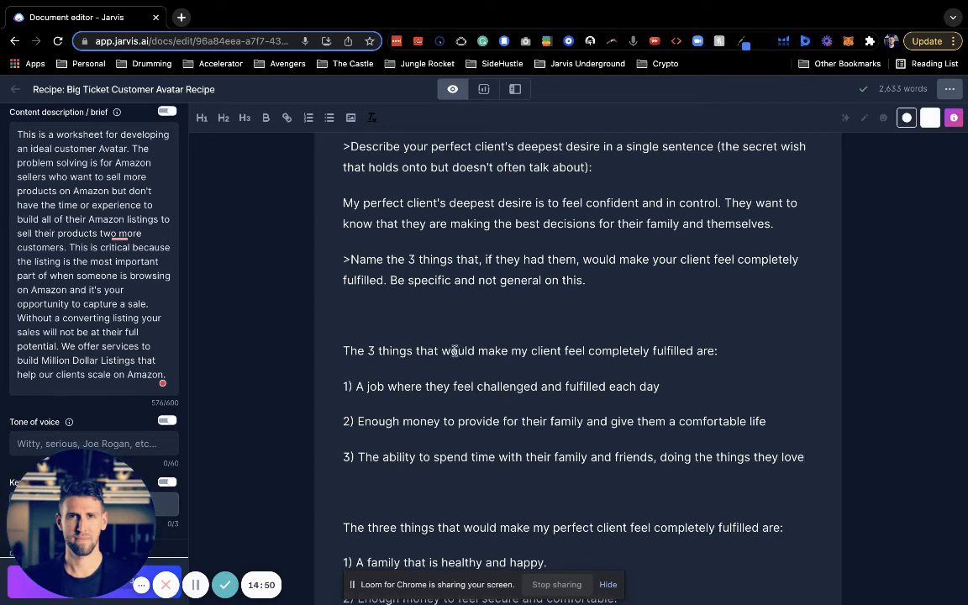
click(463, 475)
key(BackSpace)
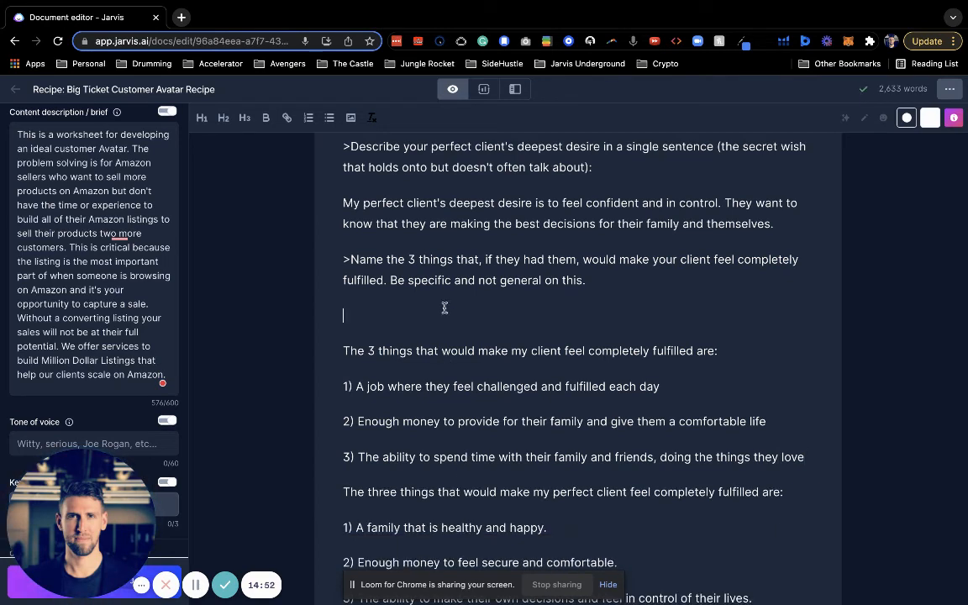
click(445, 308)
key(BackSpace)
Read the three items in the newest fulfillment answer and look back through the earlier worksheet answers
drag(334, 350, 682, 360)
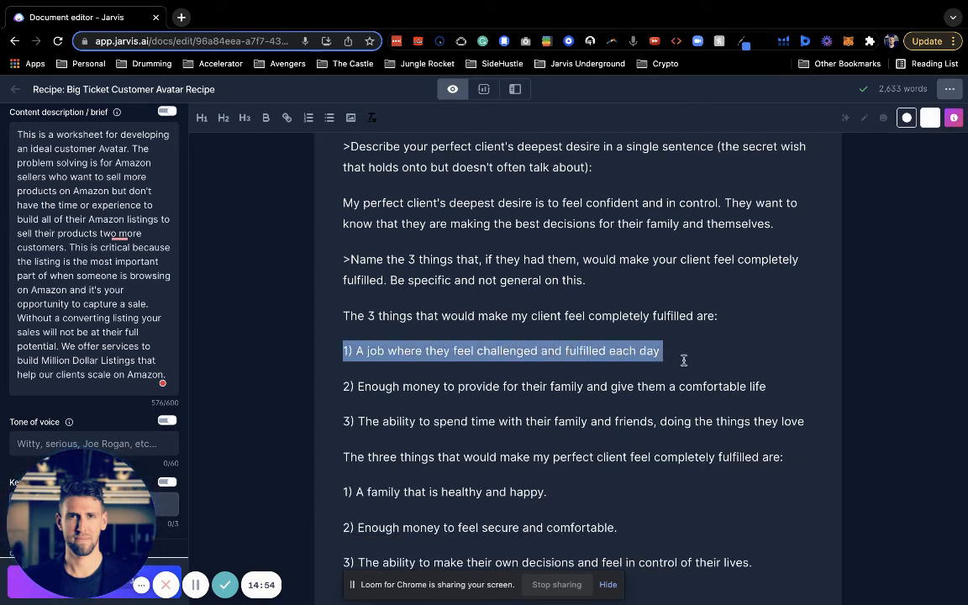
triple_click(714, 387)
triple_click(660, 422)
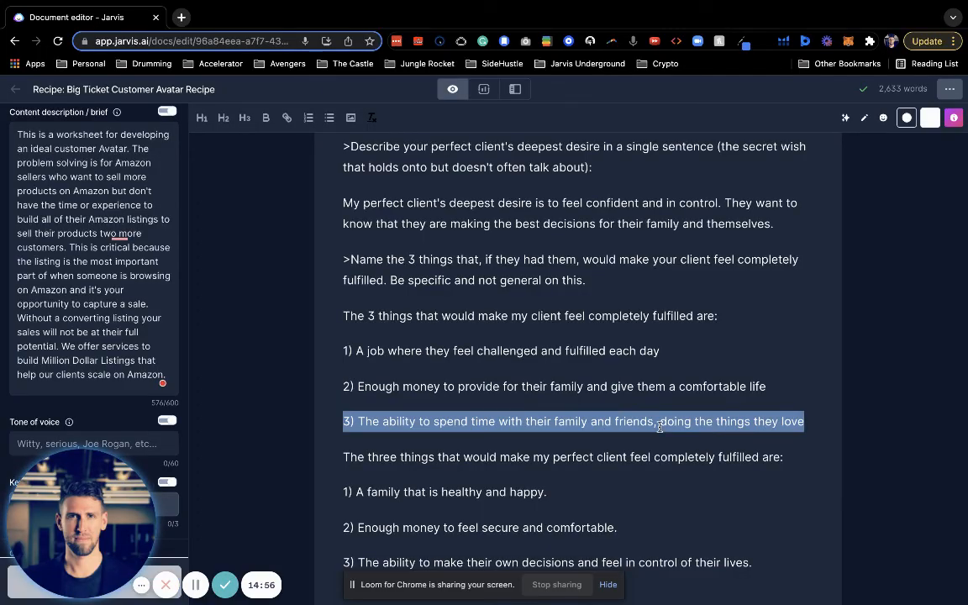
scroll(659, 426, up, 10)
scroll(660, 426, up, 20)
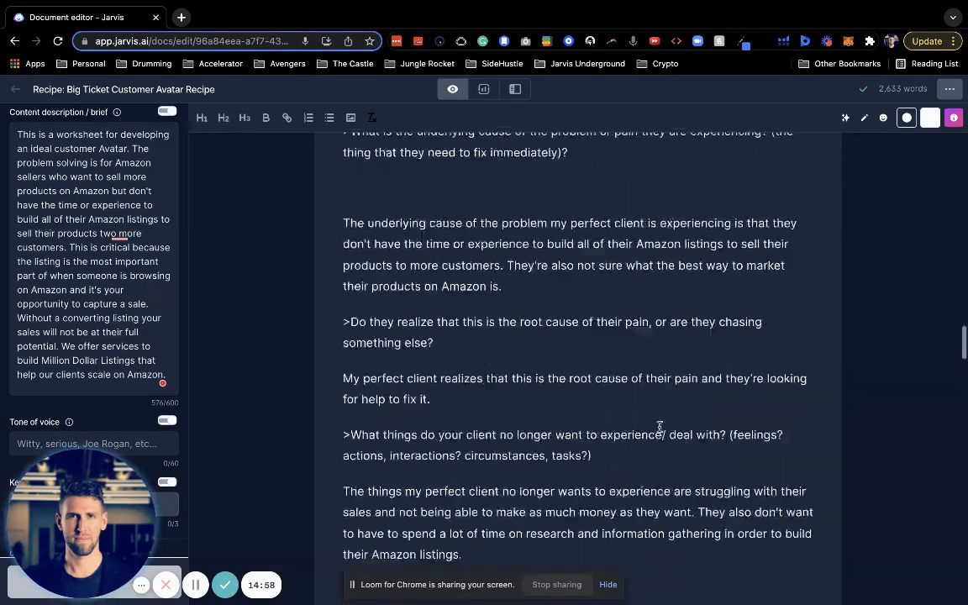